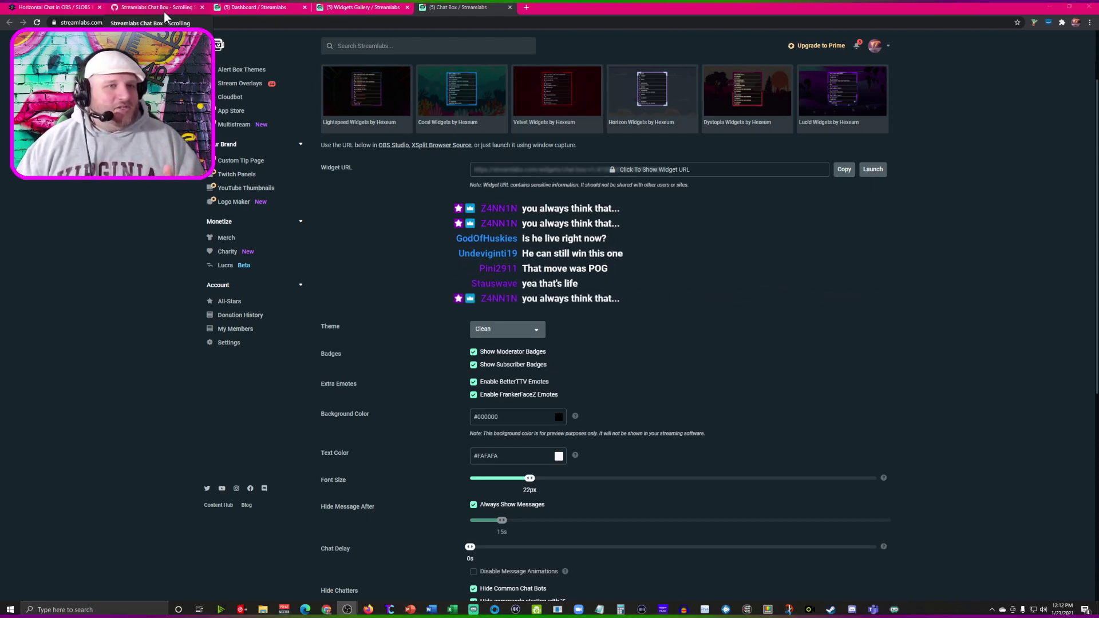
# Look over the sideways-scrolling chat box CSS gist, then the horizontal chat article's OBS settings and chatbox code
pyautogui.click(165, 13)
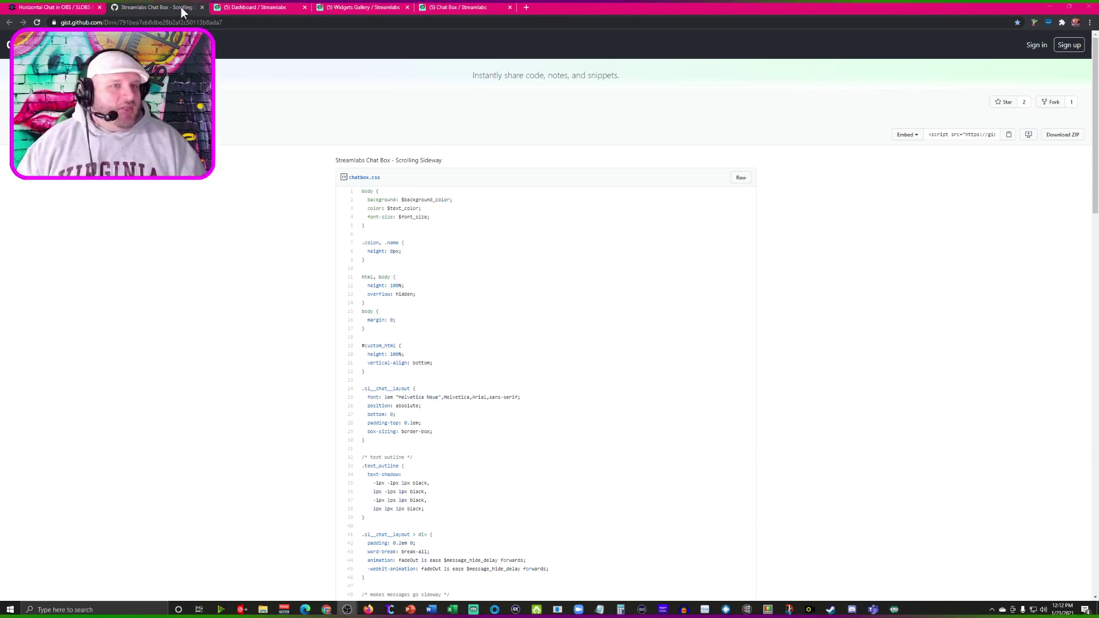
pyautogui.click(69, 8)
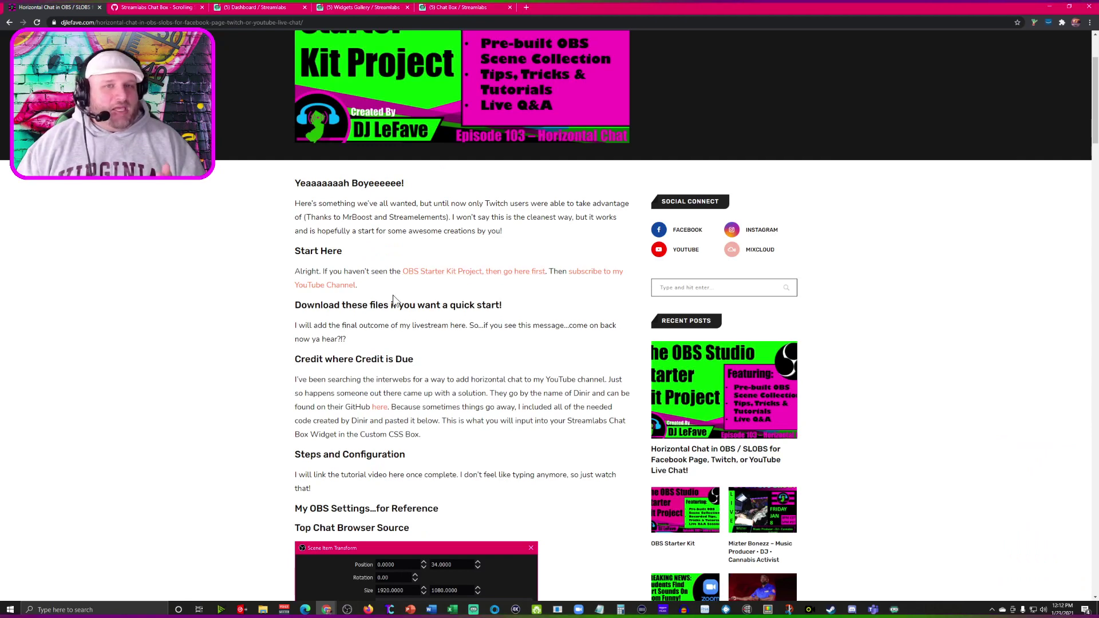
pyautogui.scroll(1, 391, 297)
pyautogui.scroll(-1, 383, 299)
pyautogui.scroll(-1, 384, 299)
pyautogui.scroll(-6, 314, 311)
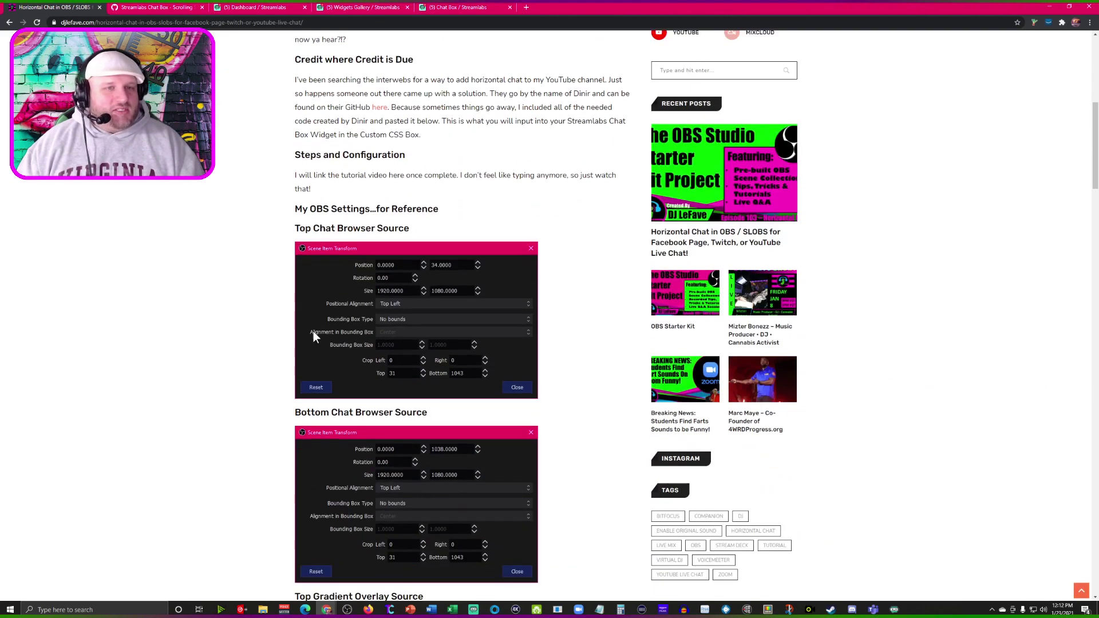
pyautogui.scroll(-10, 316, 325)
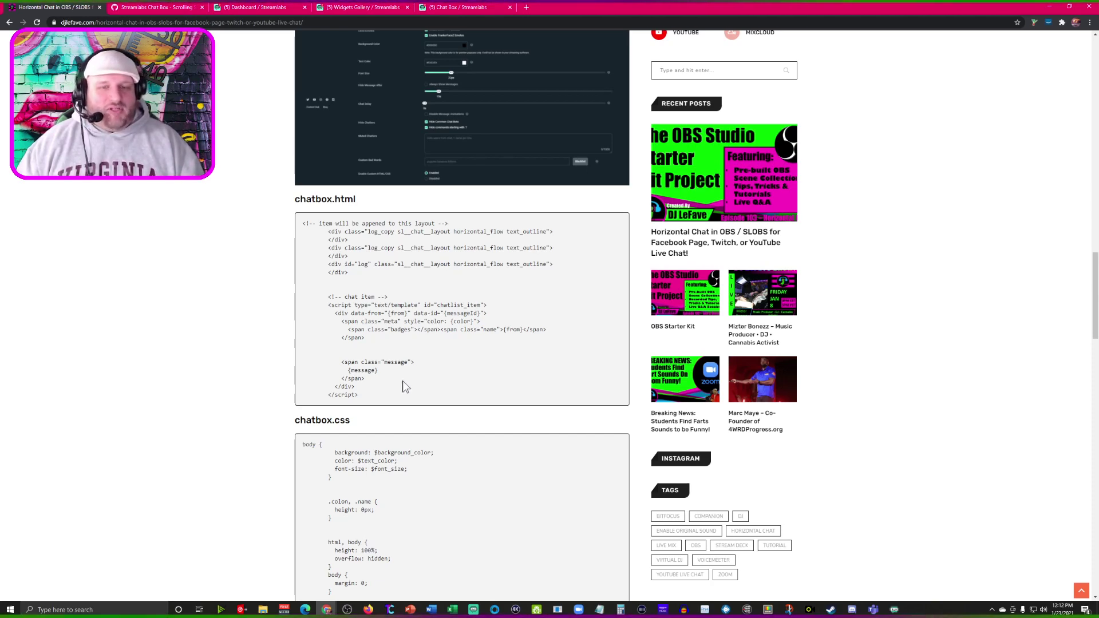
pyautogui.scroll(15, 403, 381)
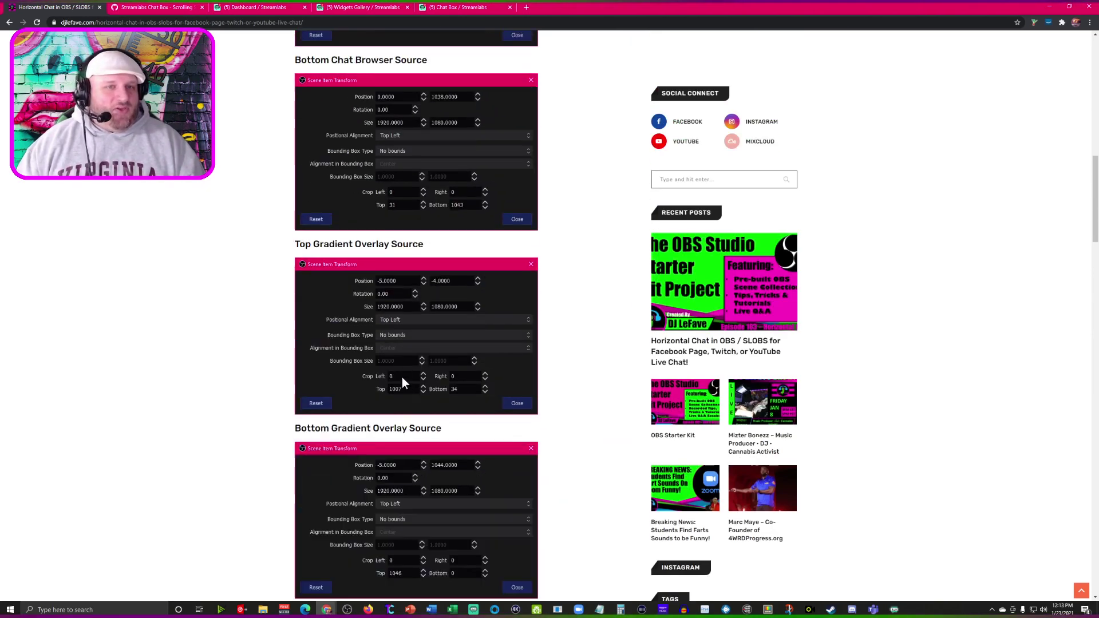
pyautogui.scroll(5, 401, 374)
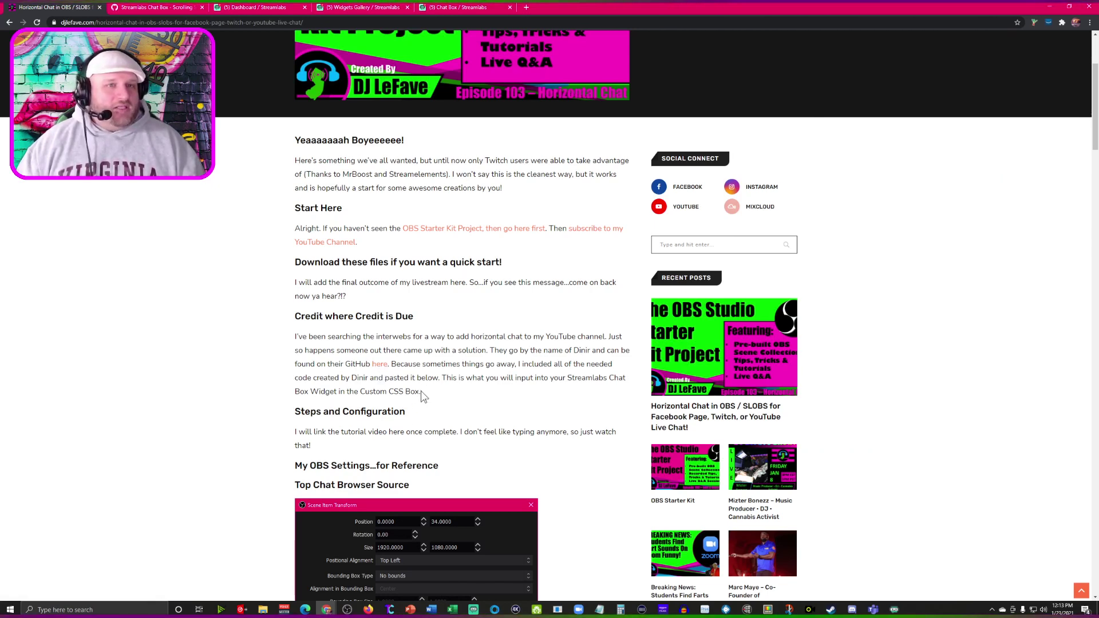
pyautogui.scroll(-3, 421, 385)
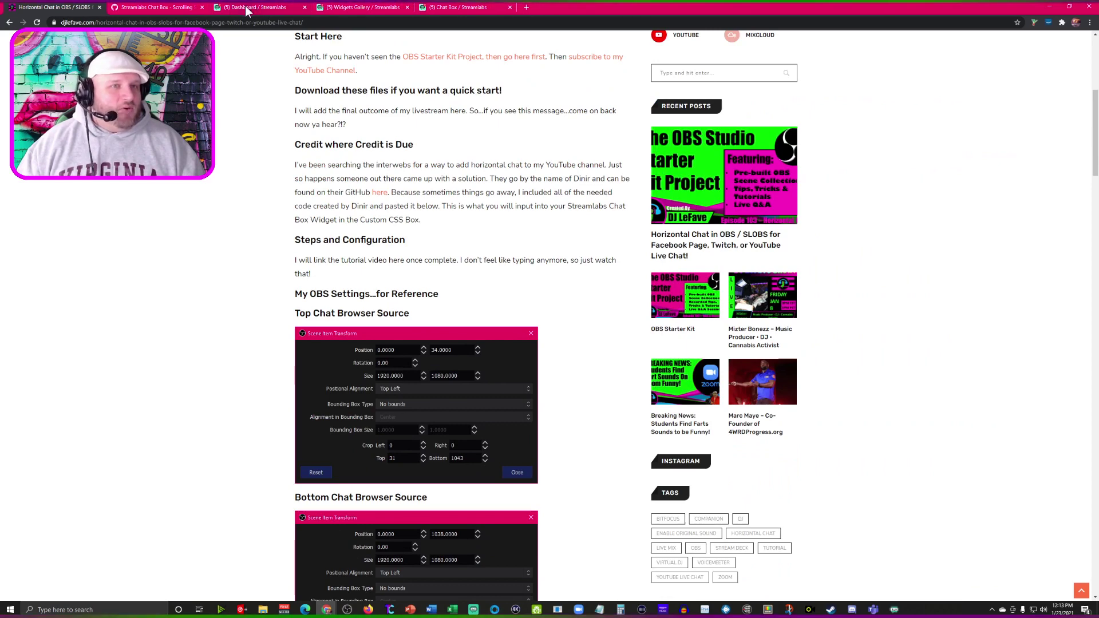
# Look through the Streamlabs dashboard and the widget gallery, ending on the Chat Box widget settings page
pyautogui.click(255, 7)
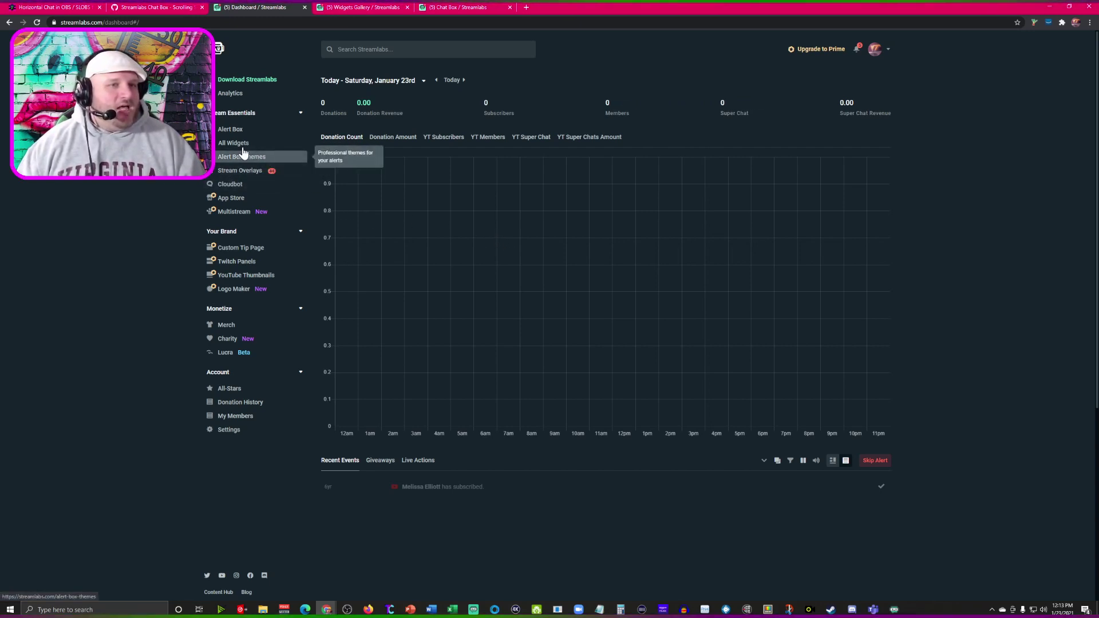
pyautogui.click(358, 8)
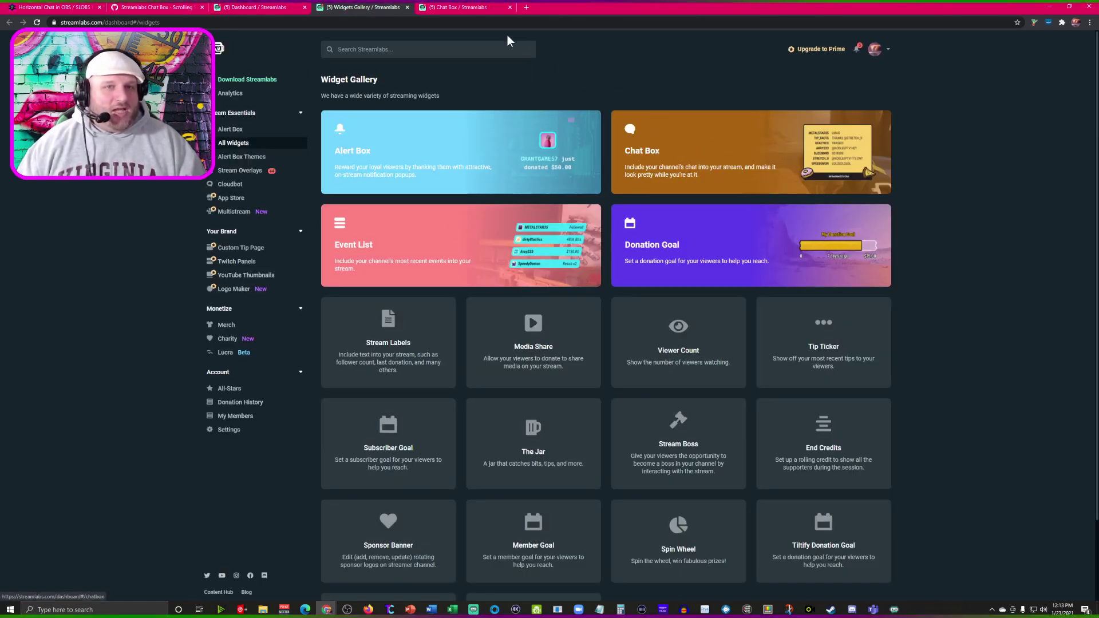
pyautogui.click(458, 7)
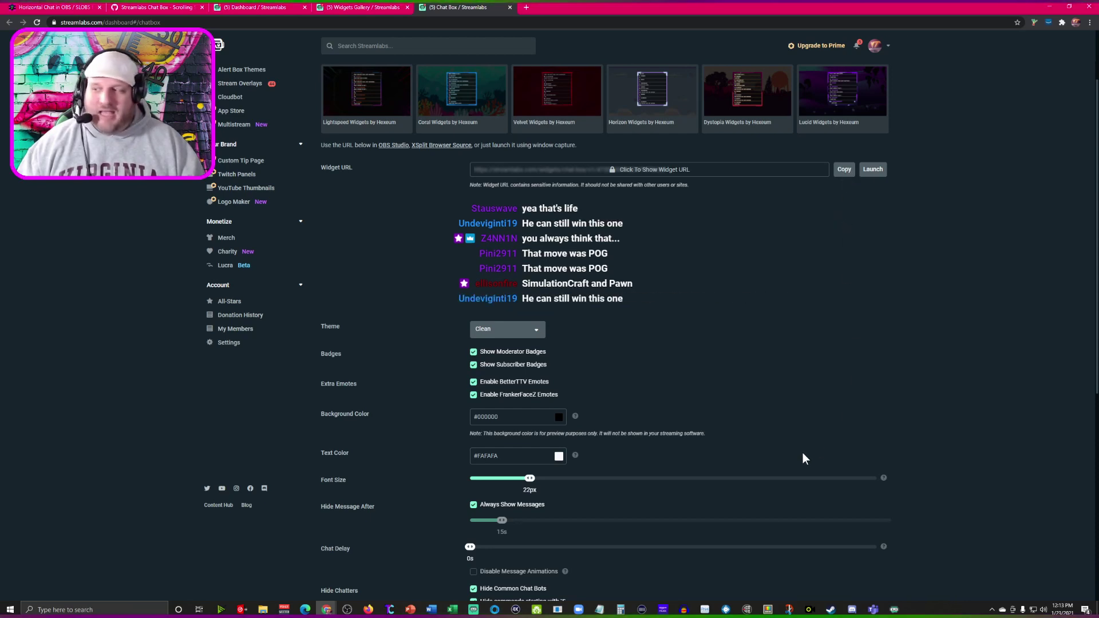
# Switch to OBS and add a browser source named "Chat Tutorial" to the Chat Capture Tutorial scene
pyautogui.moveTo(347, 609)
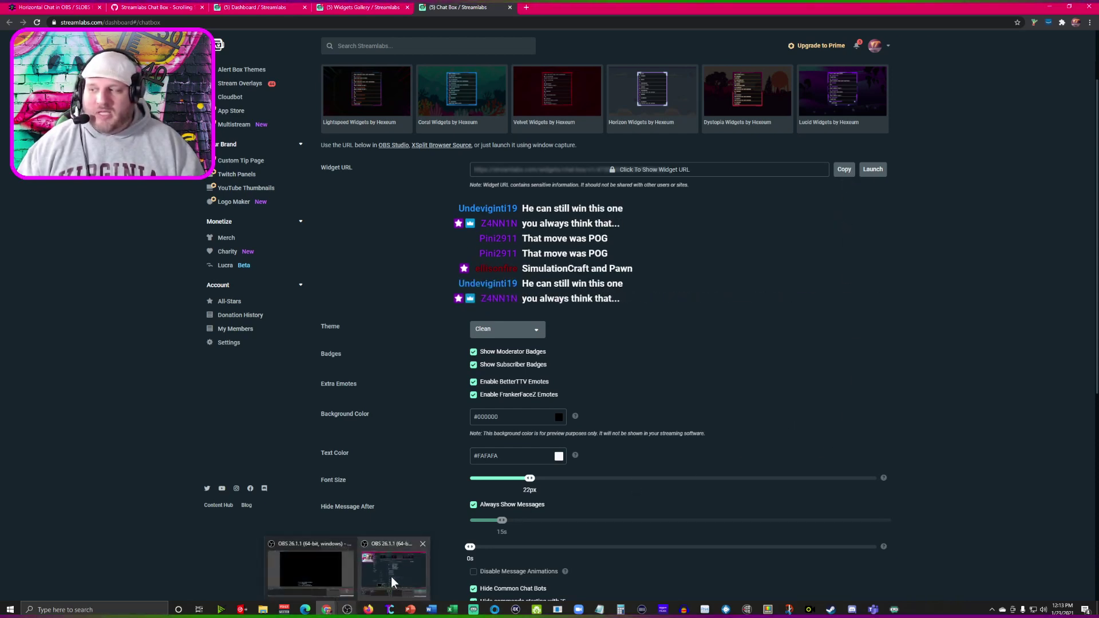
pyautogui.click(334, 577)
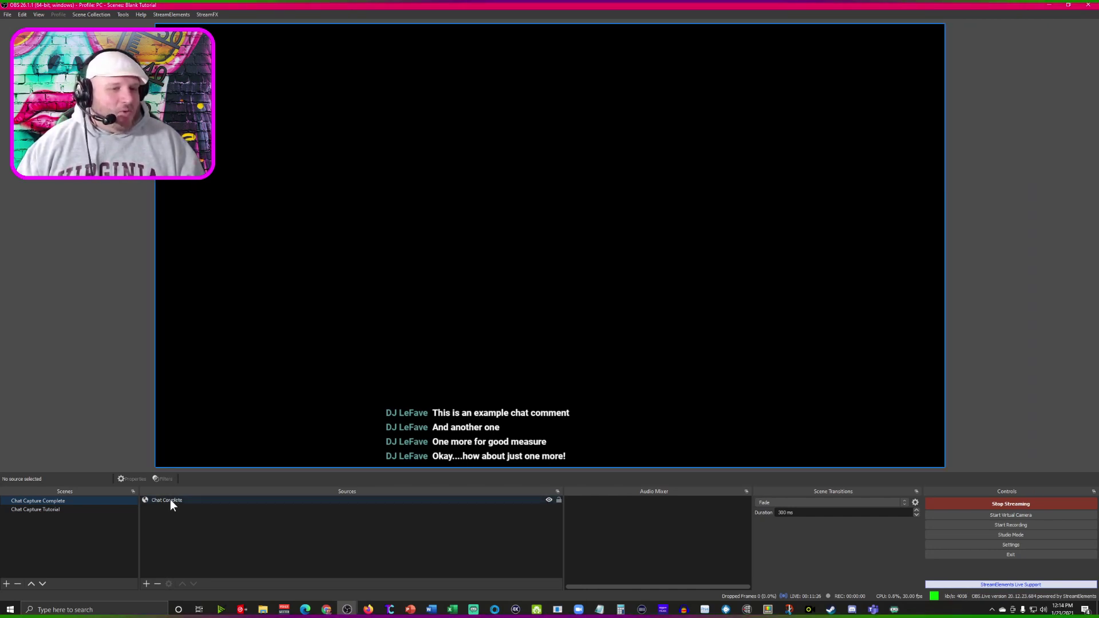
pyautogui.click(49, 509)
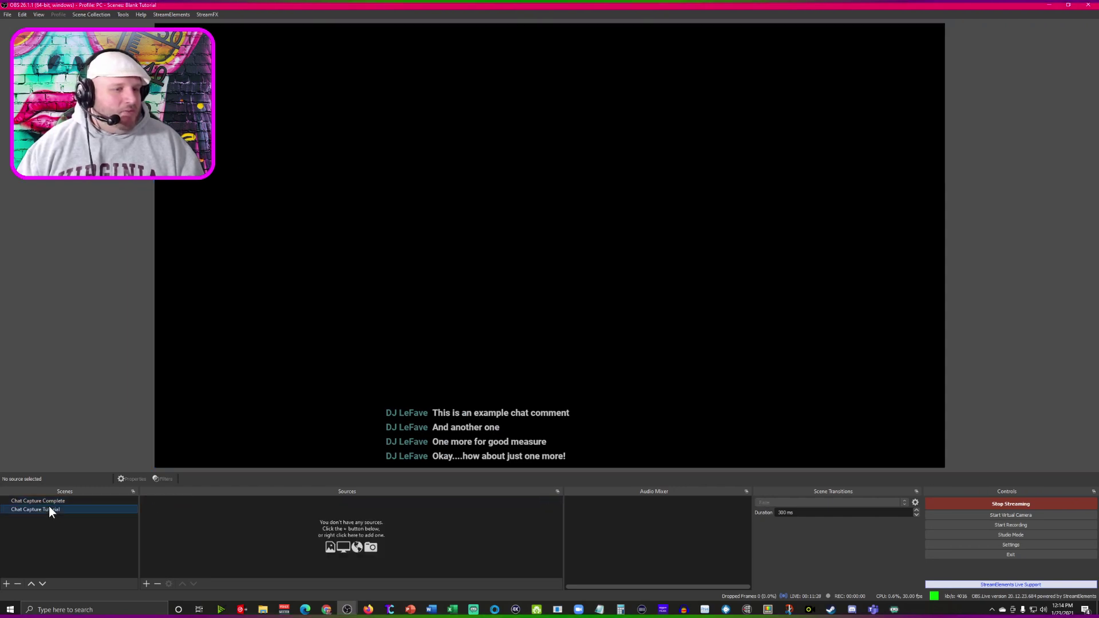
pyautogui.click(146, 584)
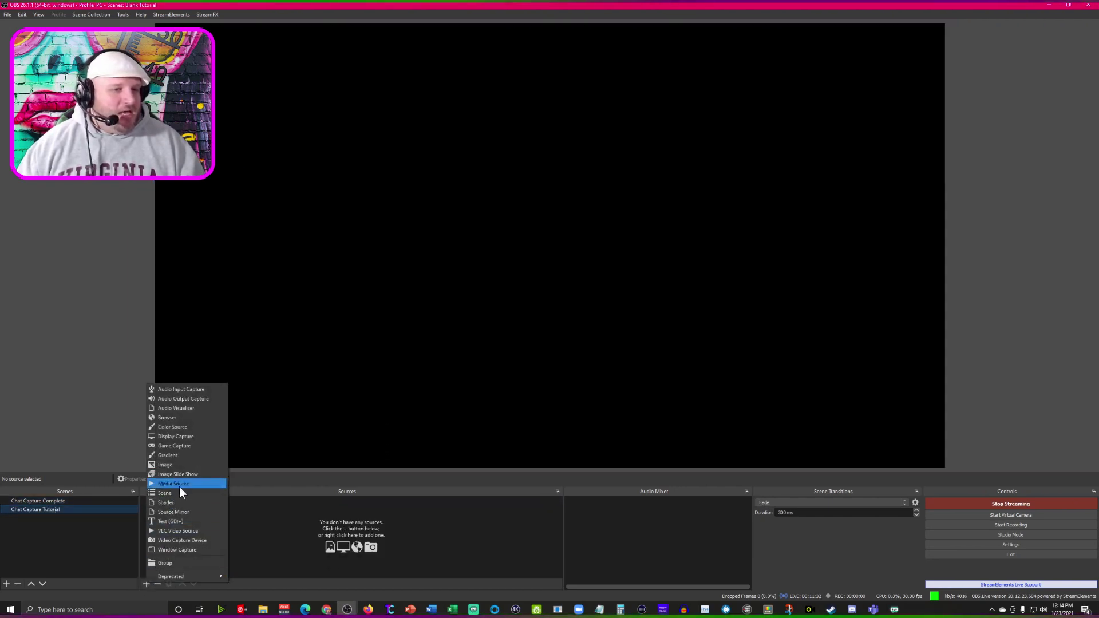
pyautogui.click(187, 419)
pyautogui.write('Chat Tutorial')
pyautogui.press('Return')
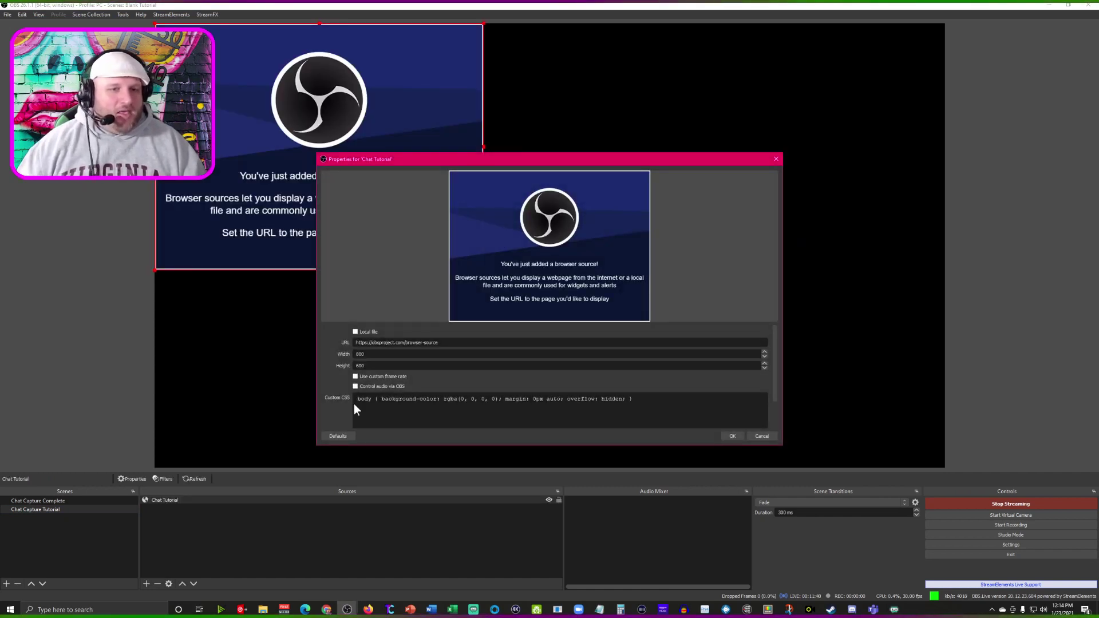
# Set the Chat Tutorial browser source's width to 1920 and height to 108, and move its properties window out of view
pyautogui.moveTo(439, 343); pyautogui.dragTo(321, 345)
pyautogui.click(384, 355)
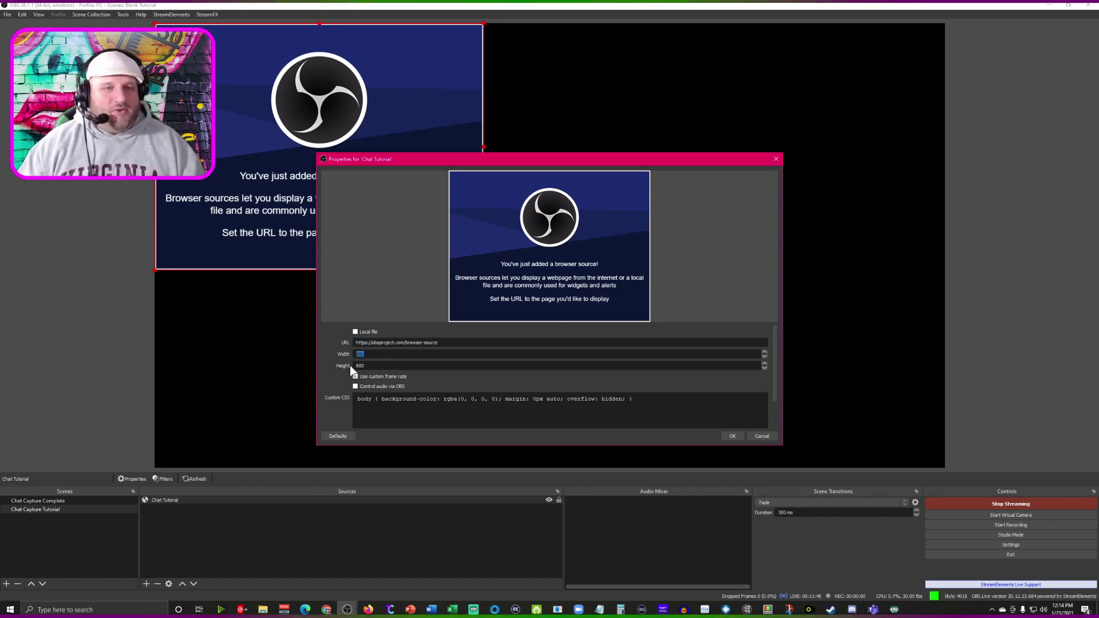
pyautogui.write('192')
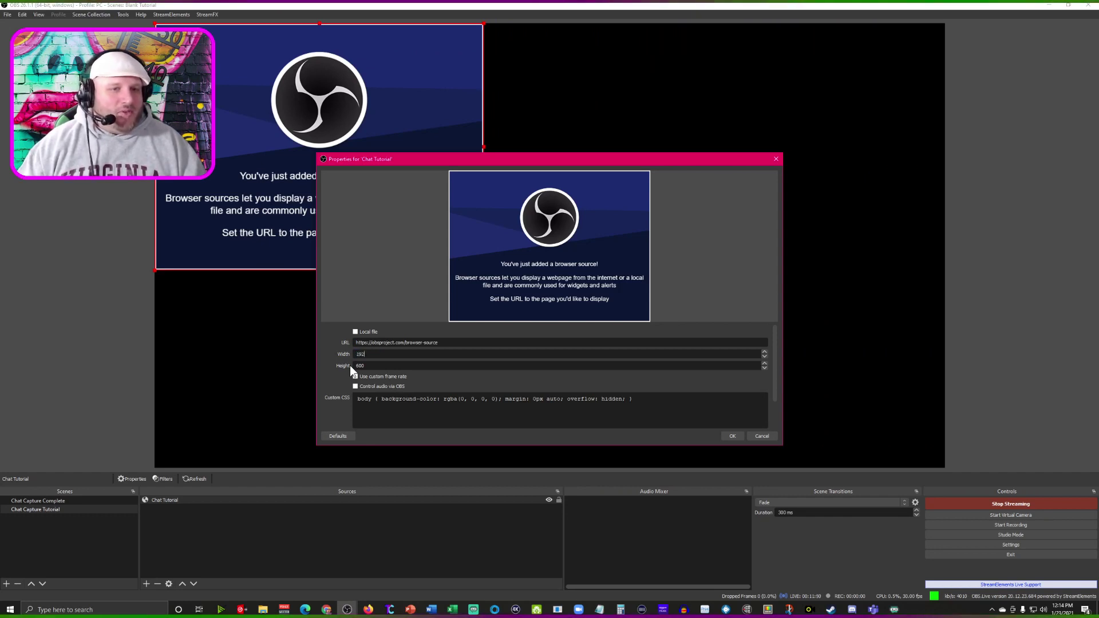
pyautogui.write('108')
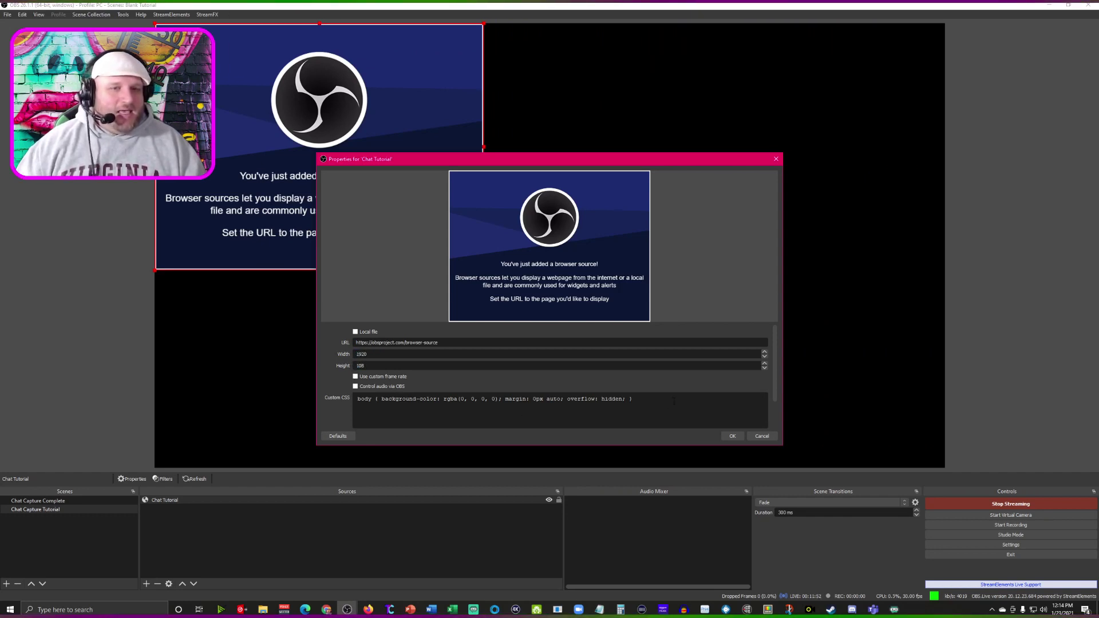
pyautogui.moveTo(658, 159); pyautogui.dragTo(0, 189)
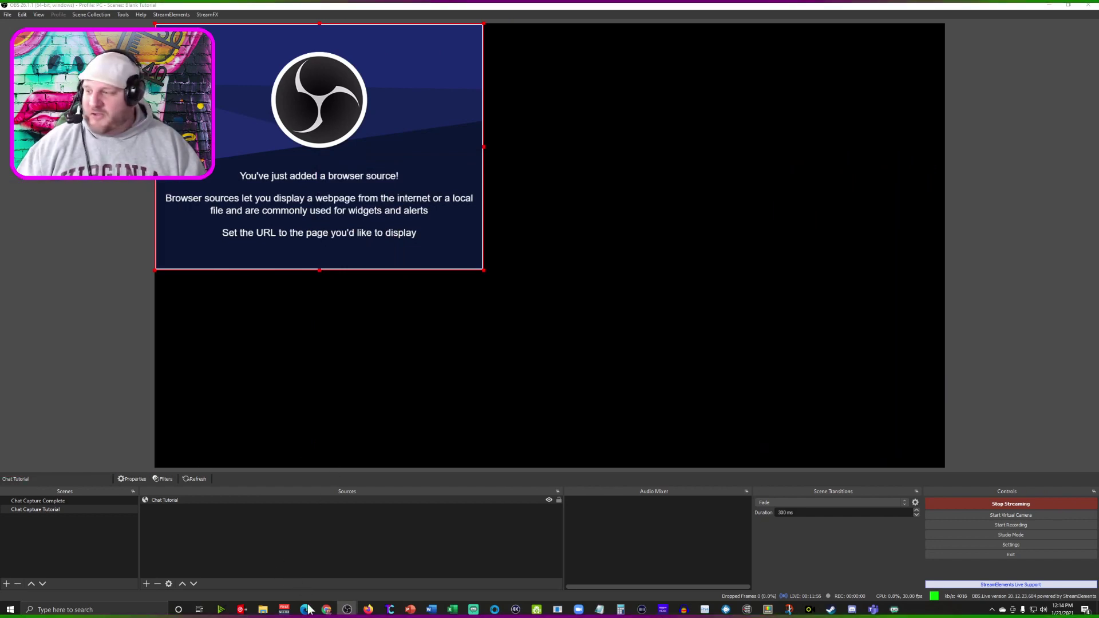
# Copy the Chat Box widget URL from Streamlabs in the browser for use as the Chat Tutorial source's URL
pyautogui.moveTo(326, 611)
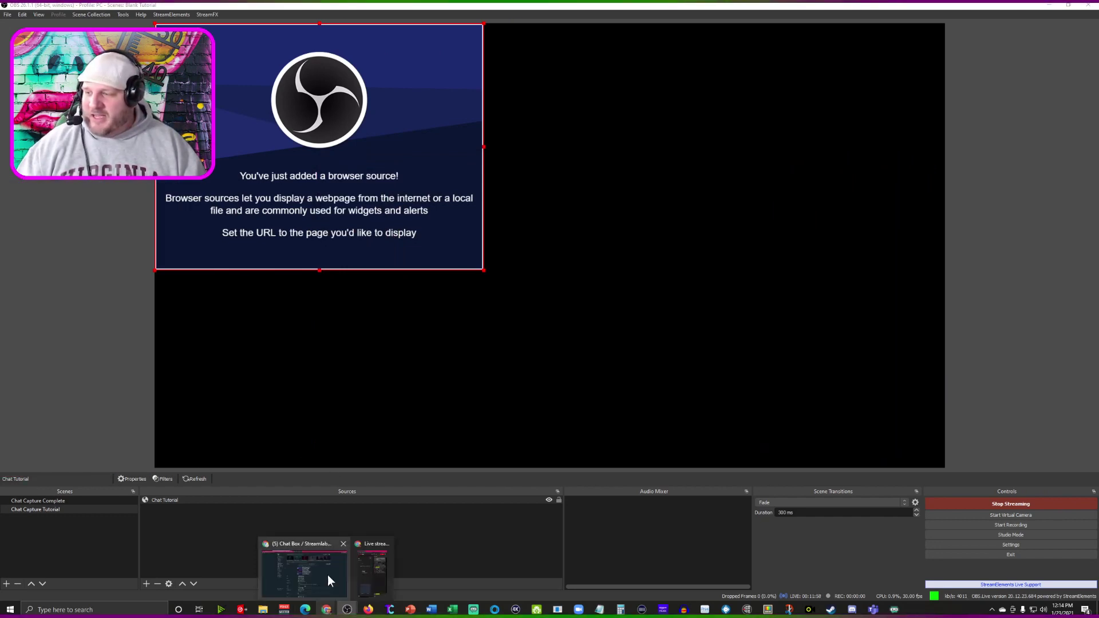
pyautogui.click(304, 570)
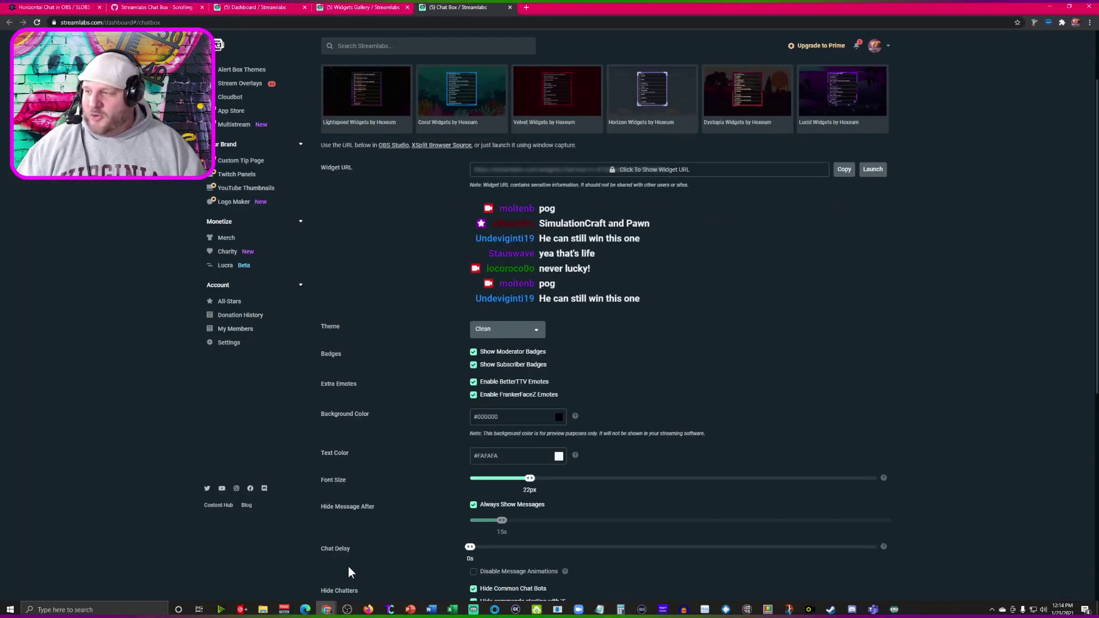
pyautogui.click(844, 171)
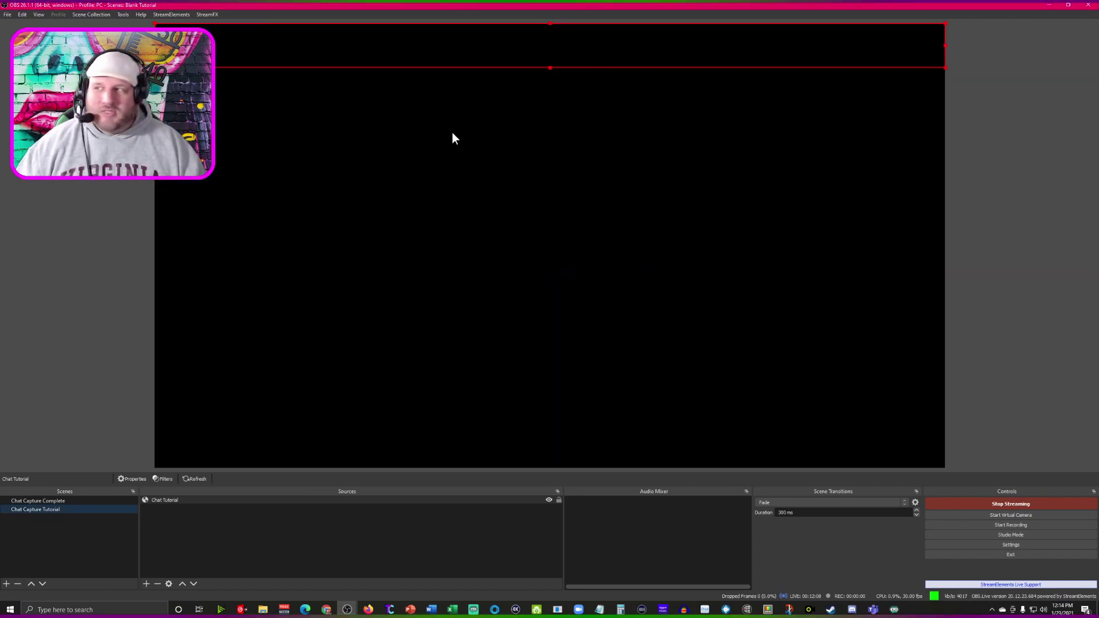
# Open the Chat Tutorial source's properties in OBS and increase its height so it fills the whole canvas
pyautogui.rightClick(181, 499)
pyautogui.click(191, 495)
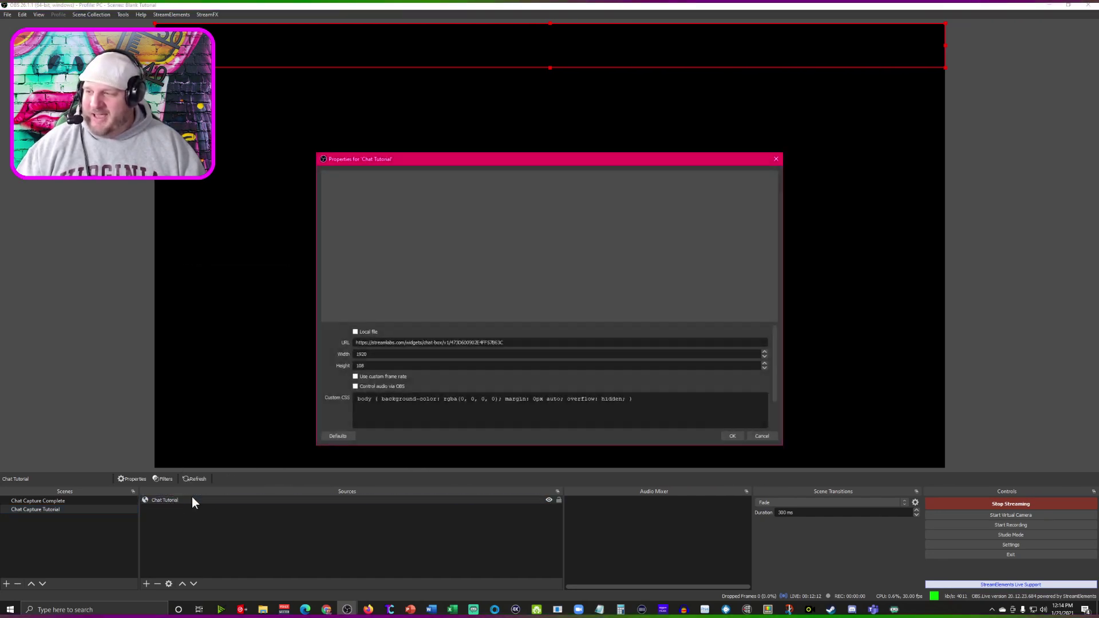
pyautogui.click(777, 159)
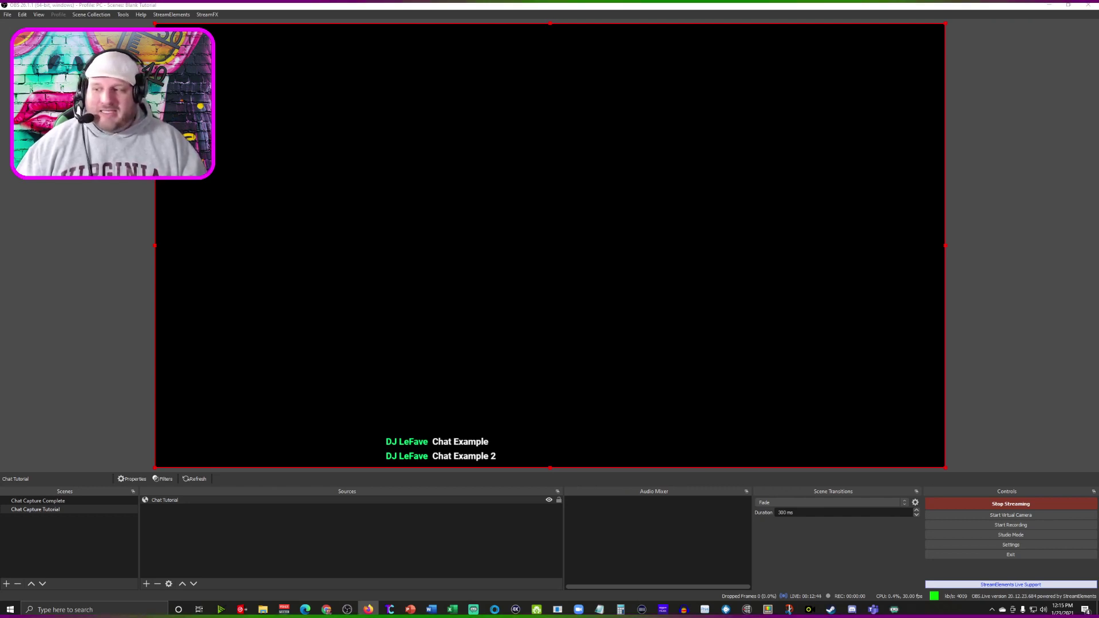
# Return to the Streamlabs Chat Box page in the browser and examine its display settings and custom HTML, CSS and JS code
pyautogui.click(326, 609)
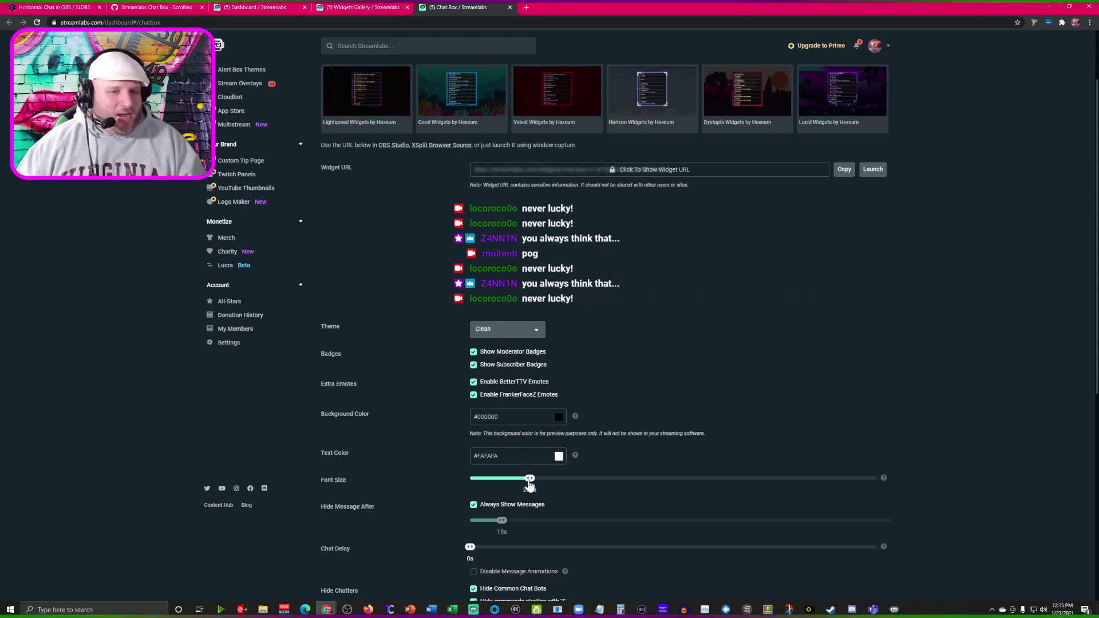
pyautogui.scroll(-1, 550, 343)
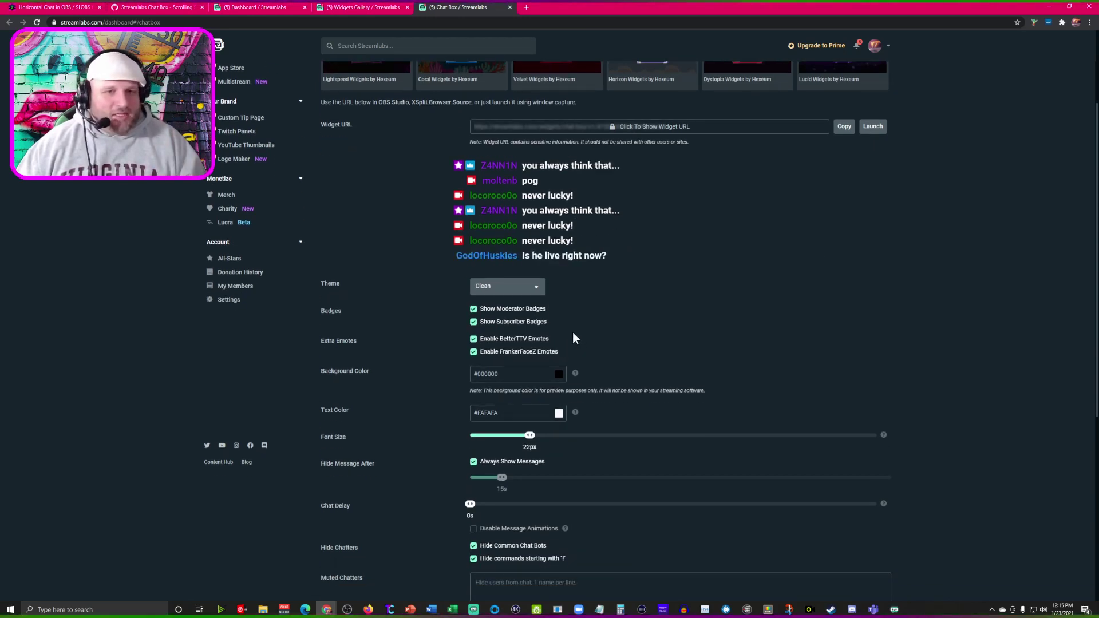
pyautogui.scroll(-1, 572, 332)
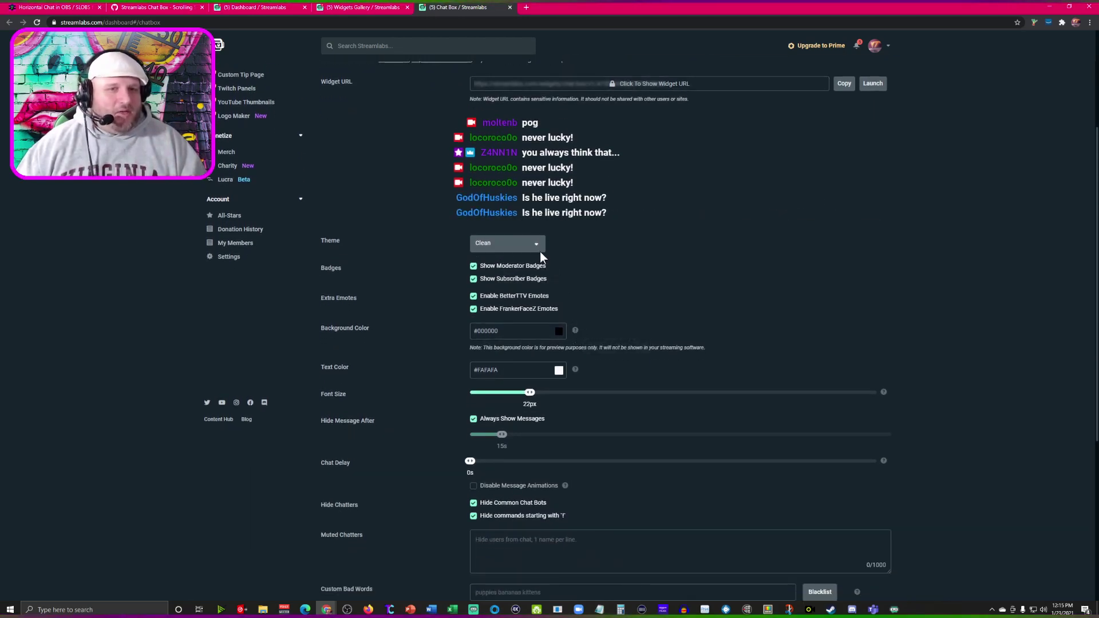
pyautogui.scroll(-2, 528, 298)
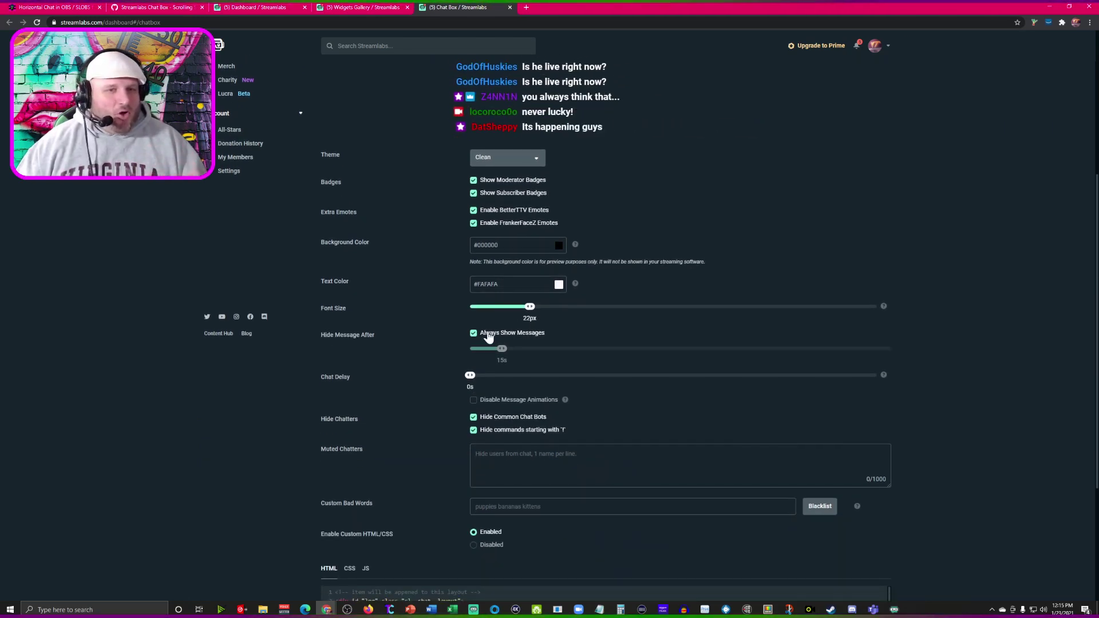
pyautogui.scroll(-1, 485, 338)
pyautogui.scroll(-1, 488, 339)
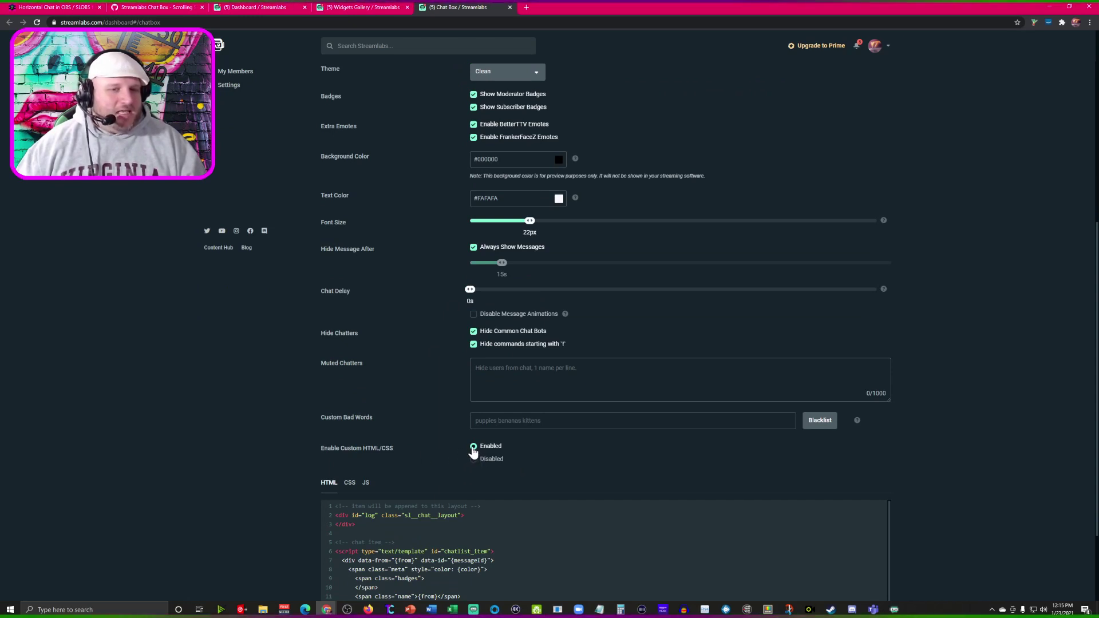
pyautogui.scroll(-3, 406, 443)
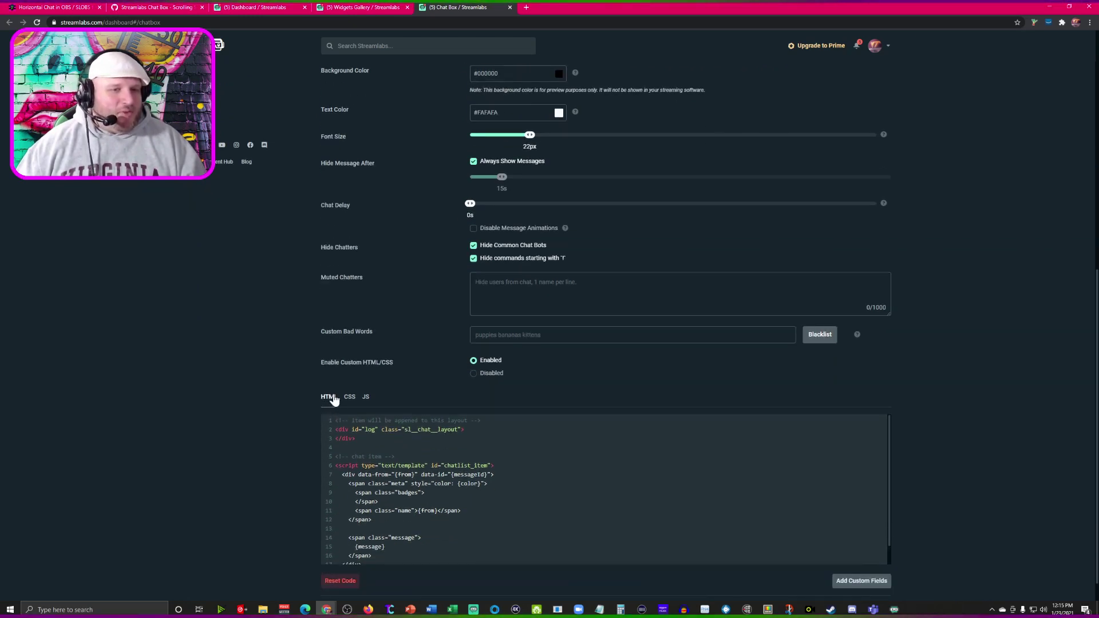
pyautogui.click(349, 397)
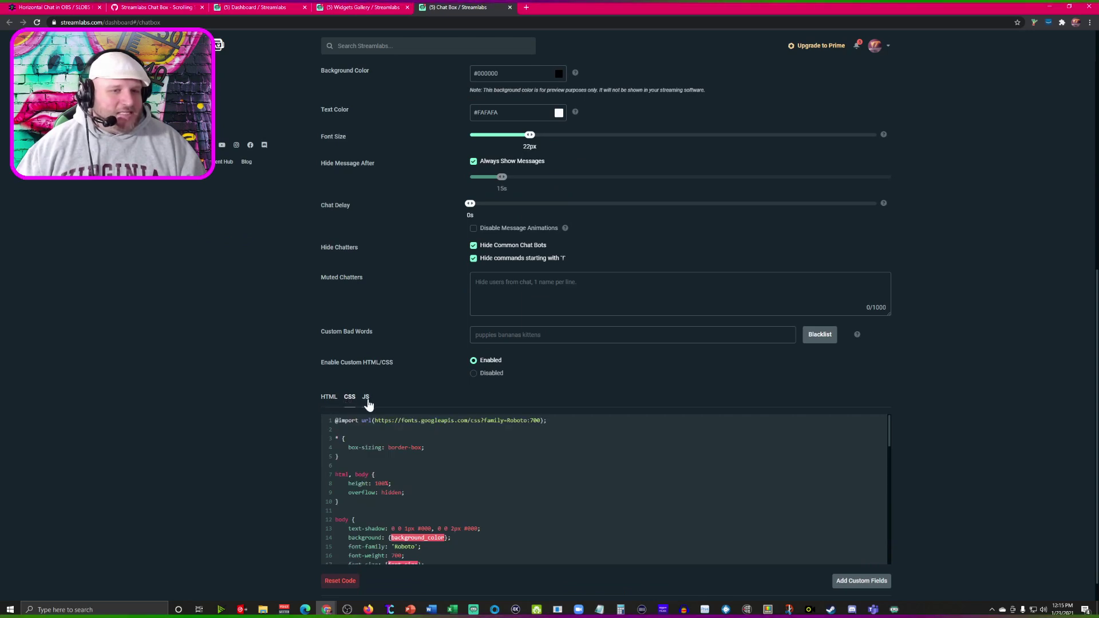
pyautogui.click(366, 399)
pyautogui.click(327, 399)
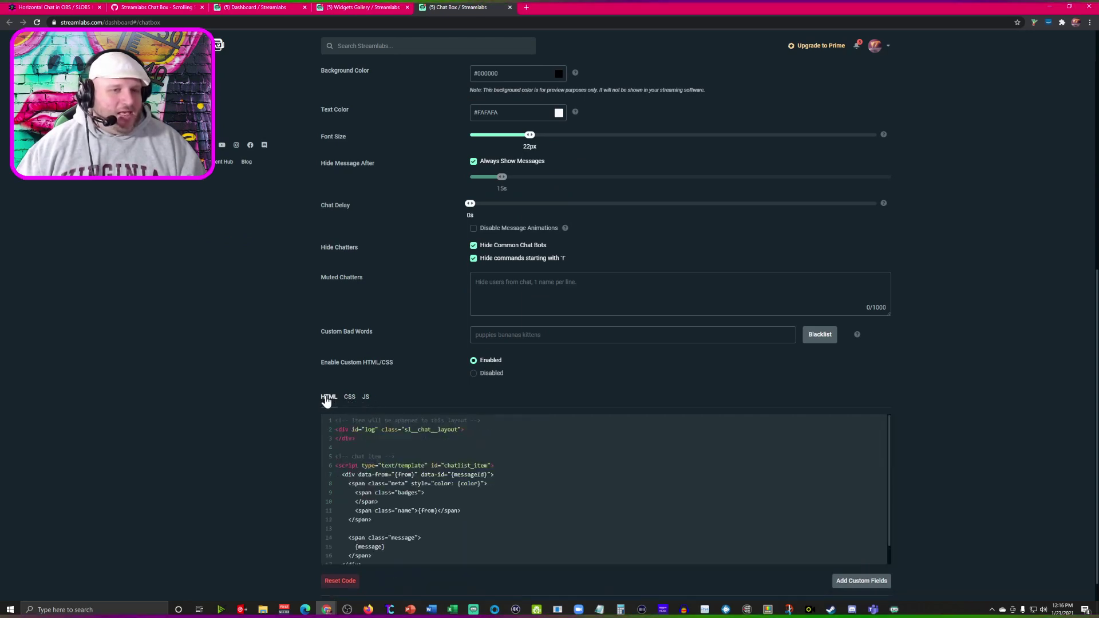
# Go to the horizontal chat article and select the complete chatbox.html code, then look at the chatbox.css code below it
pyautogui.click(67, 11)
pyautogui.scroll(-4, 378, 327)
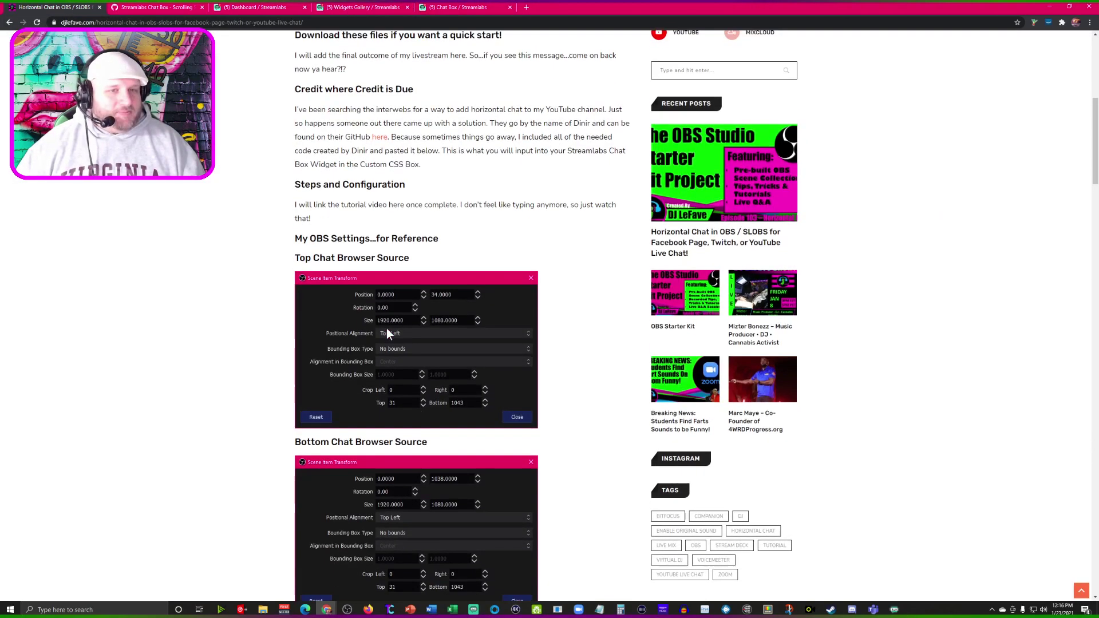
pyautogui.scroll(-15, 373, 330)
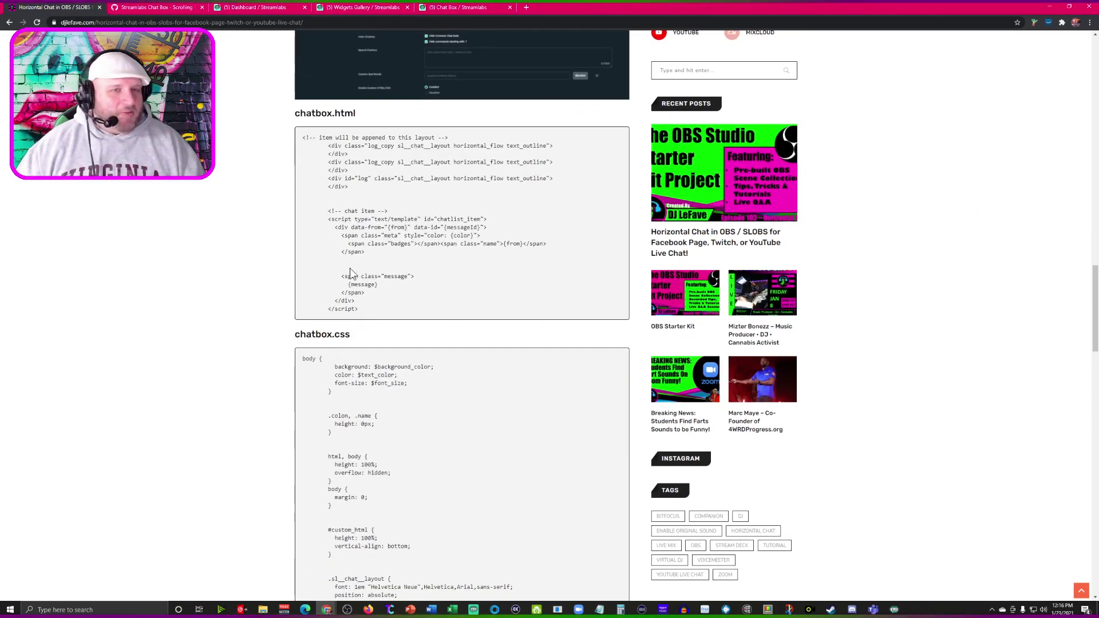
pyautogui.moveTo(367, 312); pyautogui.dragTo(304, 138)
pyautogui.scroll(-6, 376, 388)
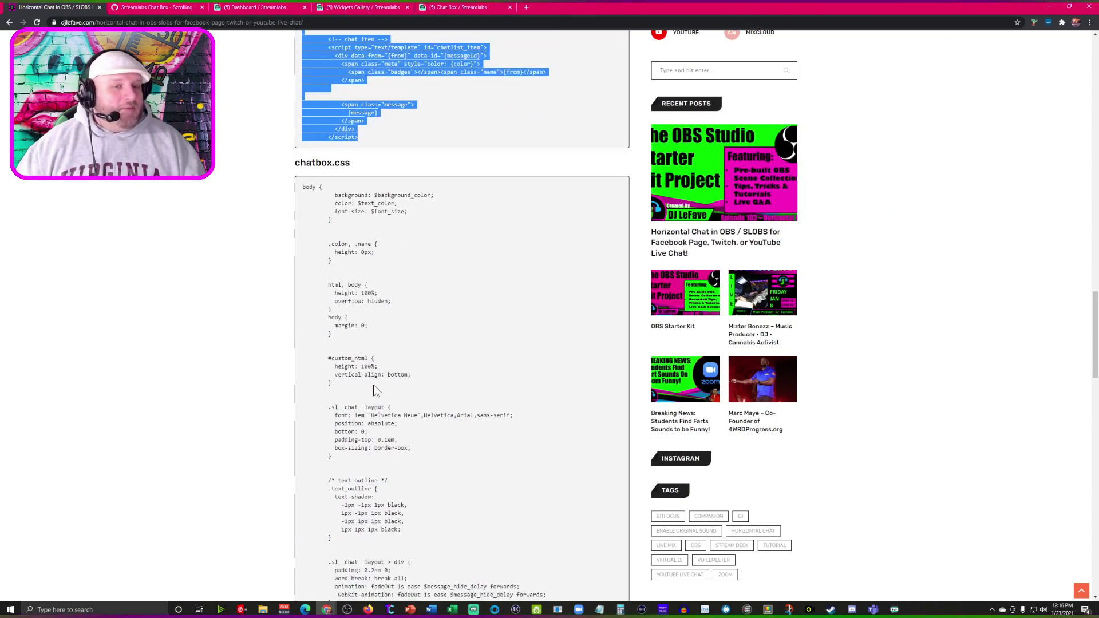
# Copy the complete chatbox.css code from the article, replace the Chat Box widget's custom CSS with it, and check the chat preview
pyautogui.scroll(4, 372, 381)
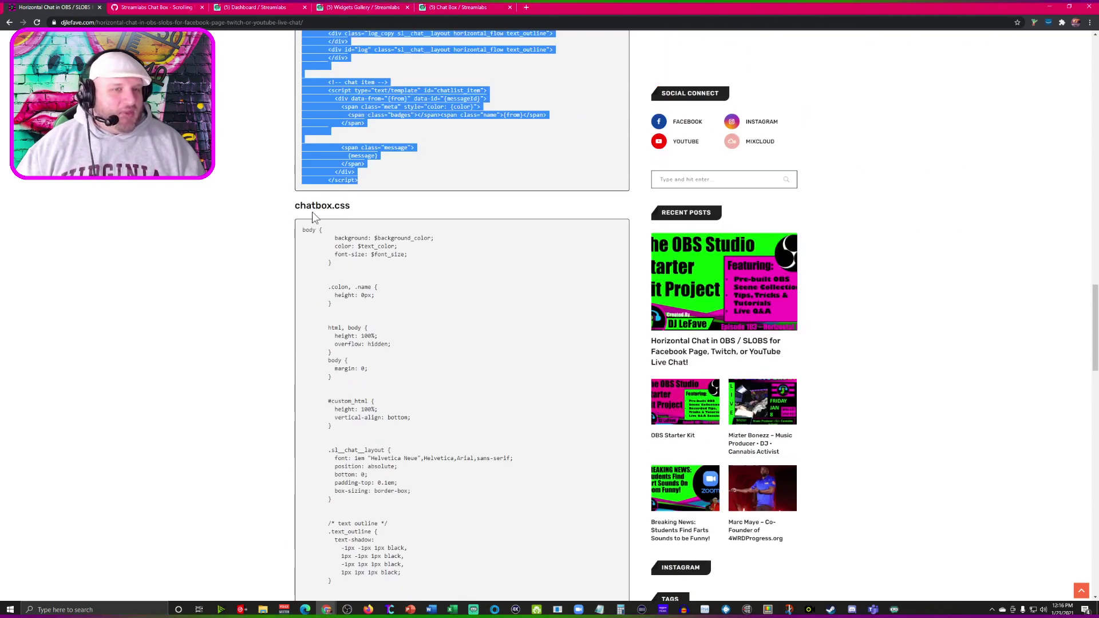
pyautogui.moveTo(304, 232); pyautogui.dragTo(442, 265)
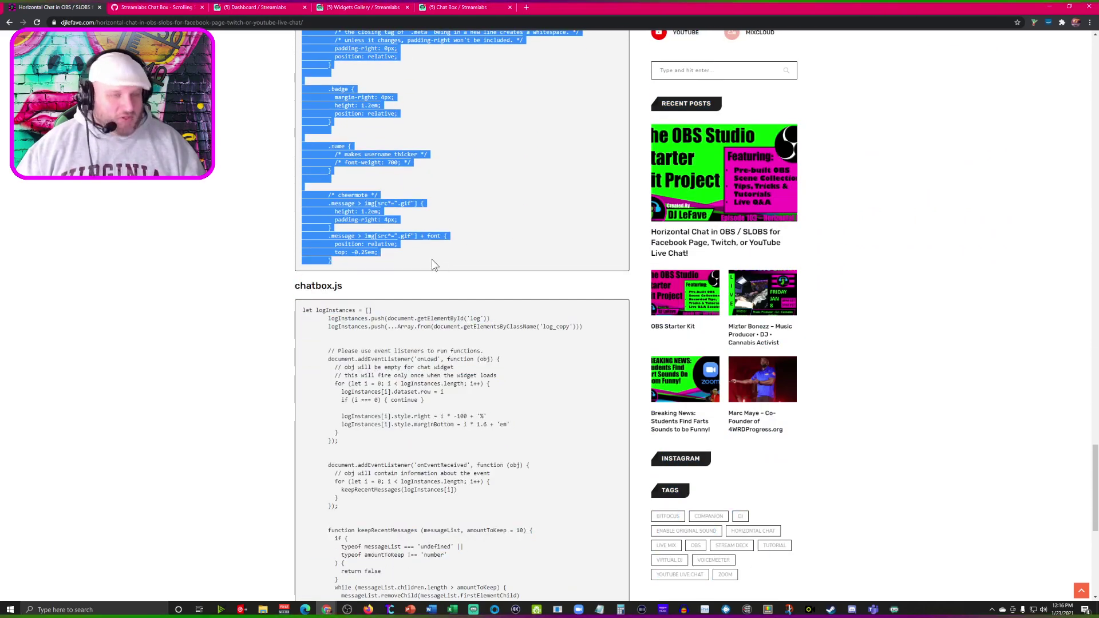
pyautogui.click(466, 10)
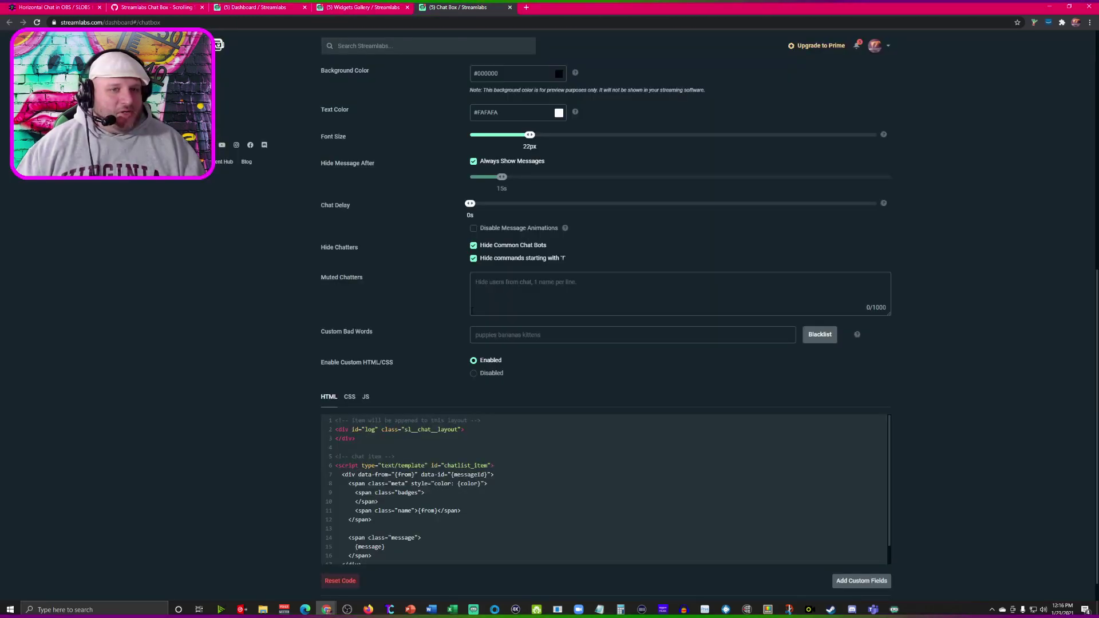
pyautogui.click(351, 397)
pyautogui.click(386, 468)
pyautogui.hotkey('ctrl', 'a')
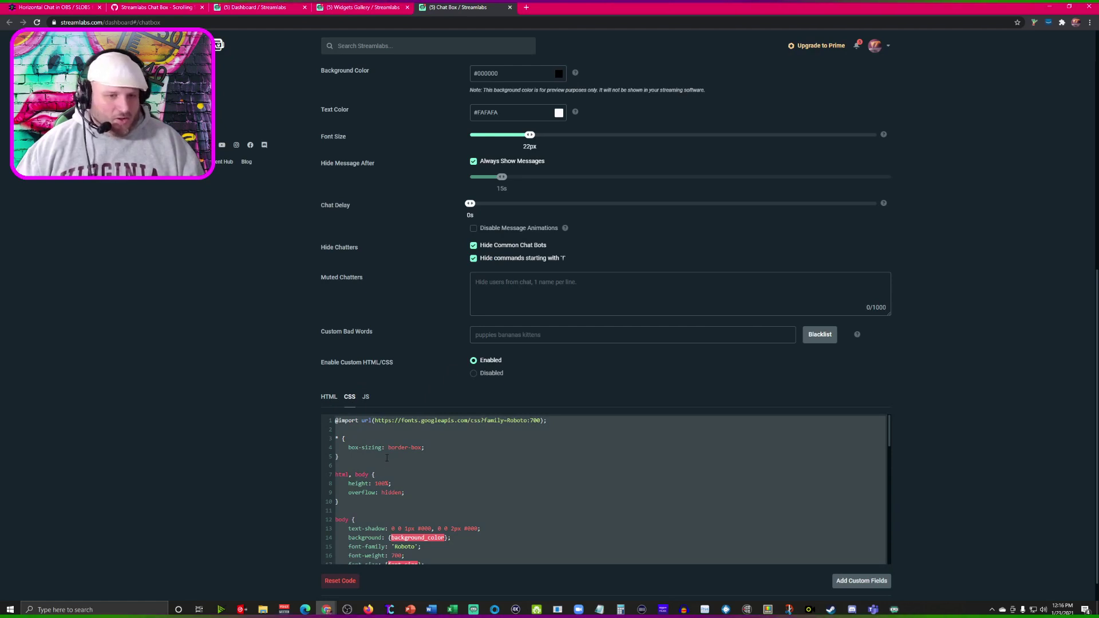
pyautogui.hotkey('ctrl', 'v')
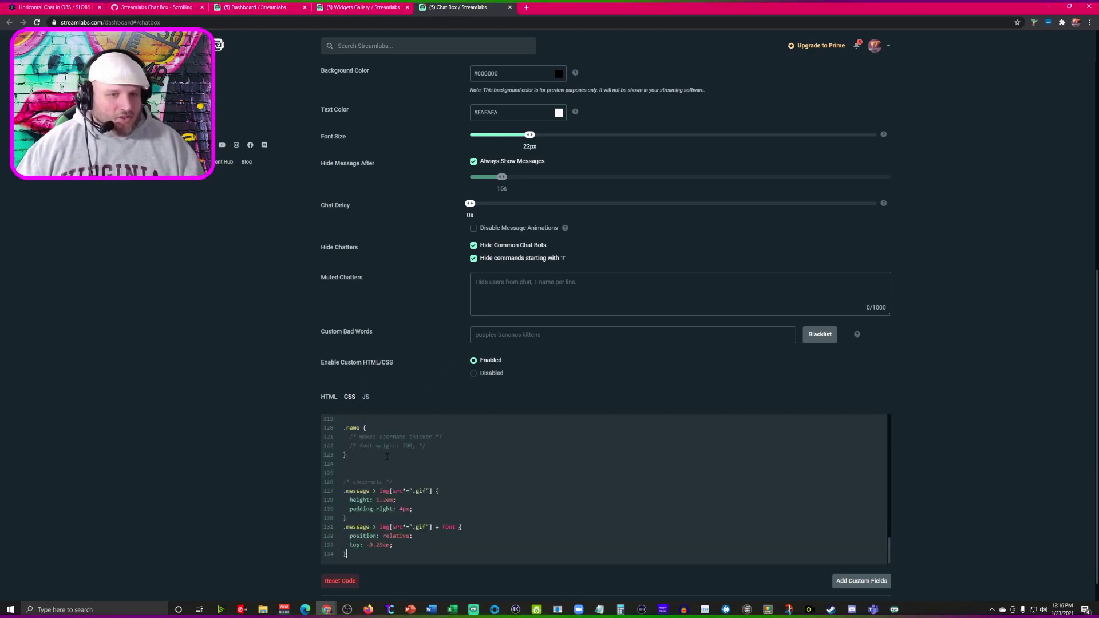
pyautogui.scroll(3, 415, 401)
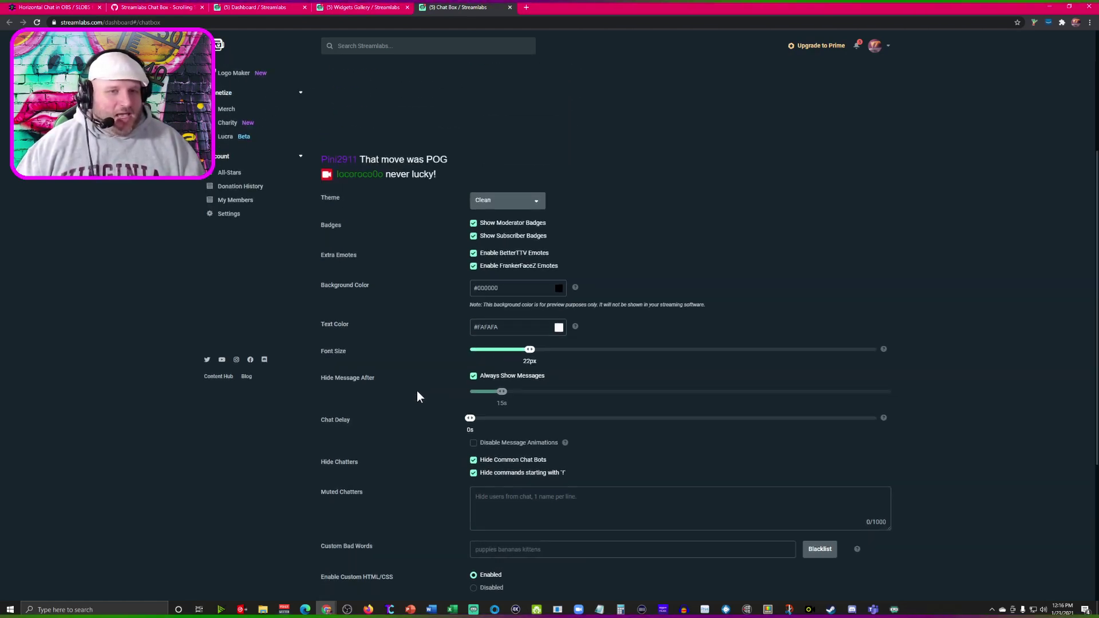
pyautogui.scroll(3, 417, 393)
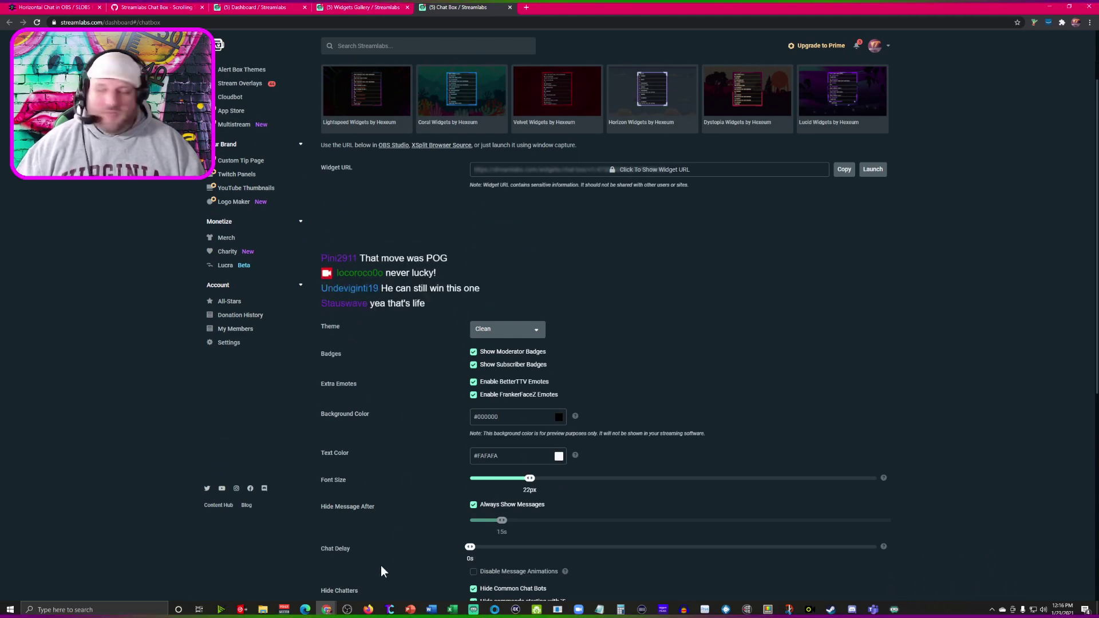
# Look at the chat in OBS, save the Chat Box settings in Streamlabs, and return to OBS to check the result
pyautogui.moveTo(348, 609)
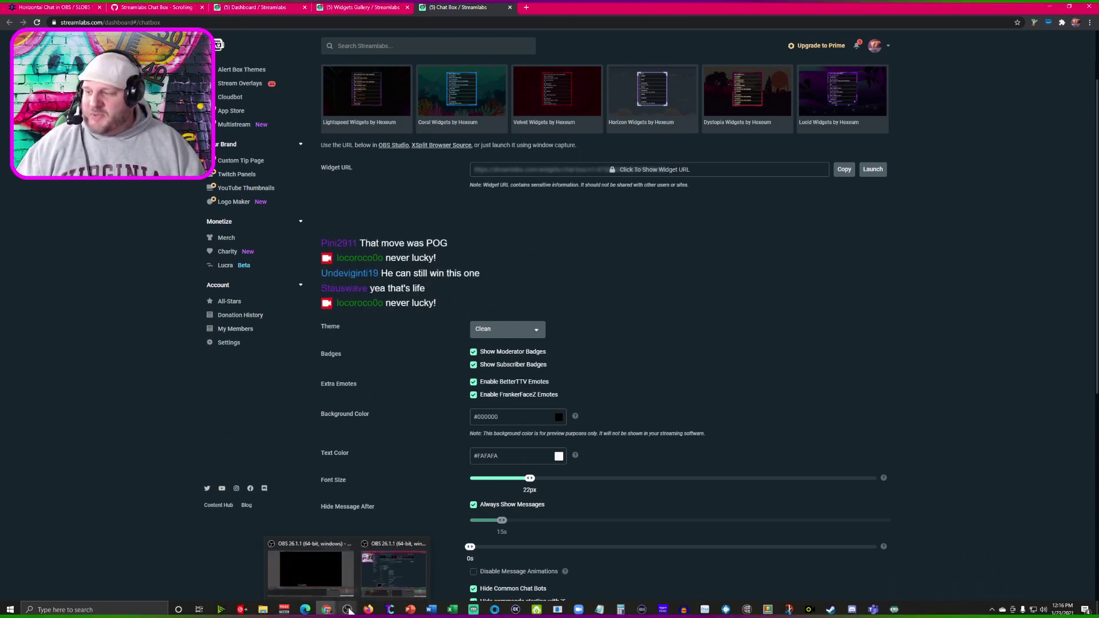
pyautogui.click(328, 572)
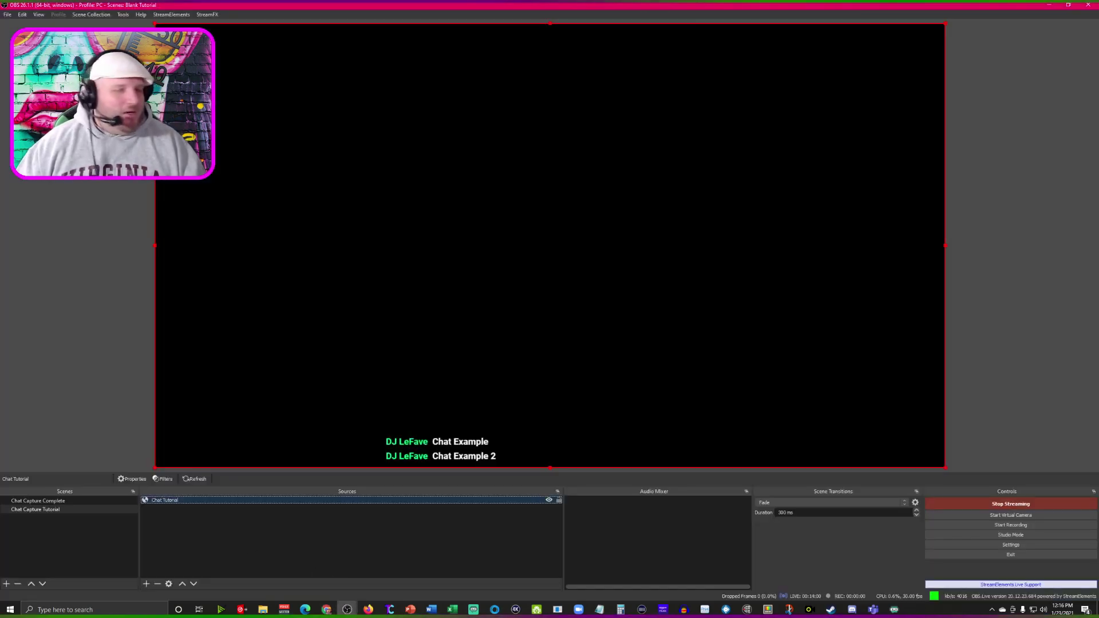
pyautogui.click(326, 609)
pyautogui.click(335, 580)
pyautogui.scroll(-6, 466, 458)
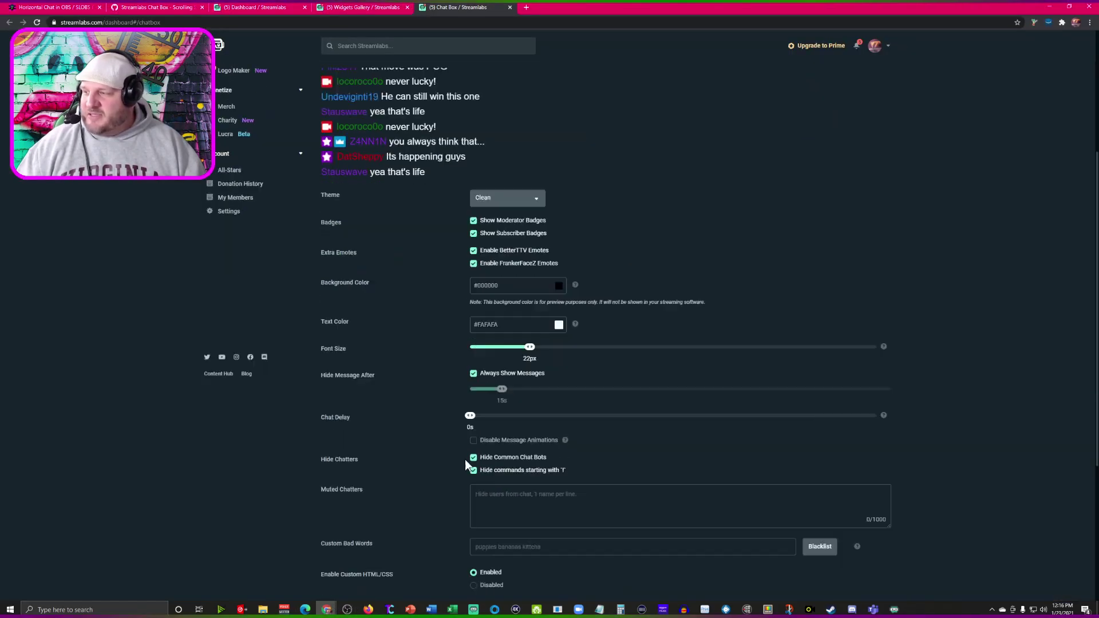
pyautogui.click(599, 589)
pyautogui.click(347, 609)
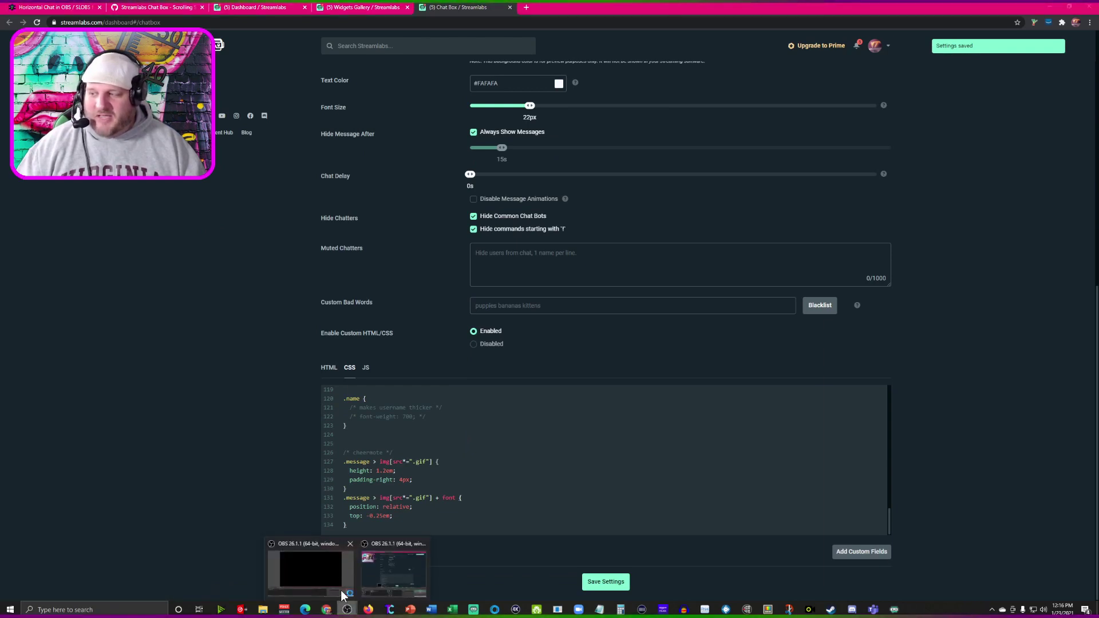
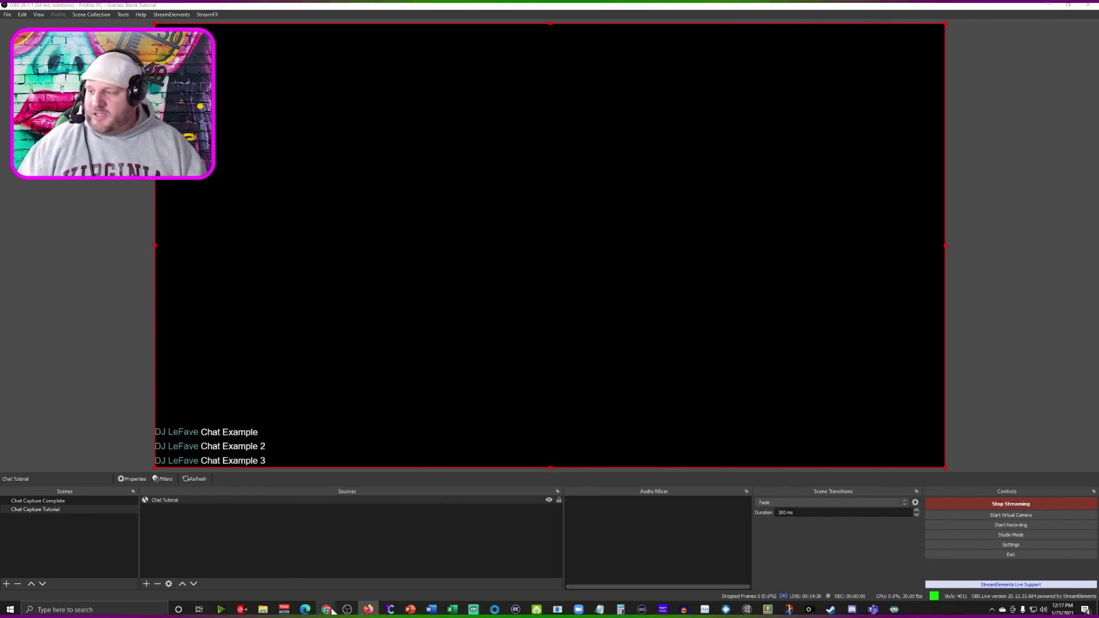
# Return to the horizontal chat article in the browser and copy the complete chatbox.html code
pyautogui.moveTo(327, 609)
pyautogui.click(318, 571)
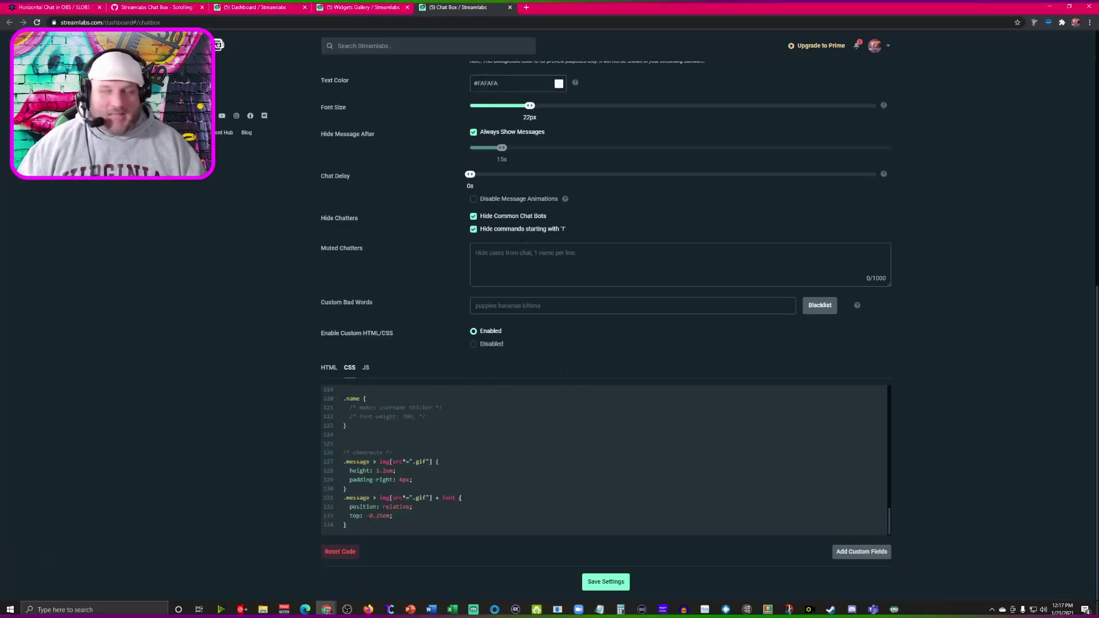
pyautogui.click(73, 12)
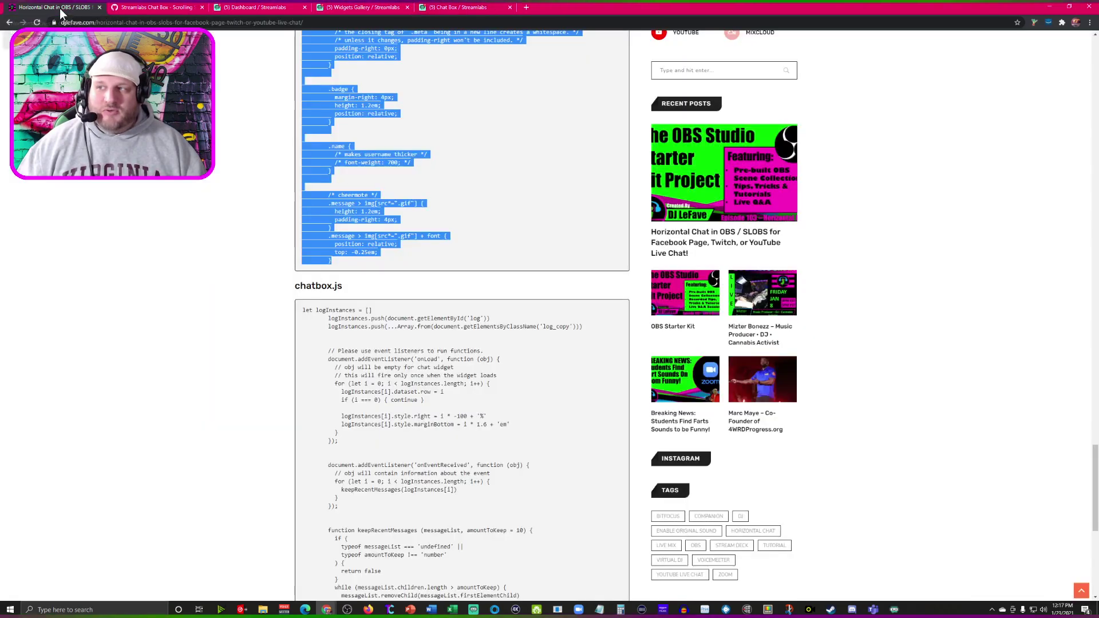
pyautogui.scroll(5, 375, 299)
pyautogui.scroll(10, 369, 303)
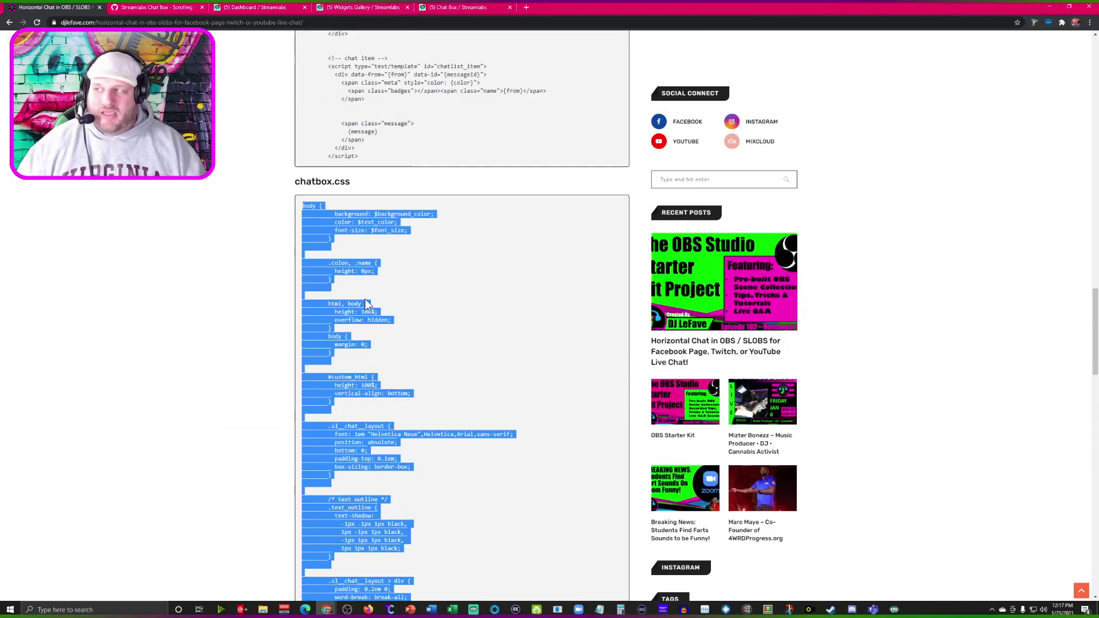
pyautogui.click(367, 461)
pyautogui.moveTo(367, 462); pyautogui.dragTo(301, 286)
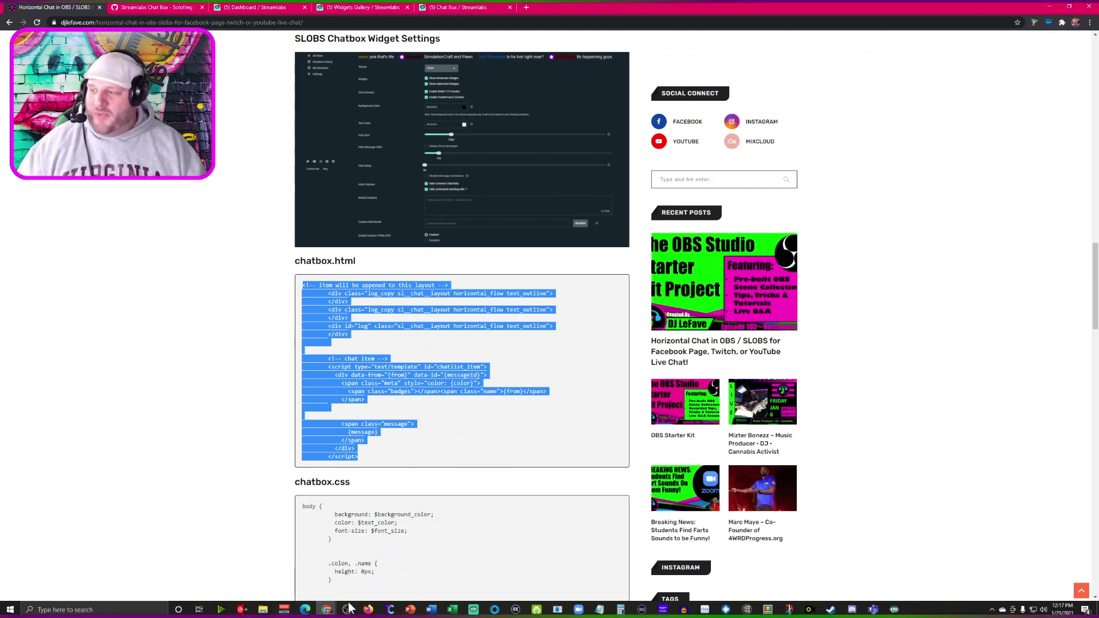
# Replace the Chat Box widget's custom HTML with the copied chatbox.html code and check the chat preview
pyautogui.click(464, 11)
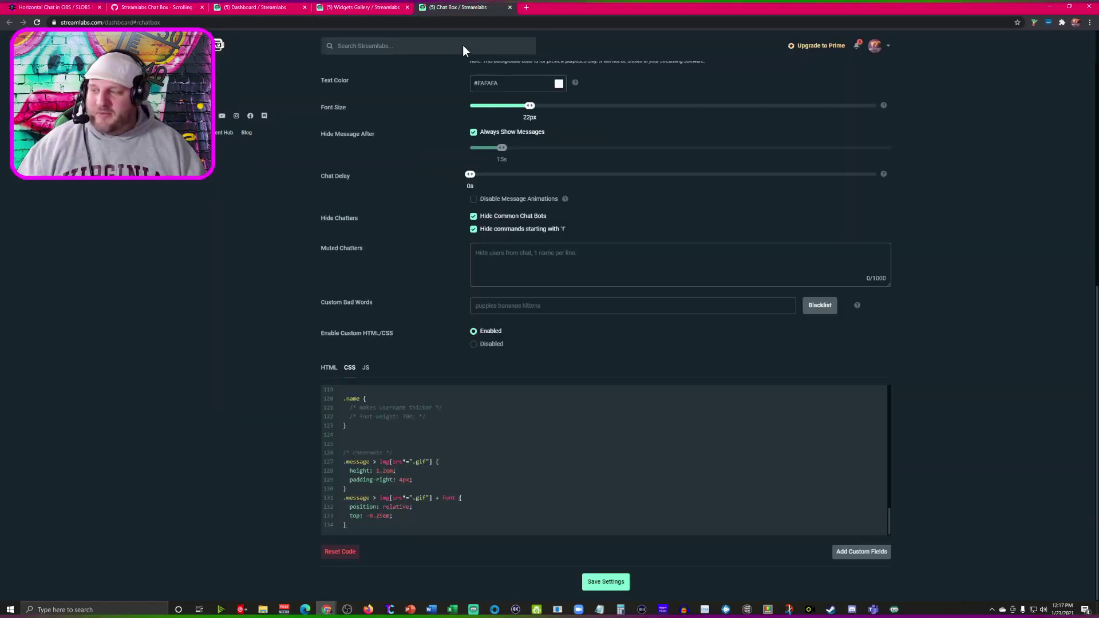
pyautogui.click(330, 368)
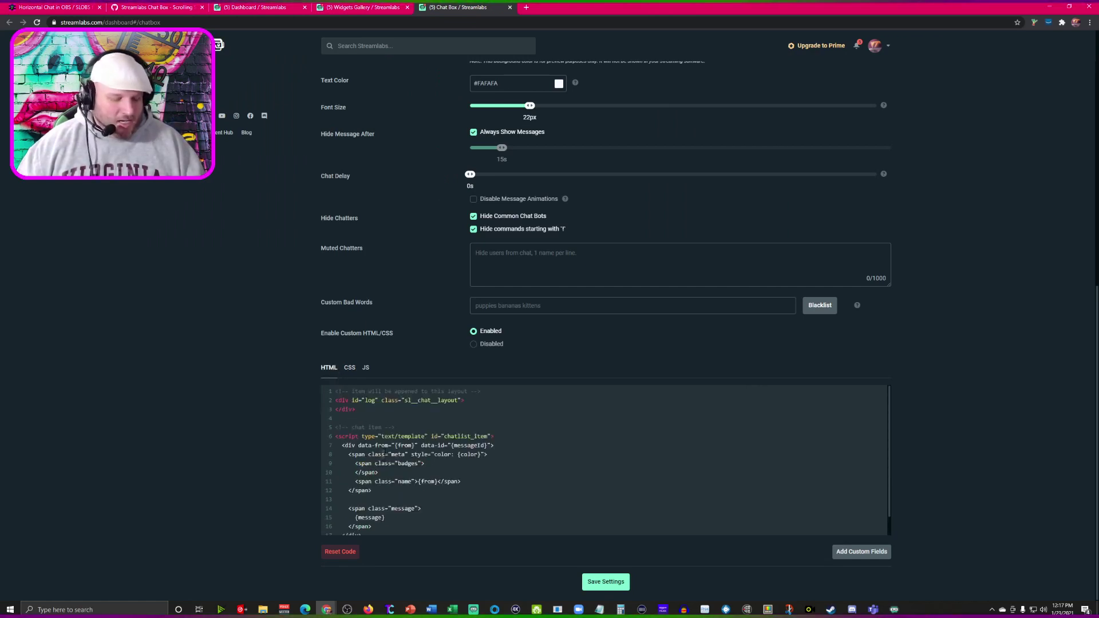
pyautogui.hotkey('ctrl', 'a')
pyautogui.hotkey('ctrl', 'v')
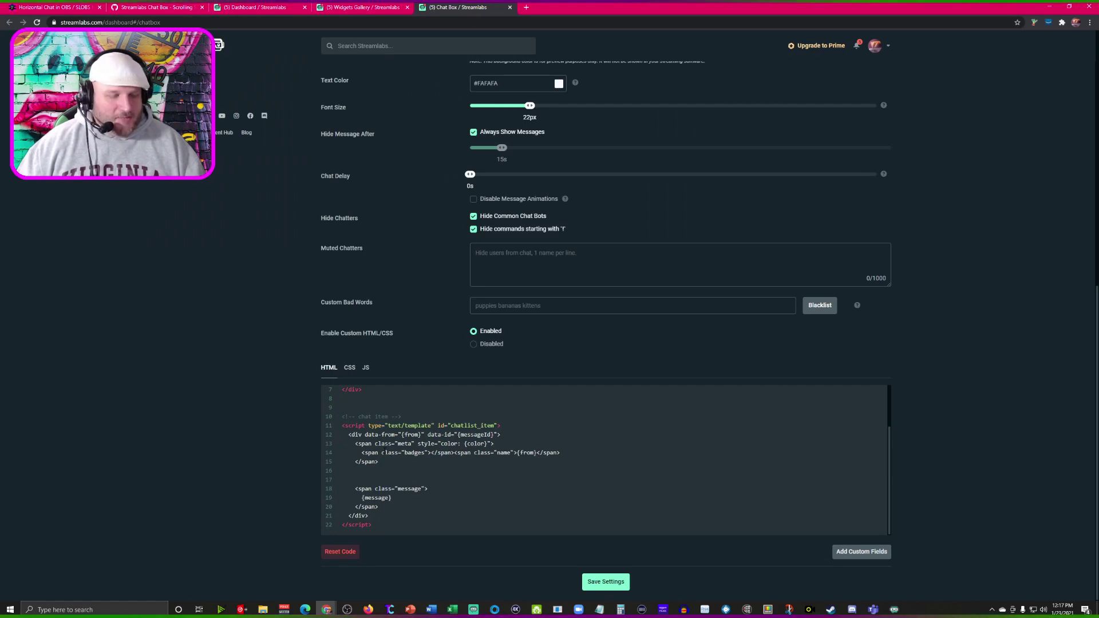
pyautogui.scroll(4, 465, 376)
pyautogui.scroll(2, 465, 378)
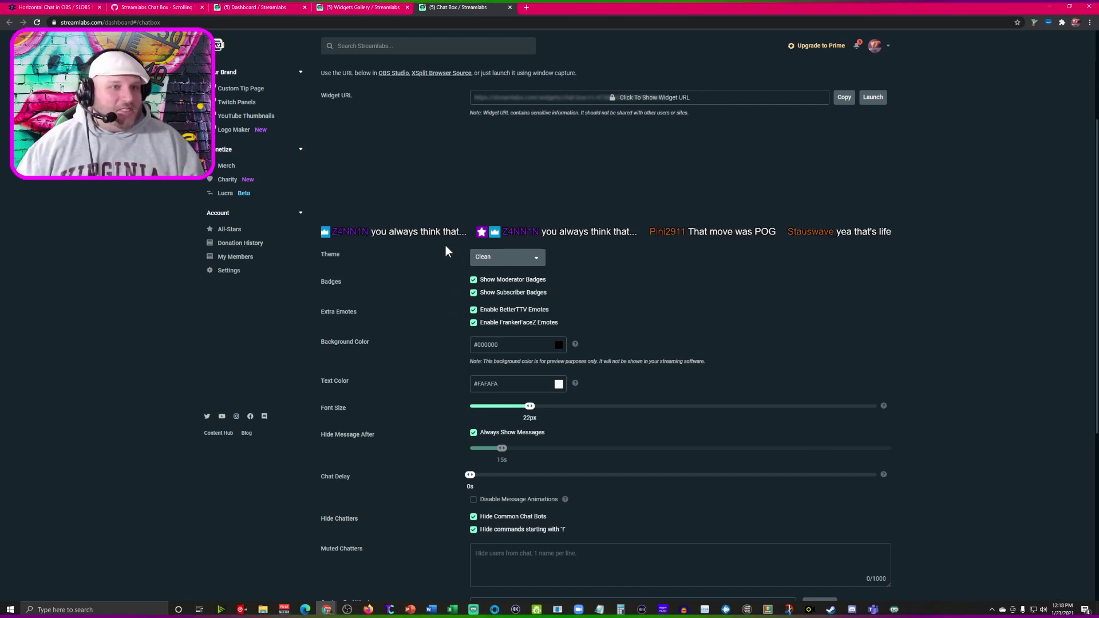
# Go back to the article and copy the complete chatbox.js code
pyautogui.click(64, 11)
pyautogui.scroll(-5, 245, 403)
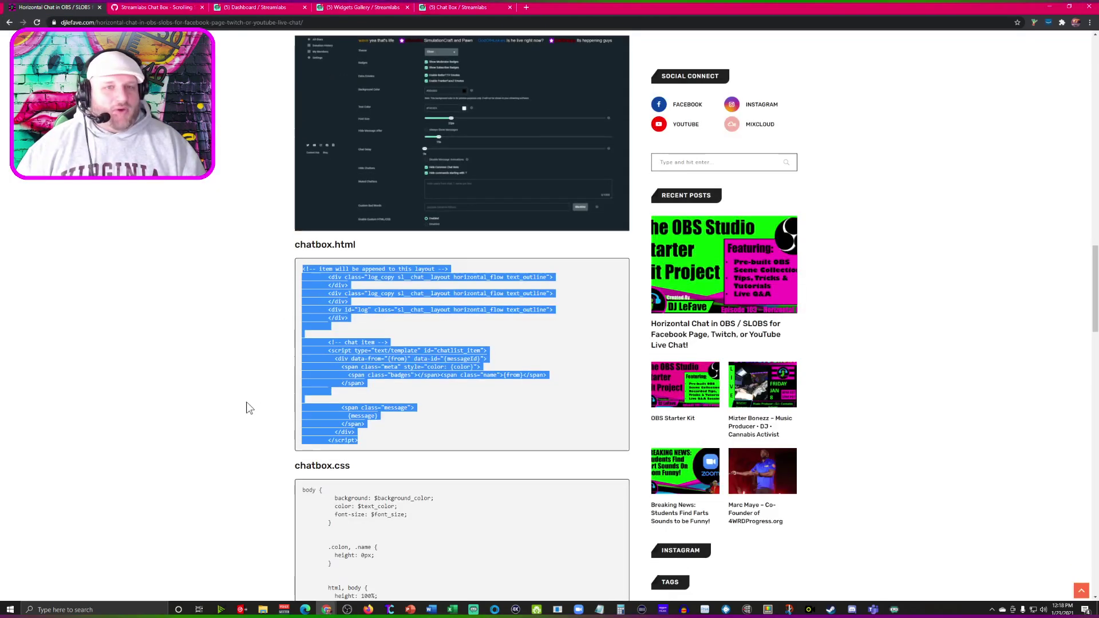
pyautogui.scroll(-15, 246, 397)
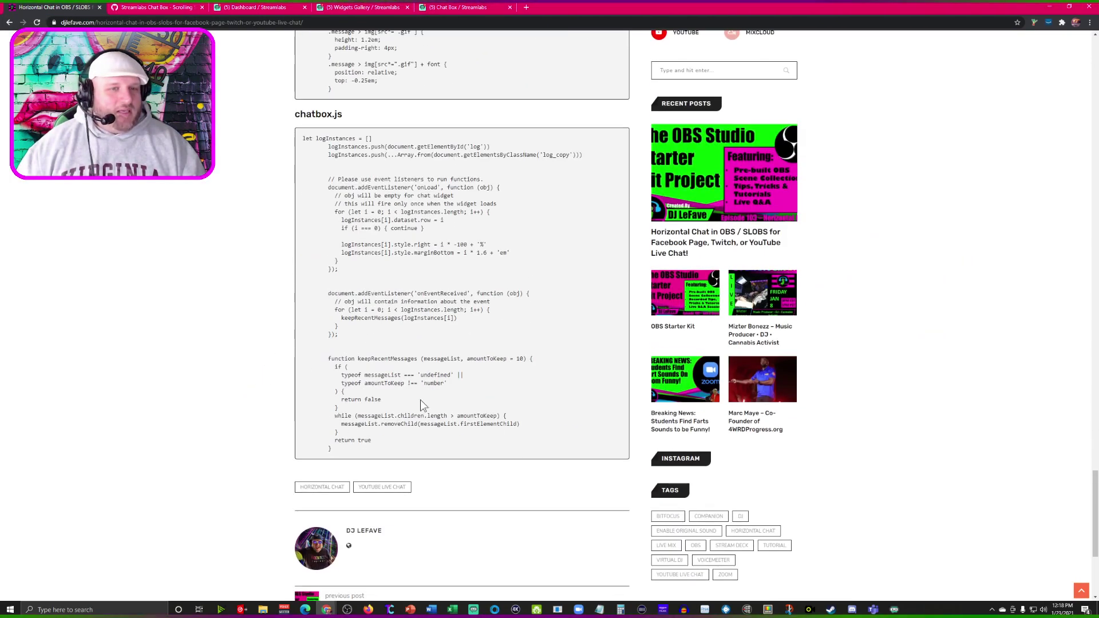
pyautogui.moveTo(338, 448); pyautogui.dragTo(300, 137)
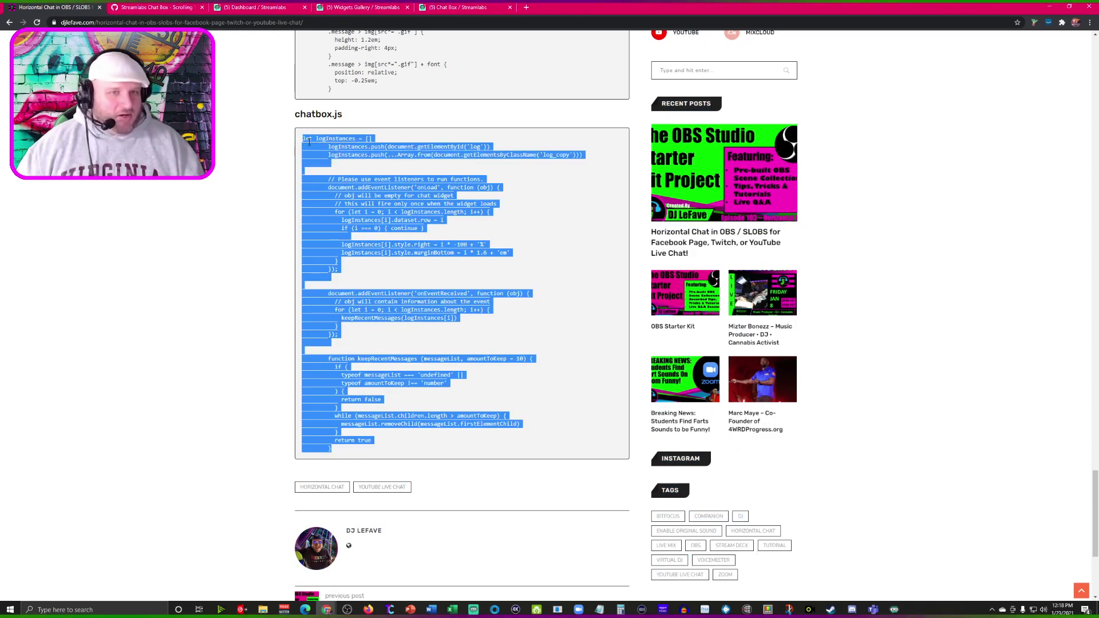
# Replace the Chat Box widget's custom JS with the copied chatbox.js code and check the chat preview
pyautogui.click(480, 9)
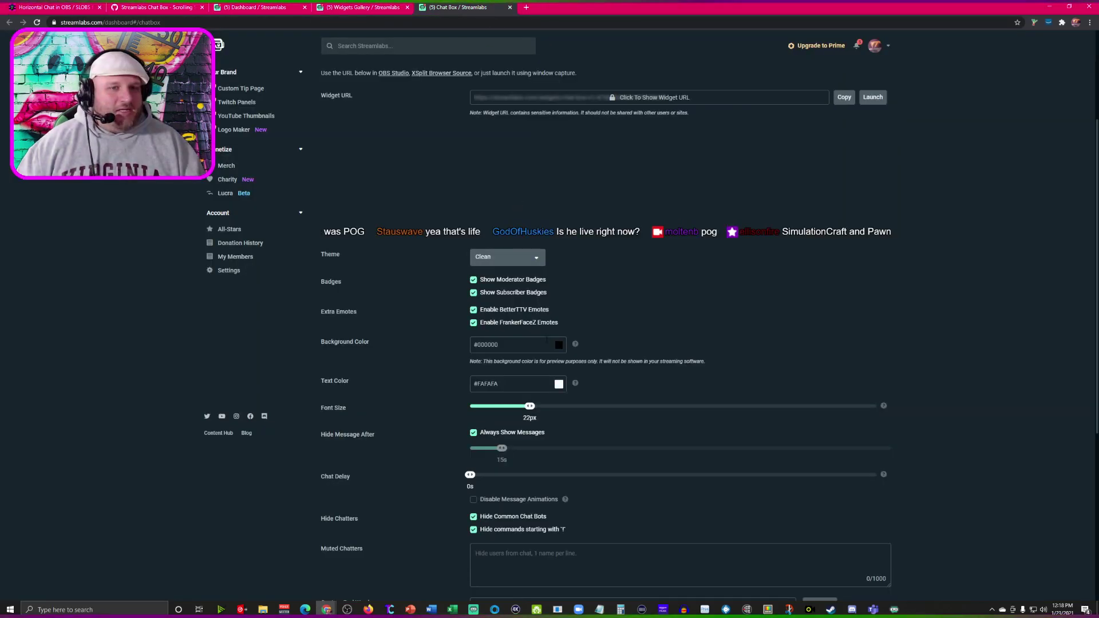
pyautogui.scroll(-1, 518, 410)
pyautogui.click(365, 410)
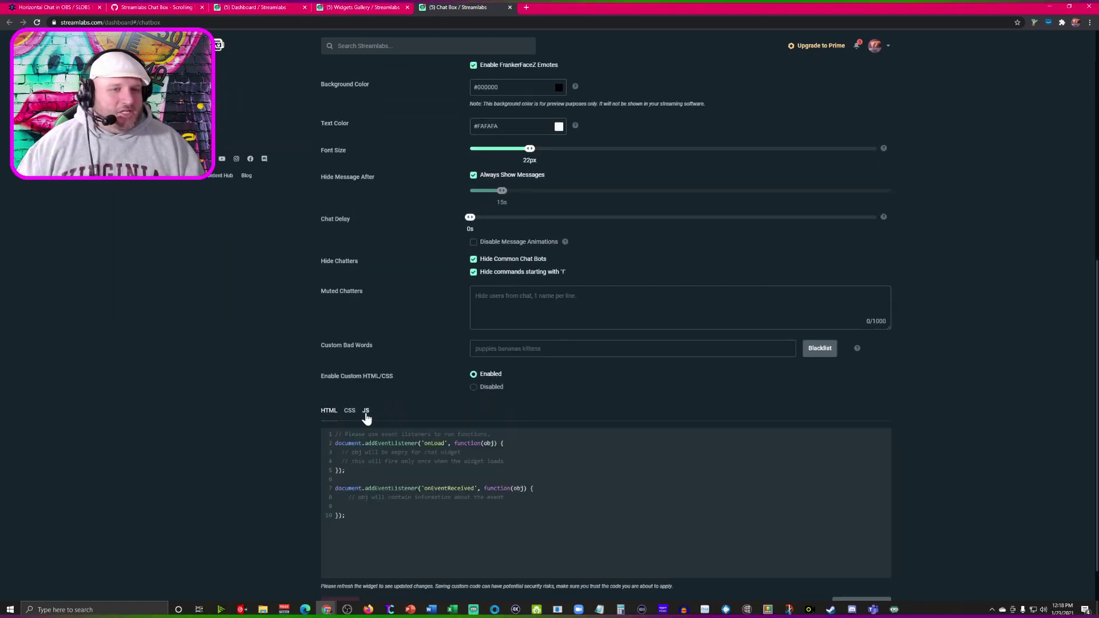
pyautogui.hotkey('ctrl', 'a')
pyautogui.hotkey('ctrl', 'v')
pyautogui.scroll(-1, 524, 490)
pyautogui.scroll(8, 524, 458)
pyautogui.scroll(6, 516, 367)
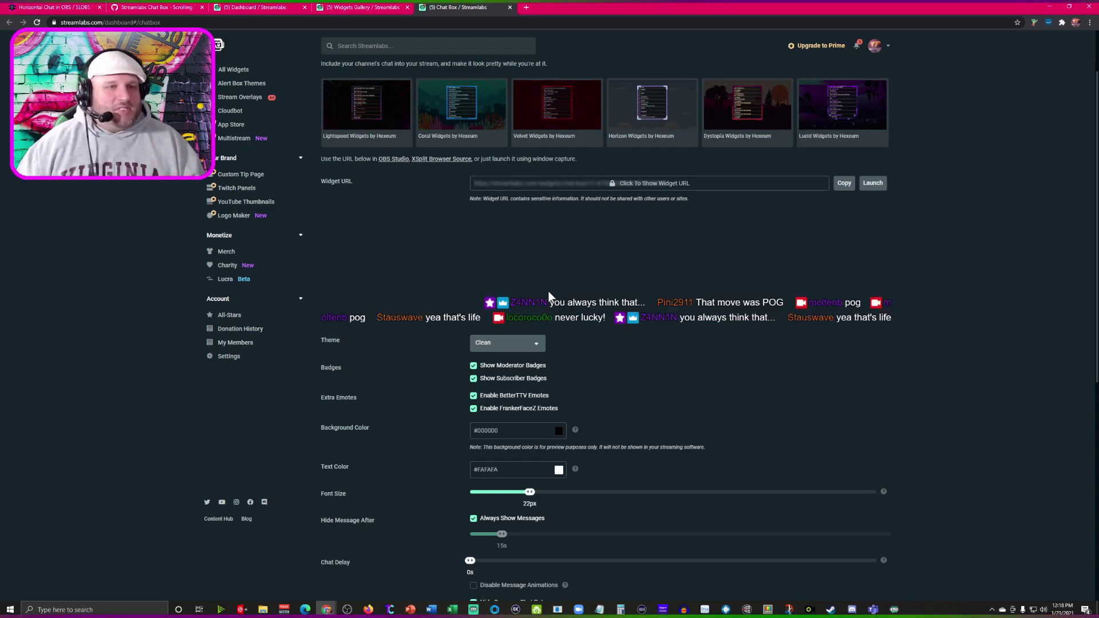
# Save the Chat Box settings and switch to OBS to test the Chat Tutorial source with live chat messages
pyautogui.scroll(-7, 407, 431)
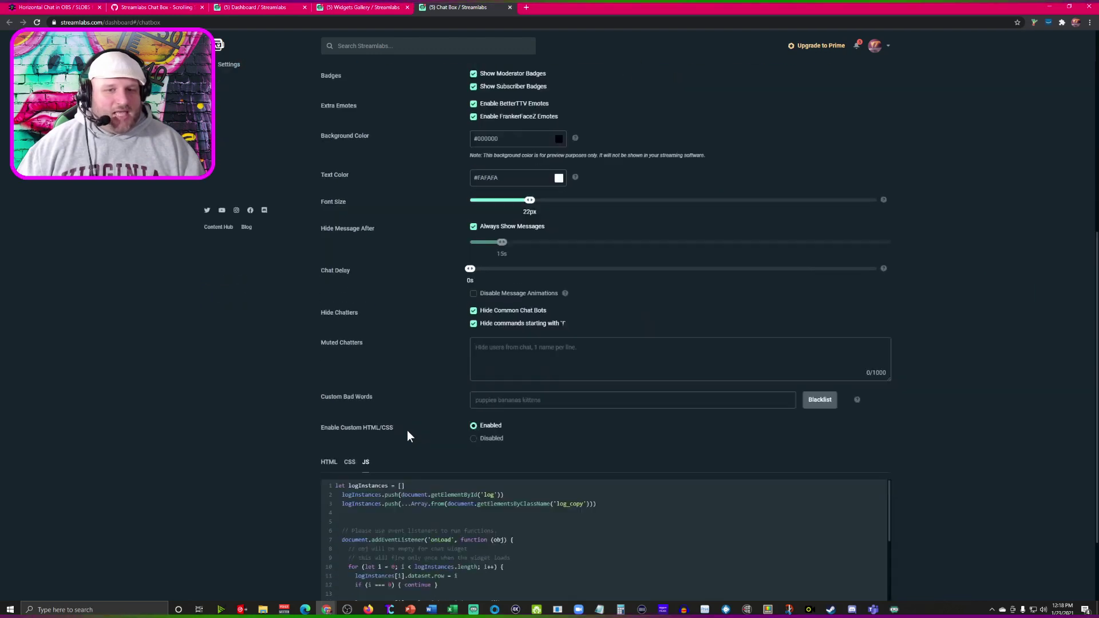
pyautogui.click(623, 590)
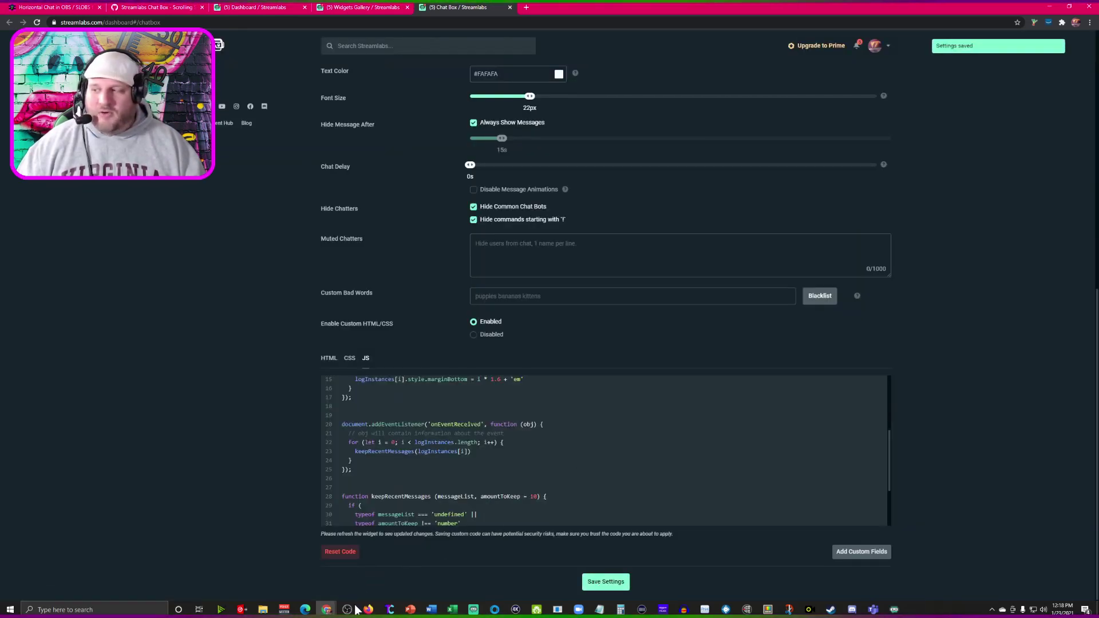
pyautogui.moveTo(348, 609)
pyautogui.click(339, 582)
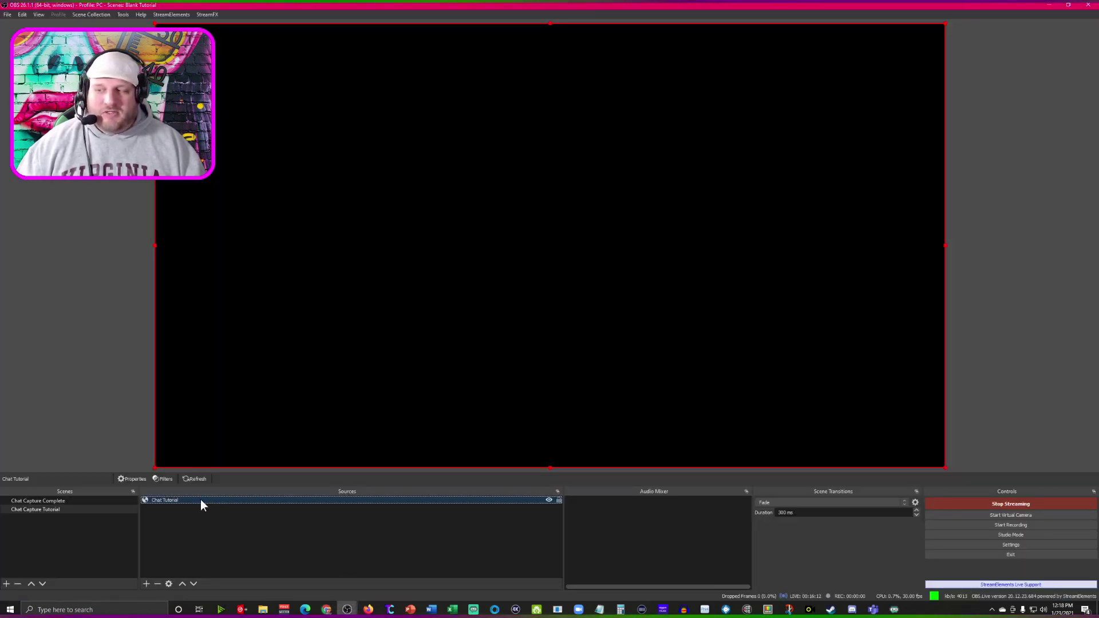
pyautogui.hotkey('alt', 'Tab')
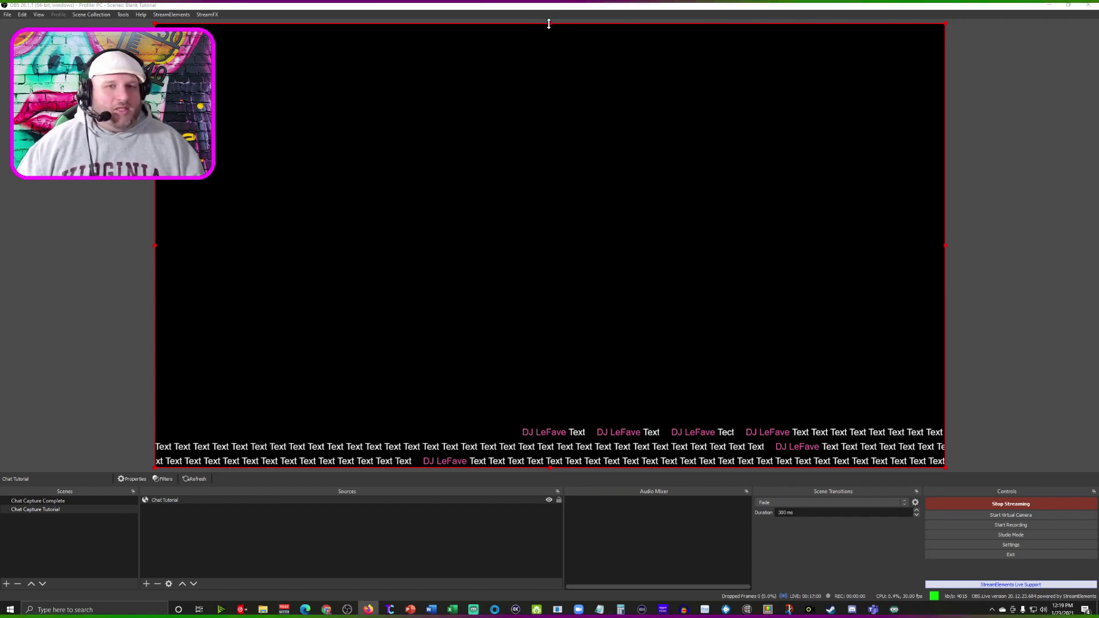
# Crop the Chat Tutorial source from its upper edge down to the lowest chat line and nudge it slightly left on the canvas
pyautogui.moveTo(548, 24); pyautogui.dragTo(555, 453)
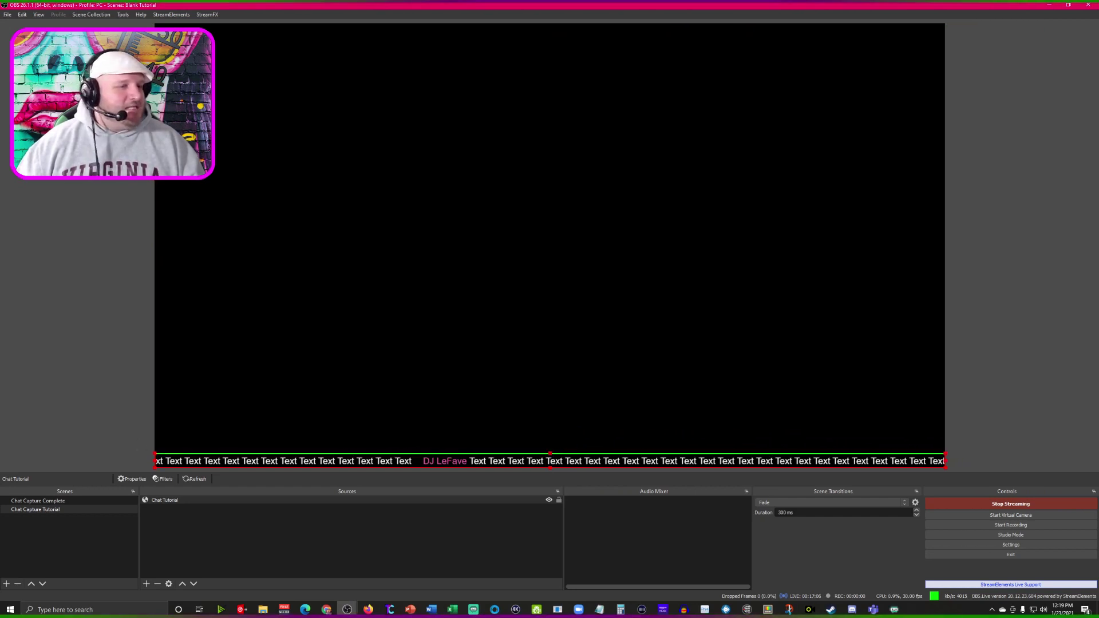
pyautogui.hotkey('alt', 'Tab')
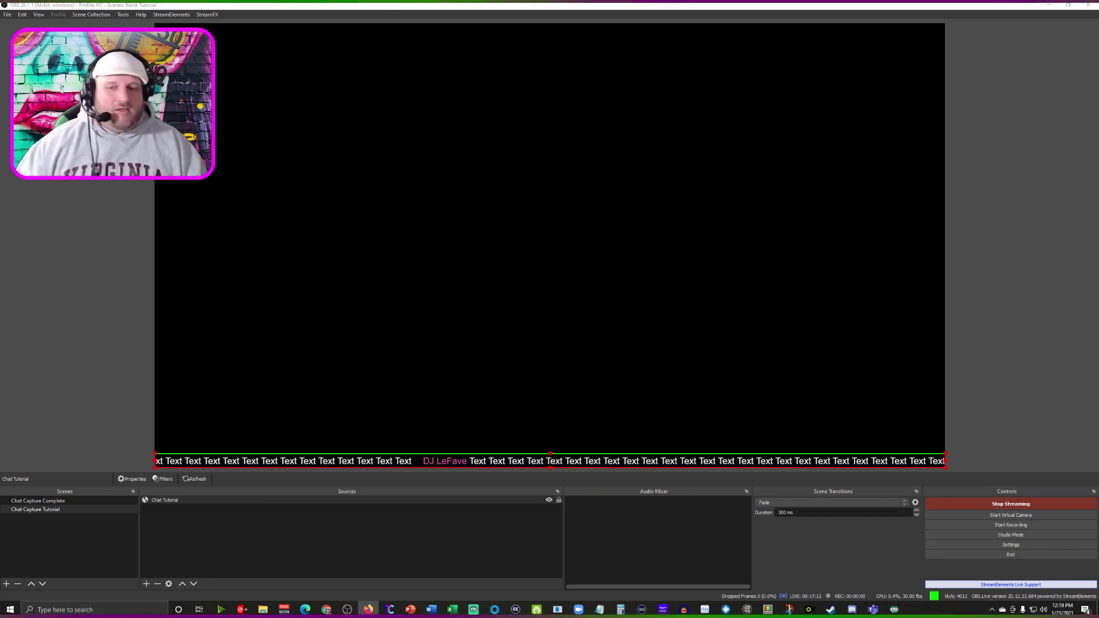
pyautogui.click(88, 294)
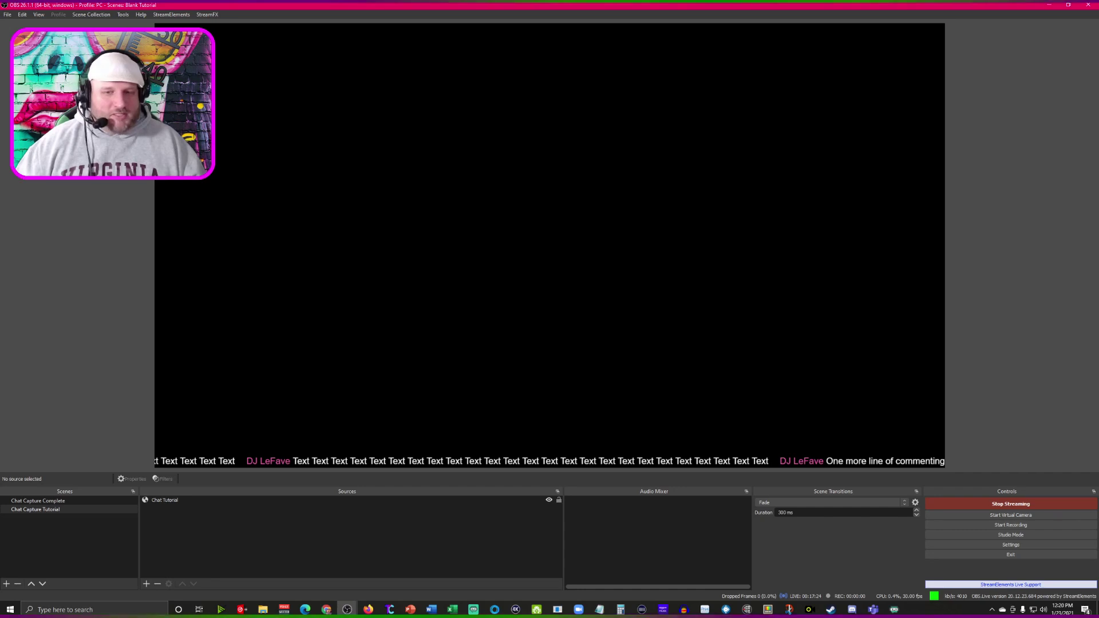
pyautogui.click(283, 458)
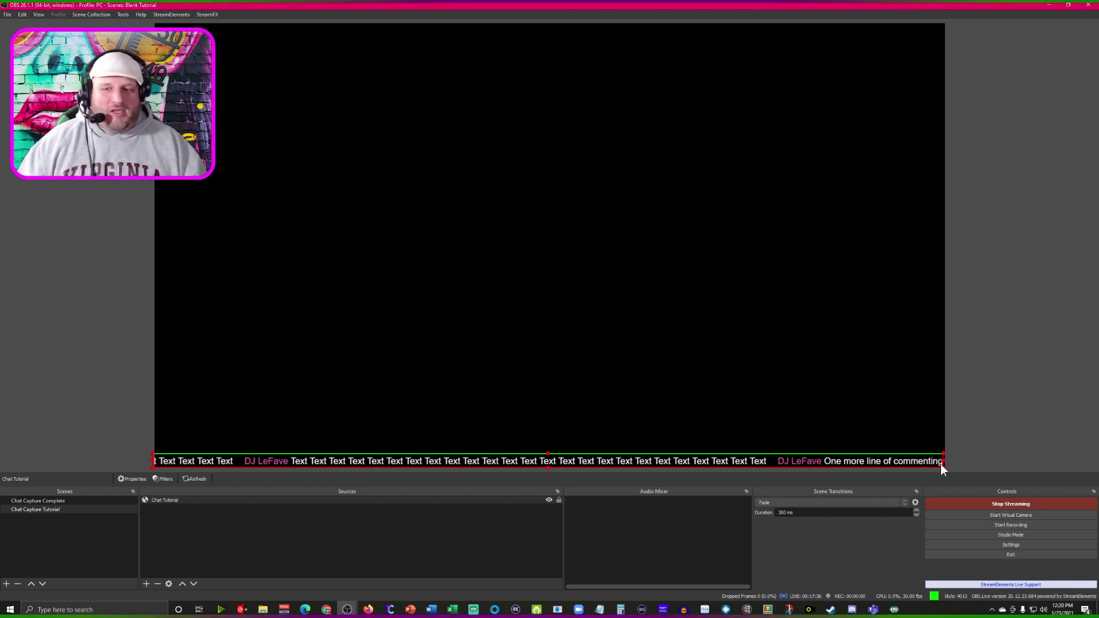
pyautogui.click(968, 450)
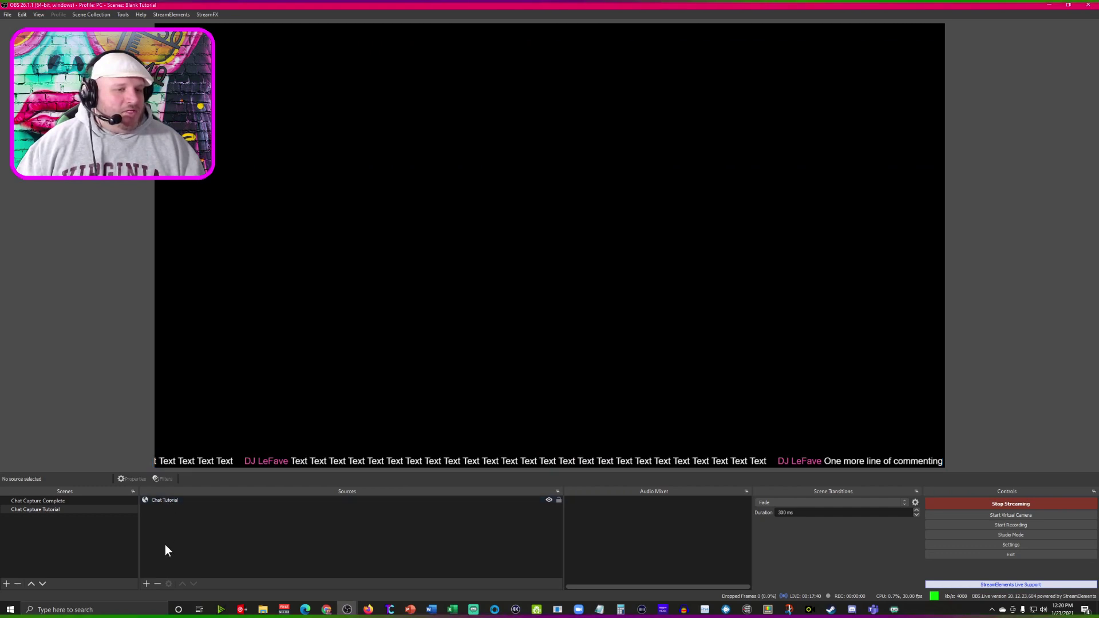
# Add a new Browser source named Chat Tutorial Top to the Chat Capture Tutorial scene
pyautogui.click(147, 584)
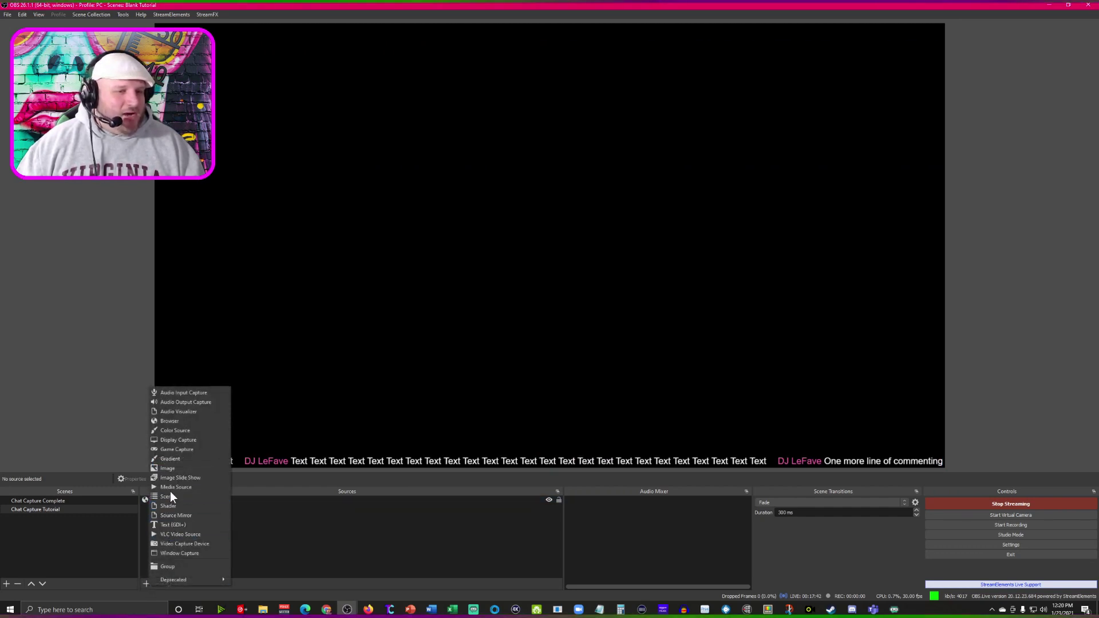
pyautogui.click(183, 422)
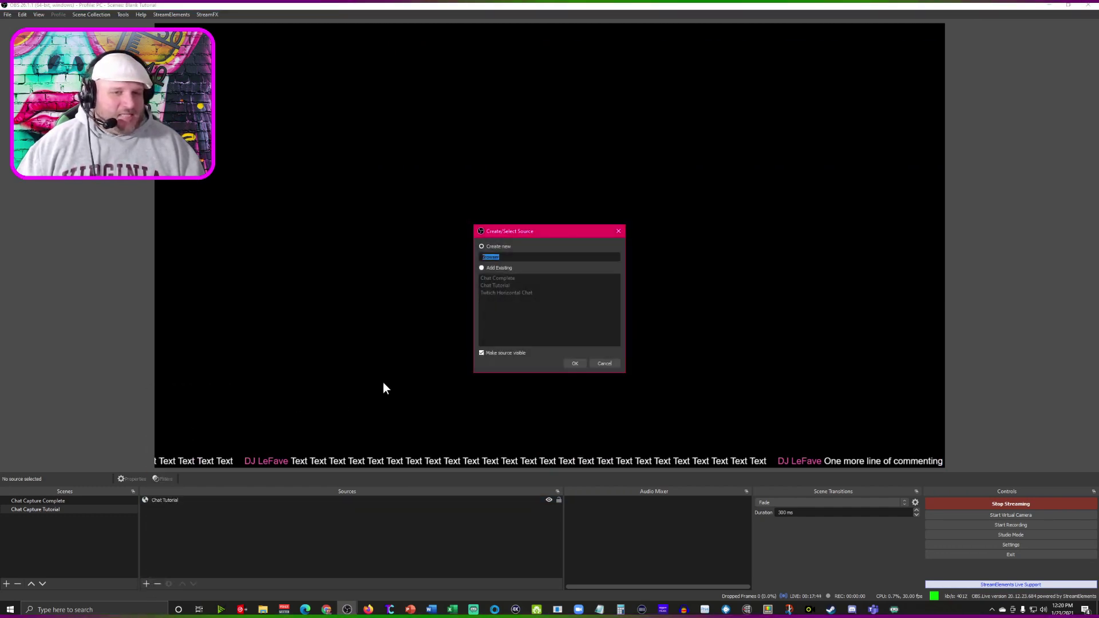
pyautogui.write('C')
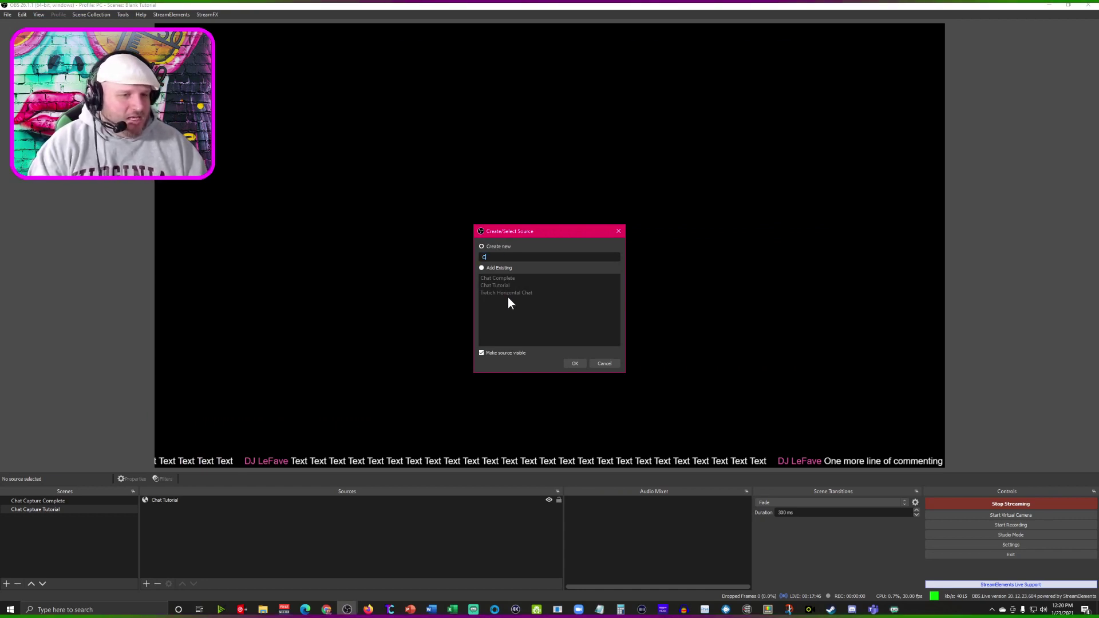
pyautogui.write('hat Tutorial Top')
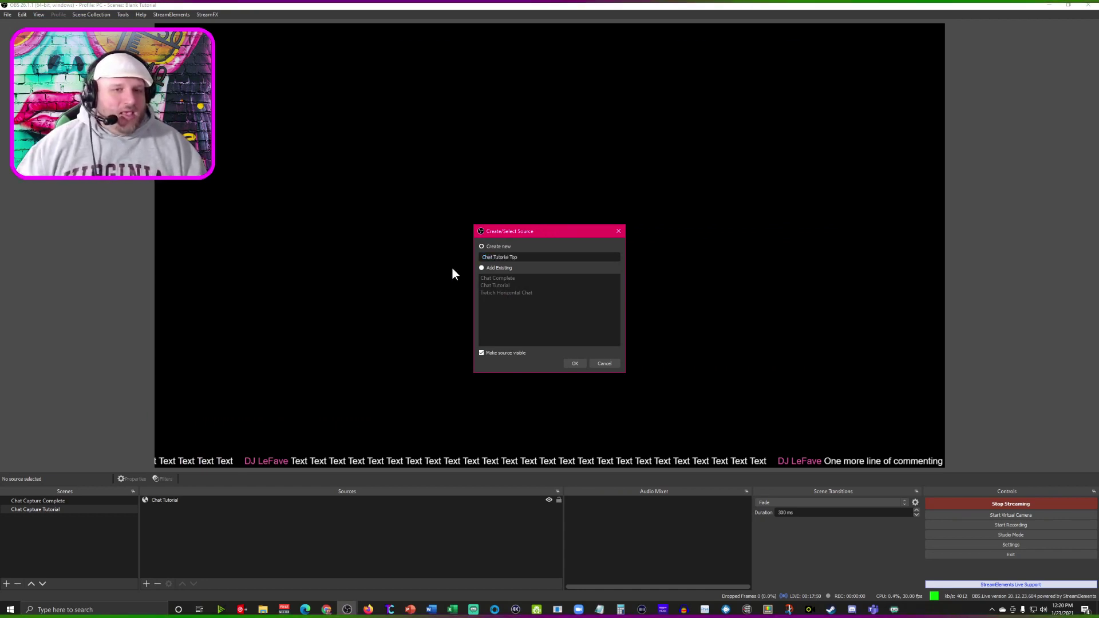
pyautogui.click(576, 363)
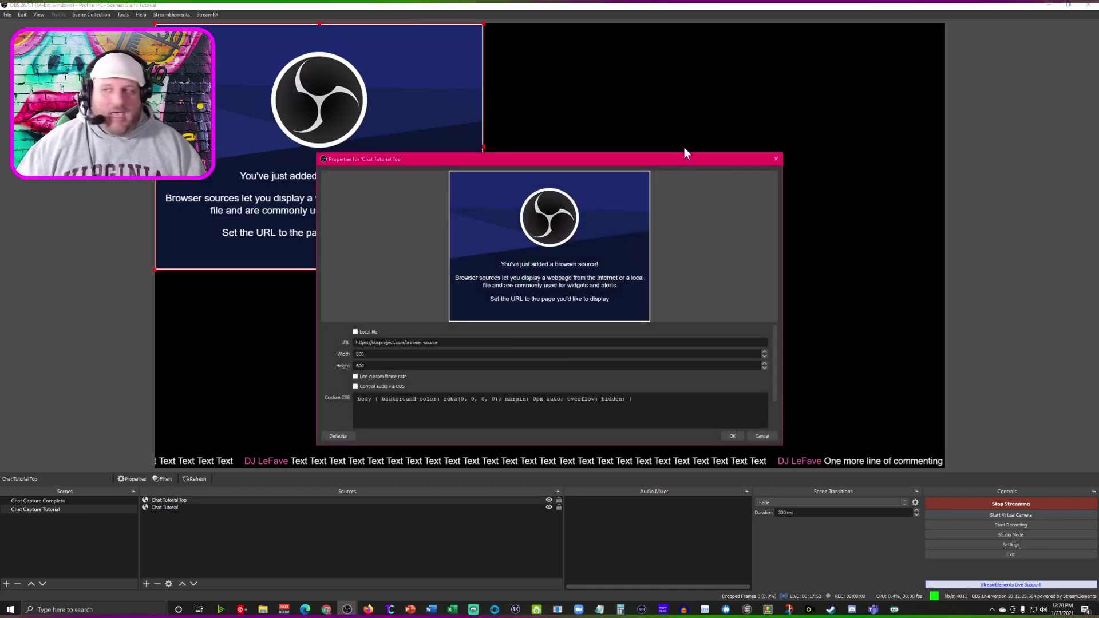
pyautogui.press('Return')
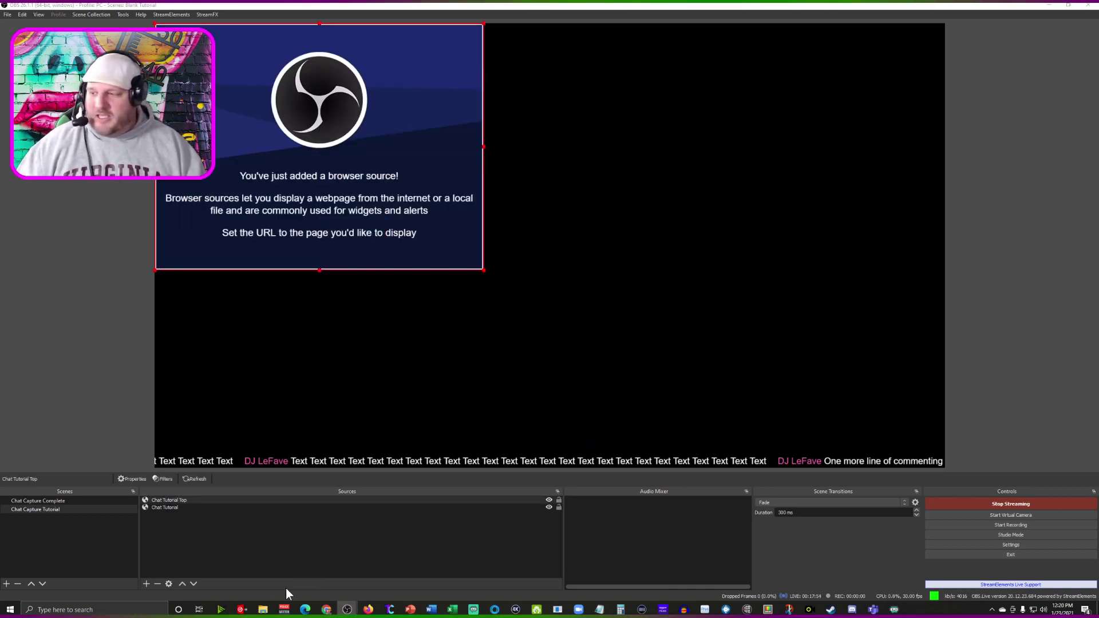
# Copy the Chat Box widget URL from Streamlabs and use it in OBS for the Chat Tutorial Top source, sized to the full canvas
pyautogui.moveTo(325, 602)
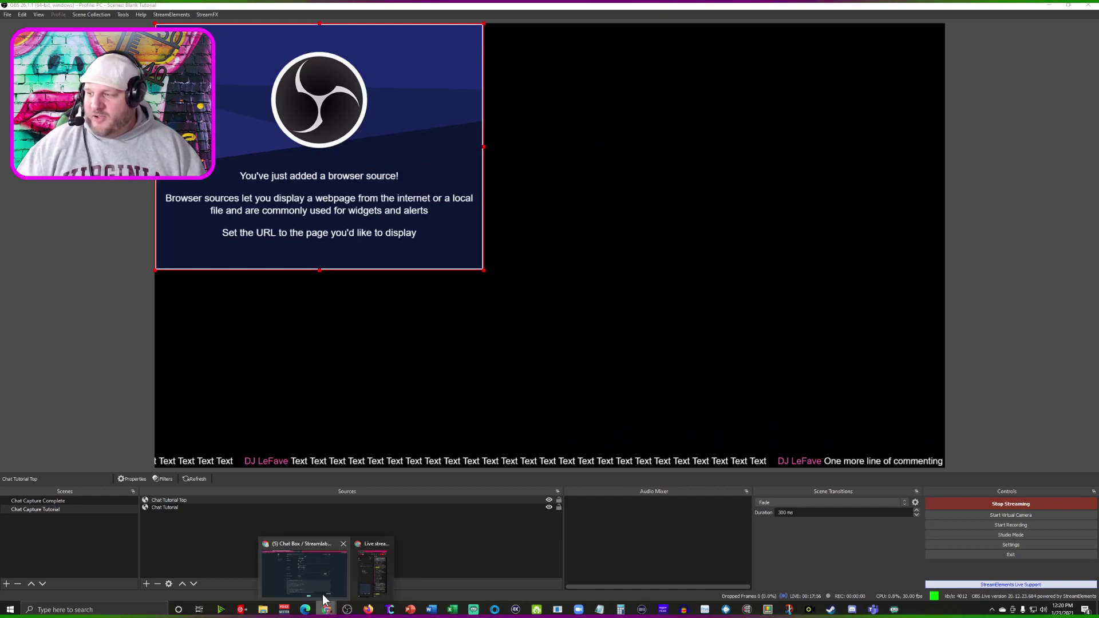
pyautogui.click(309, 573)
pyautogui.scroll(7, 838, 172)
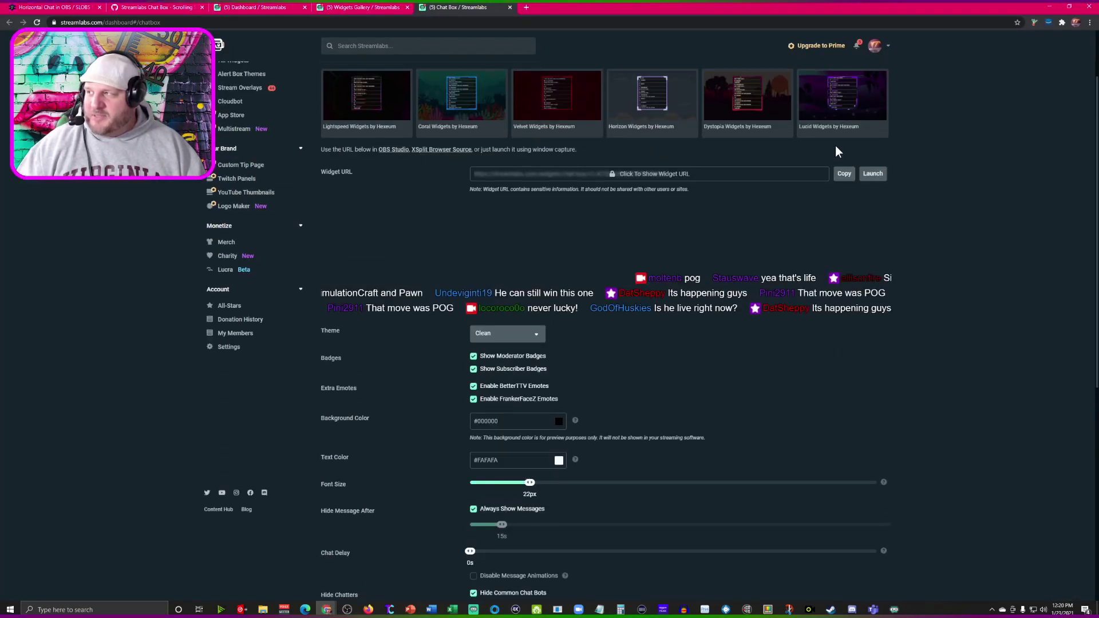
pyautogui.click(845, 173)
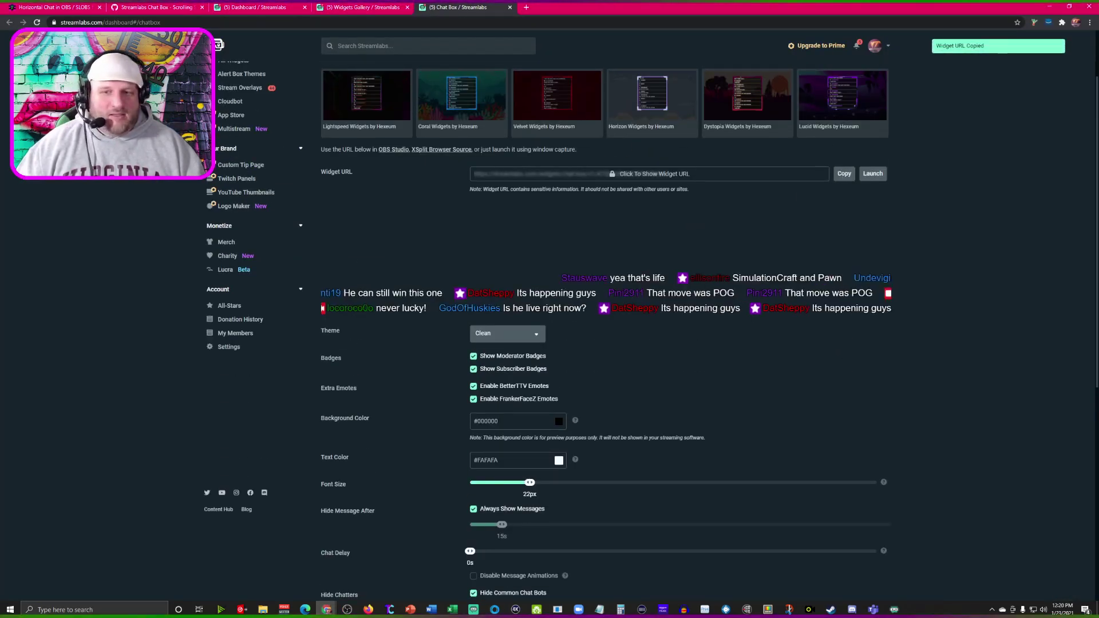
pyautogui.hotkey('alt', 'Tab')
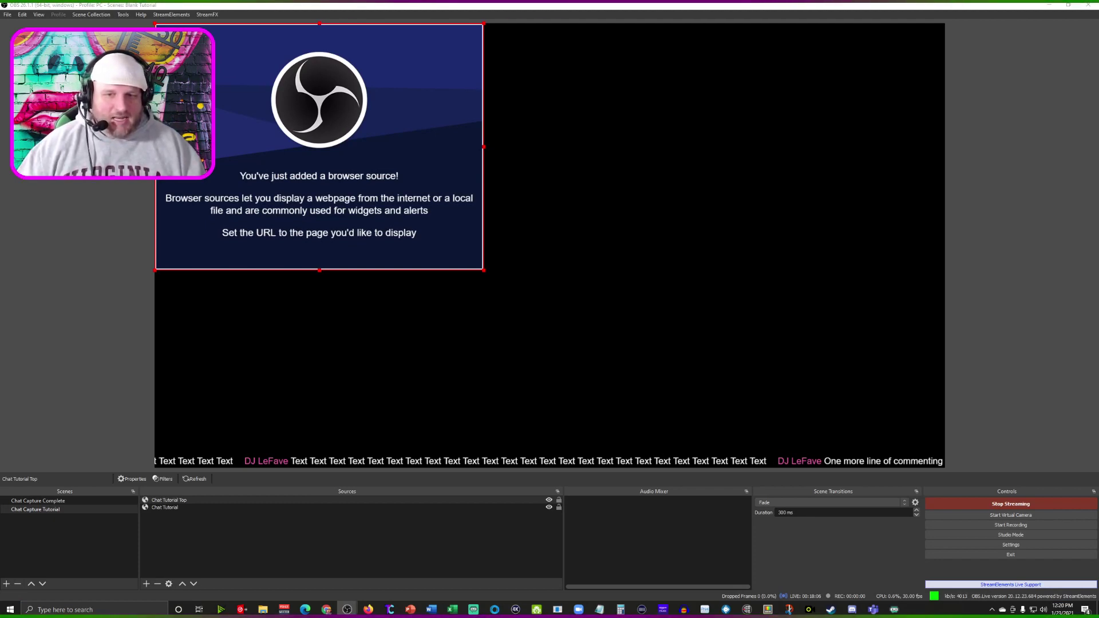
pyautogui.press('Return')
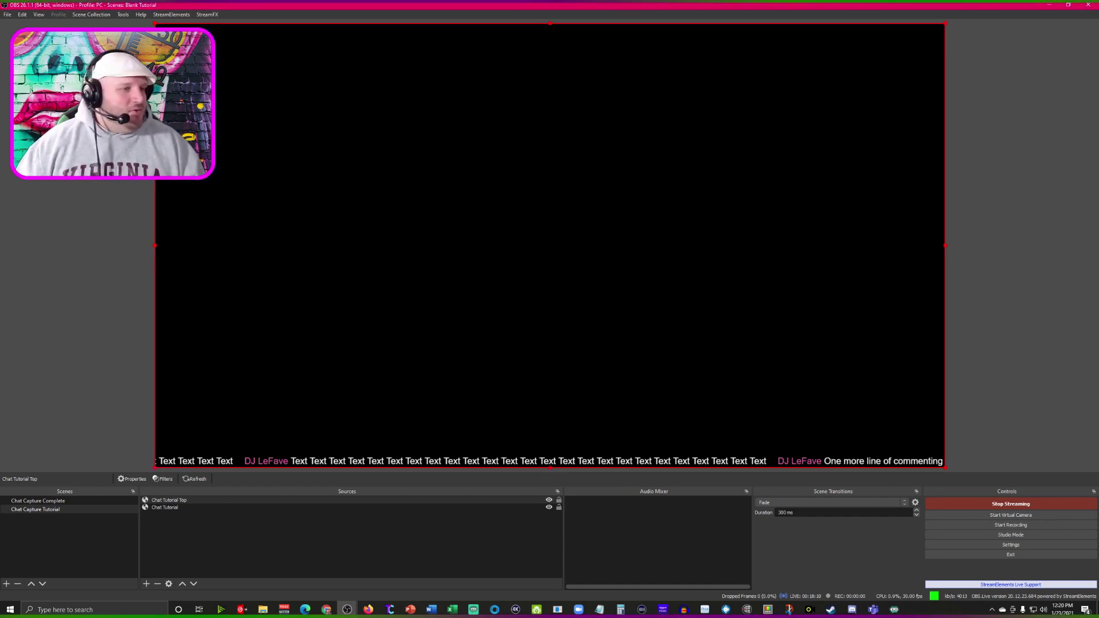
# Test the Chat Tutorial Top source by sending more live chat messages until a second chat line appears
pyautogui.hotkey('alt', 'Tab')
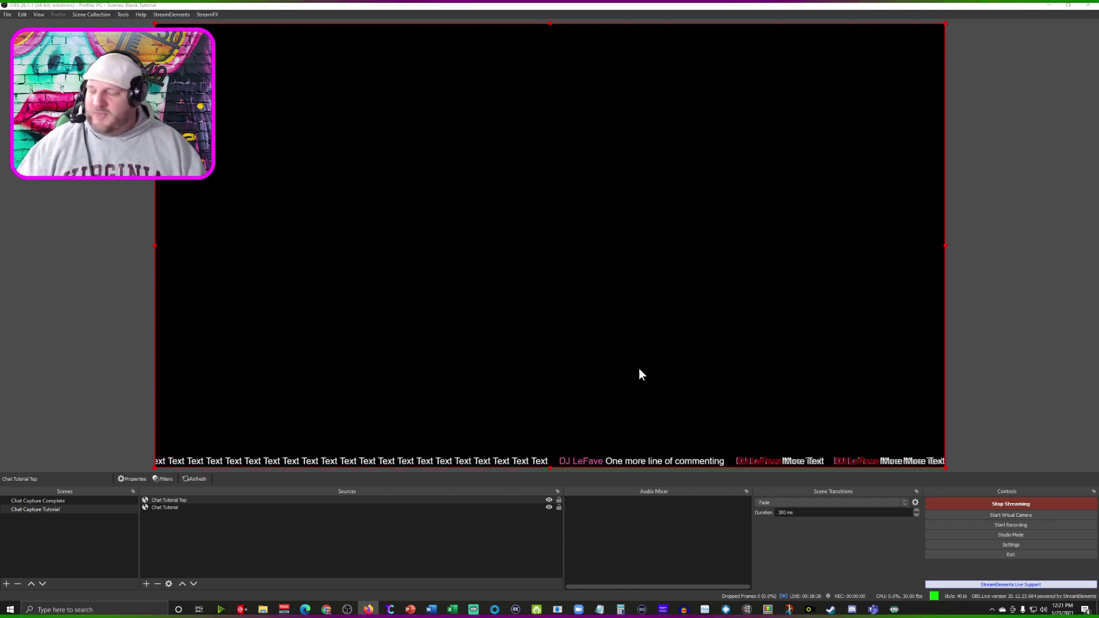
pyautogui.click(218, 503)
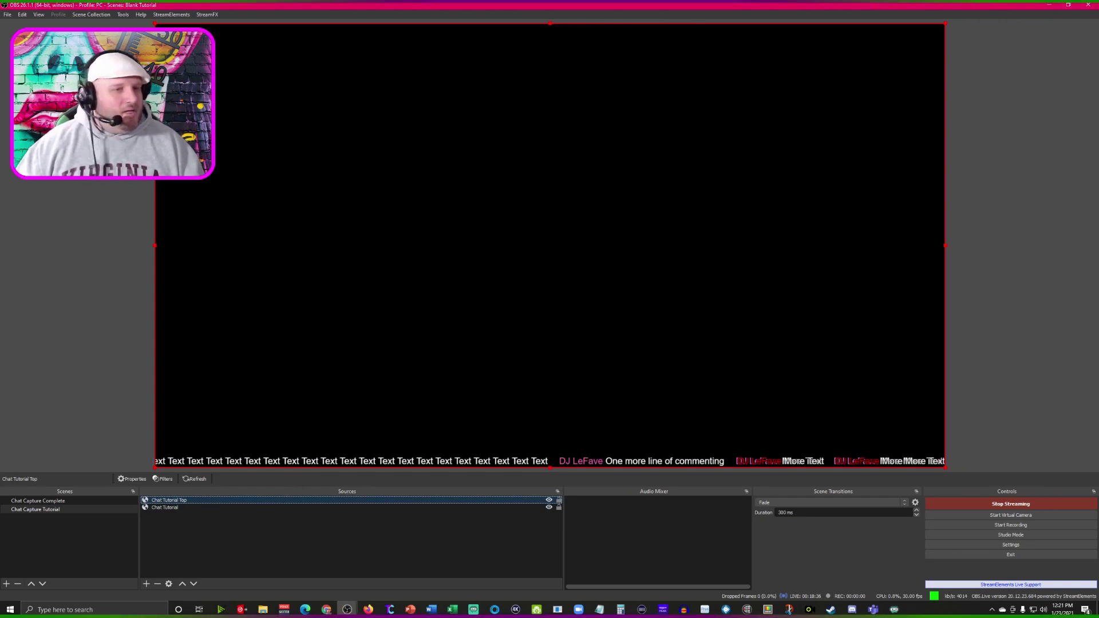
pyautogui.hotkey('alt', 'Tab')
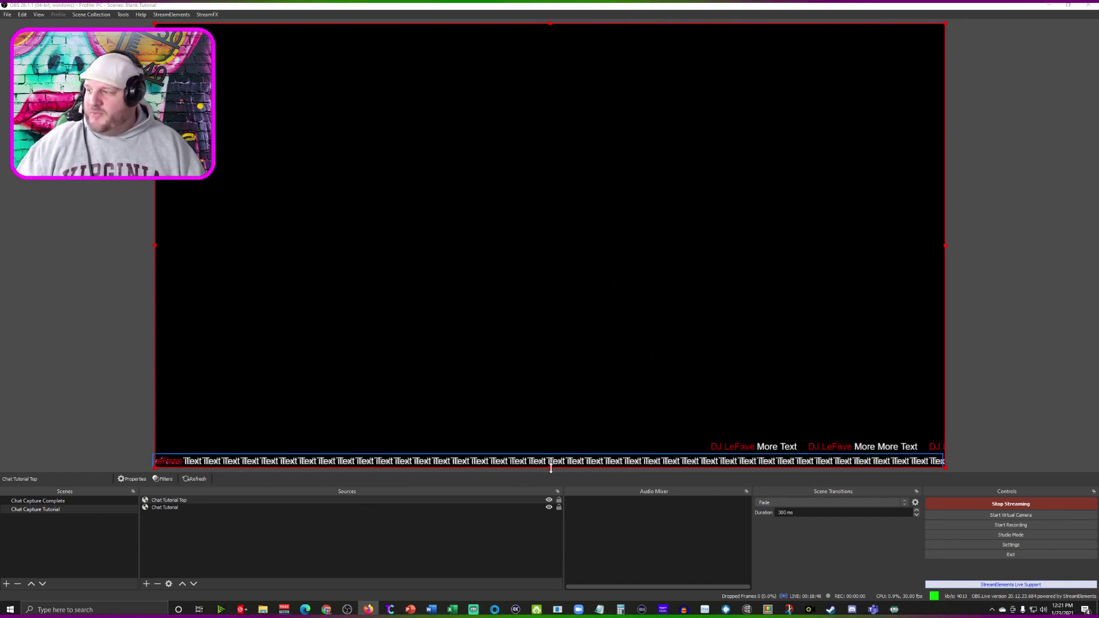
# Crop the Chat Tutorial Top source from its lower edge to cut off its lowest chat line
pyautogui.click(181, 500)
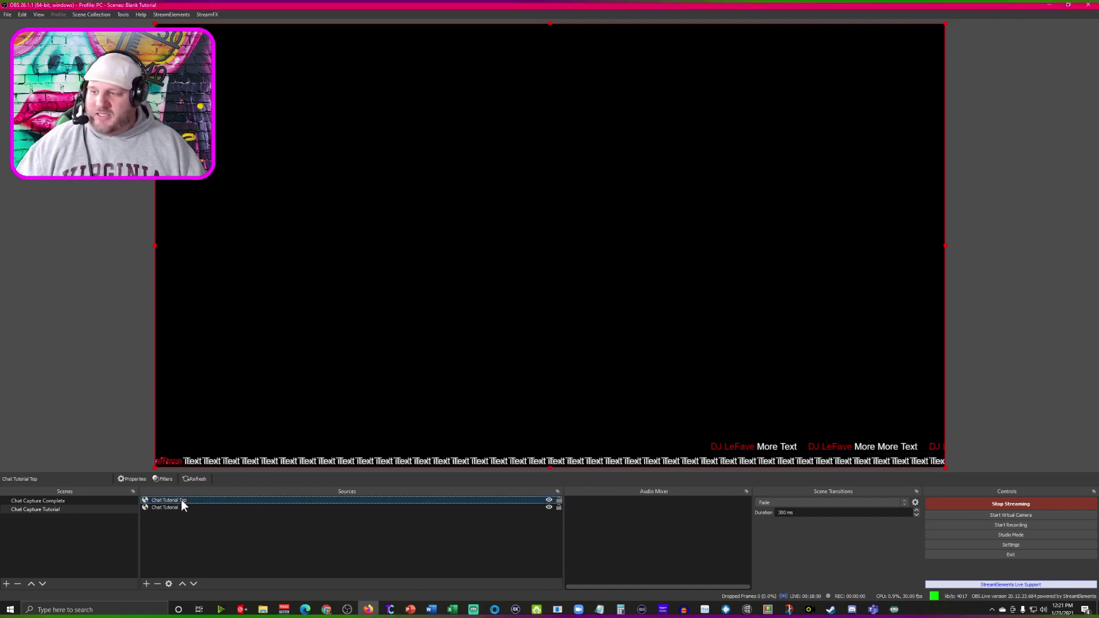
pyautogui.click(548, 472)
pyautogui.moveTo(549, 465); pyautogui.dragTo(546, 457)
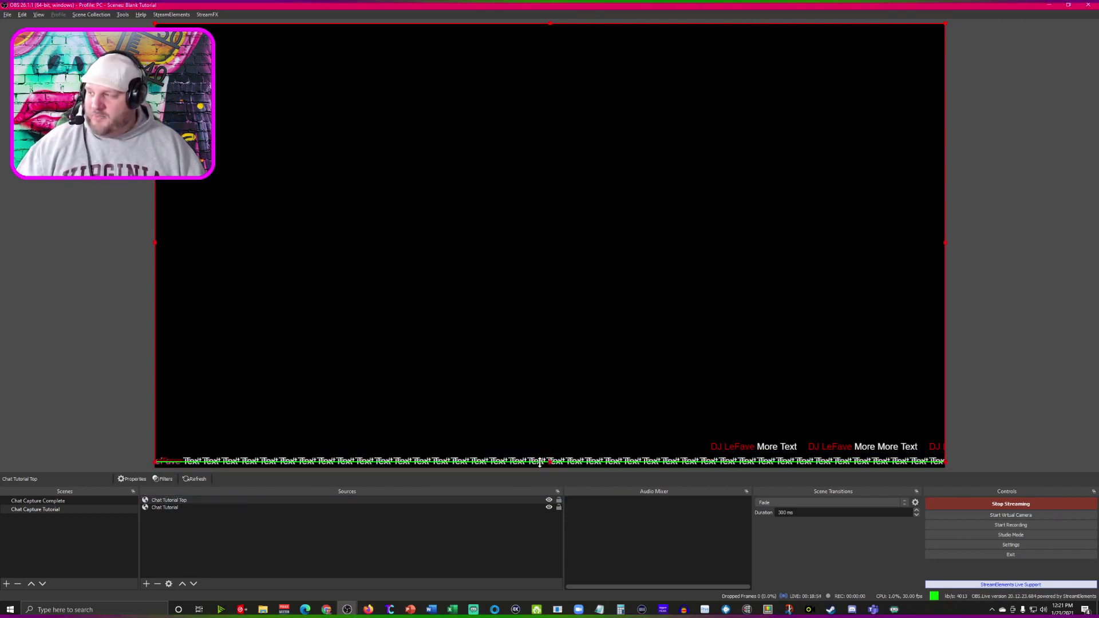
pyautogui.click(535, 453)
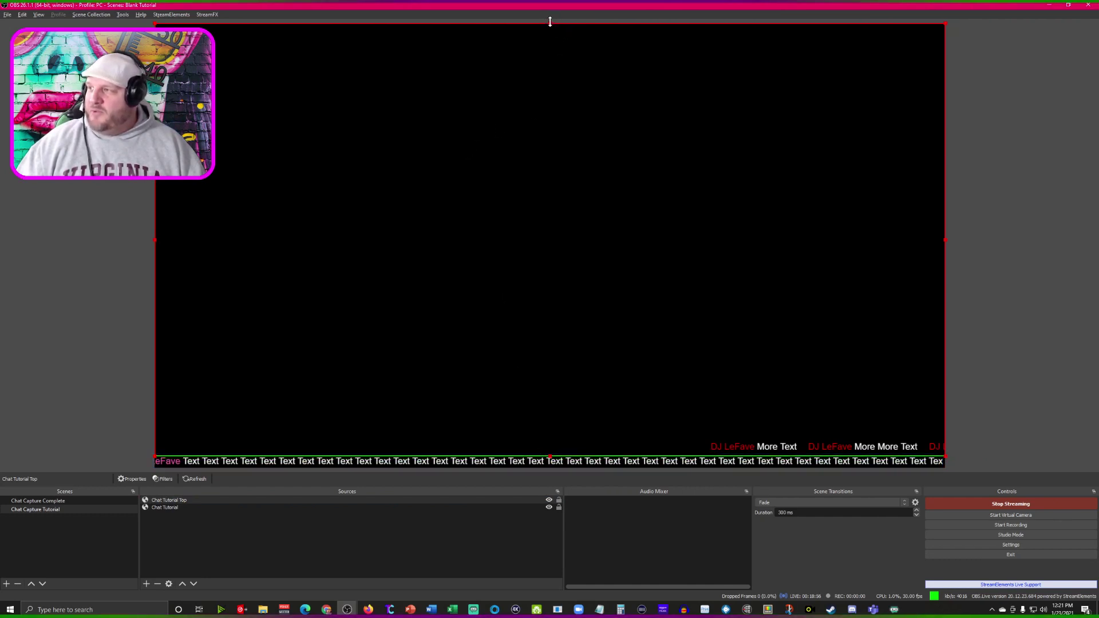
# Crop Chat Tutorial Top from above to a single chat line, move it to the canvas's upper edge and nudge it slightly left
pyautogui.click(567, 185)
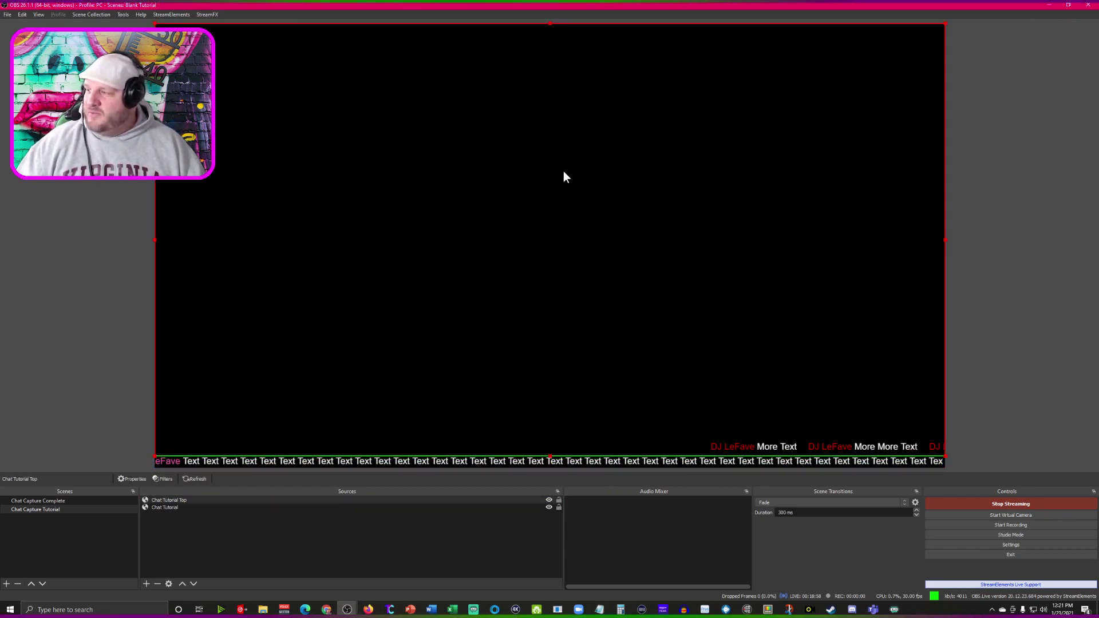
pyautogui.moveTo(548, 24); pyautogui.dragTo(570, 27)
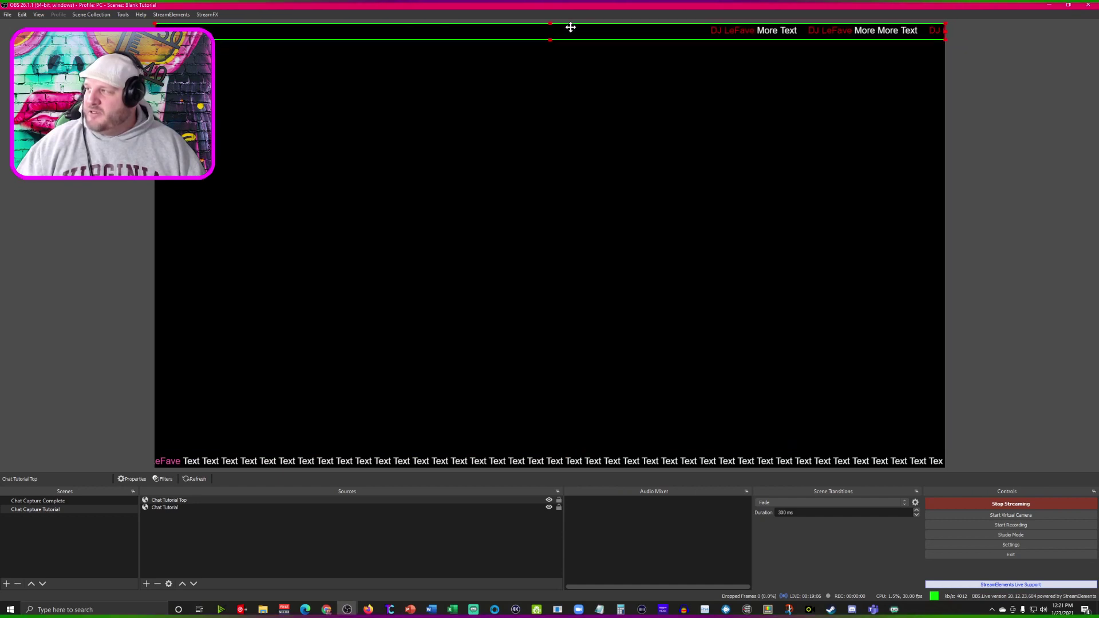
pyautogui.press('Left')
pyautogui.press('Left')
pyautogui.press('Left')
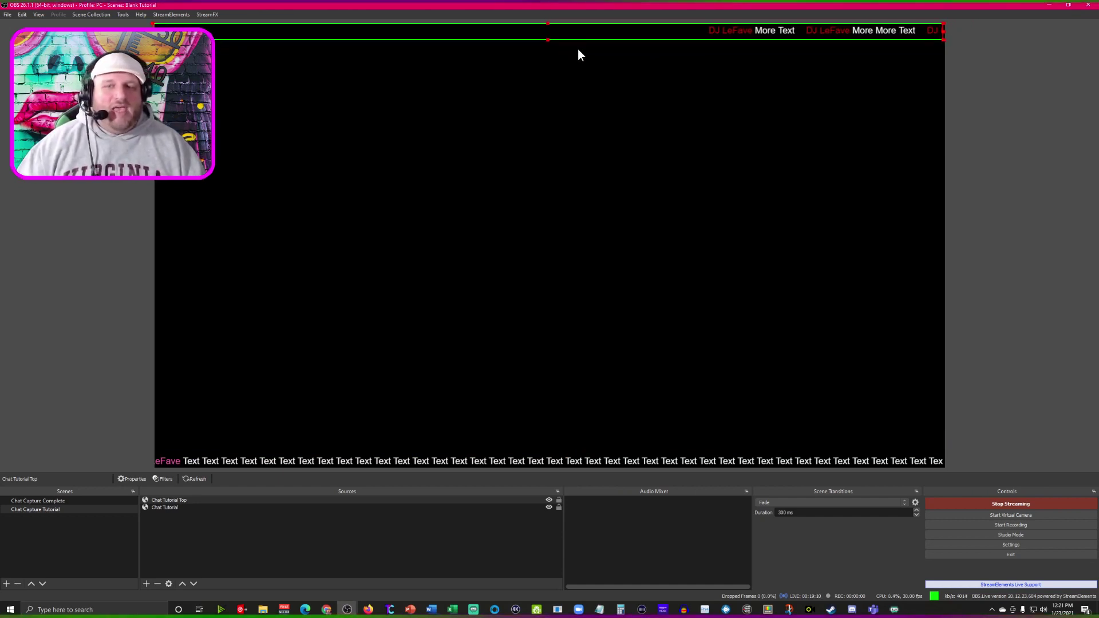
# Deselect the source and test both chat lines with further live chat messages
pyautogui.click(997, 67)
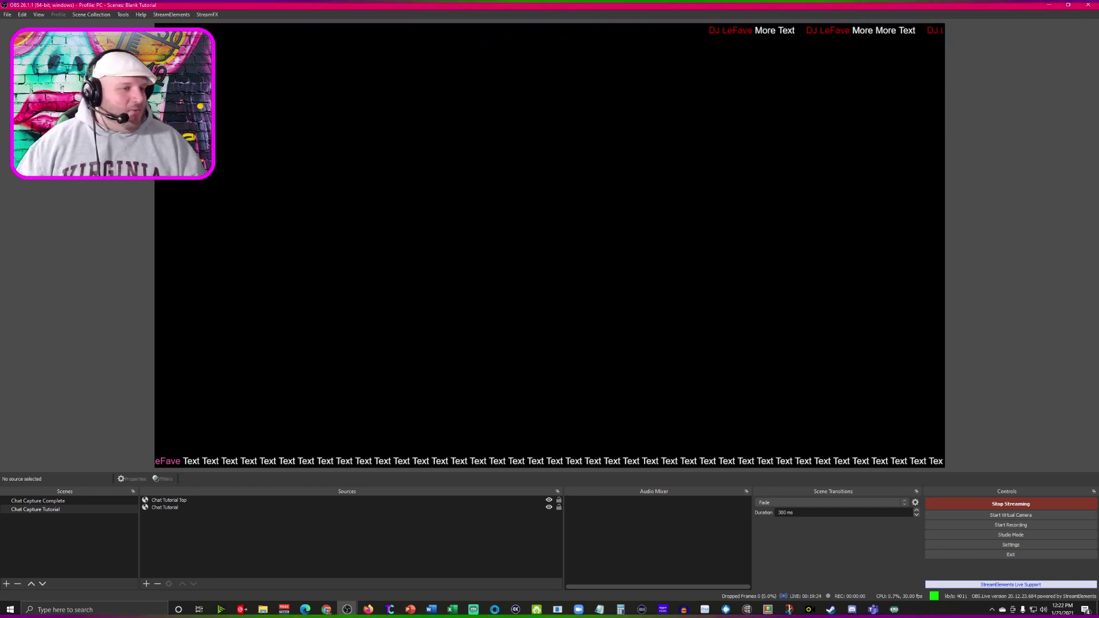
pyautogui.hotkey('alt', 'Tab')
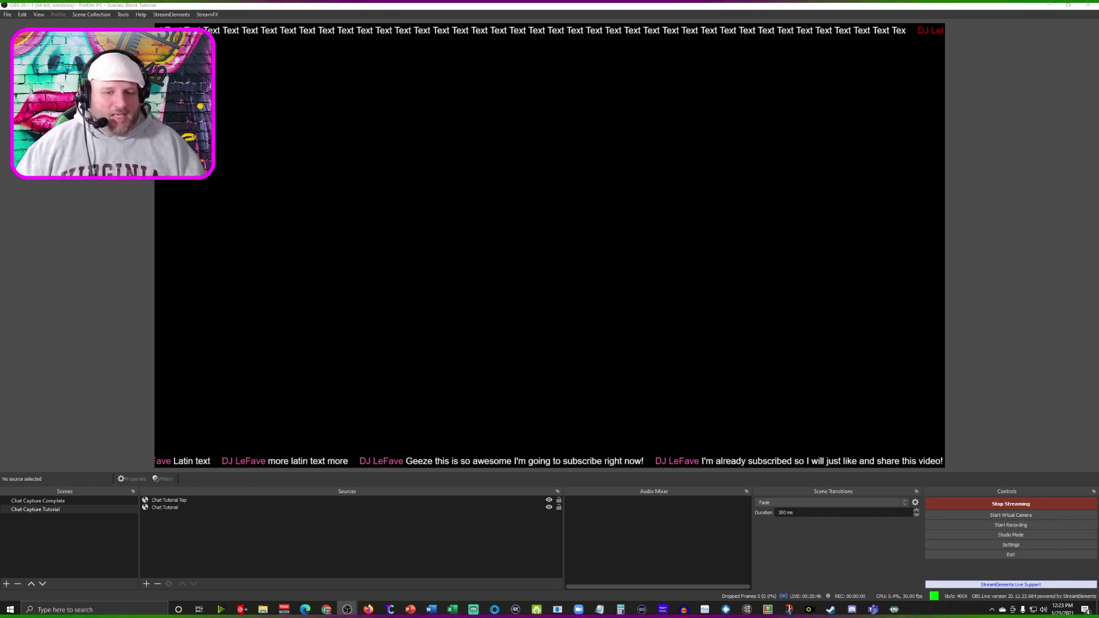
# Add a new scene named Gradient Source
pyautogui.click(6, 584)
pyautogui.write('Gradien')
pyautogui.write('t Source')
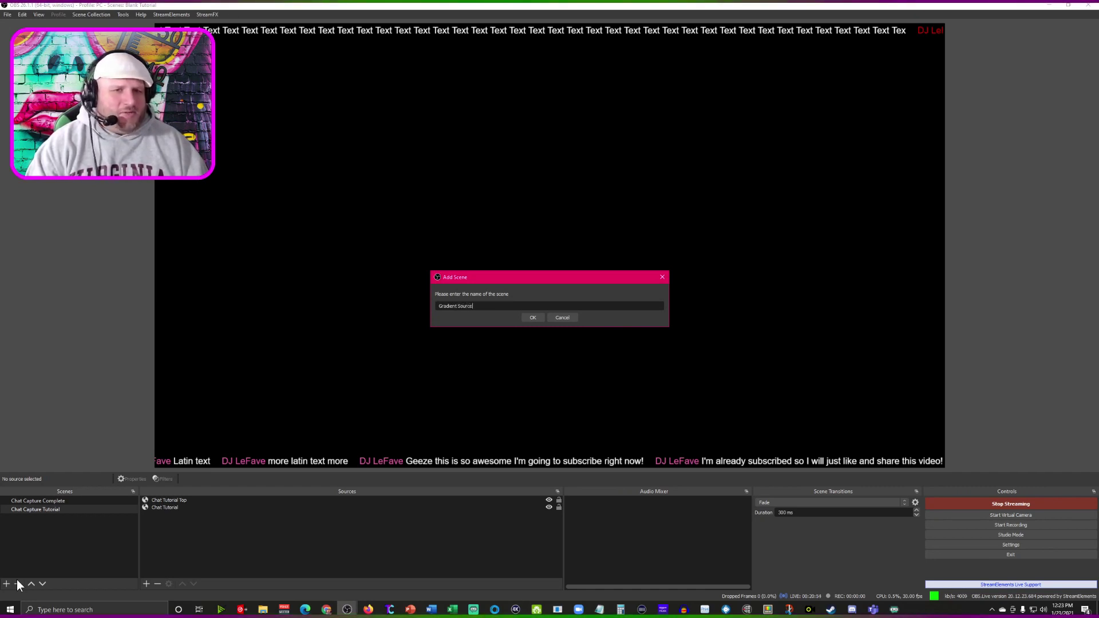
pyautogui.press('Return')
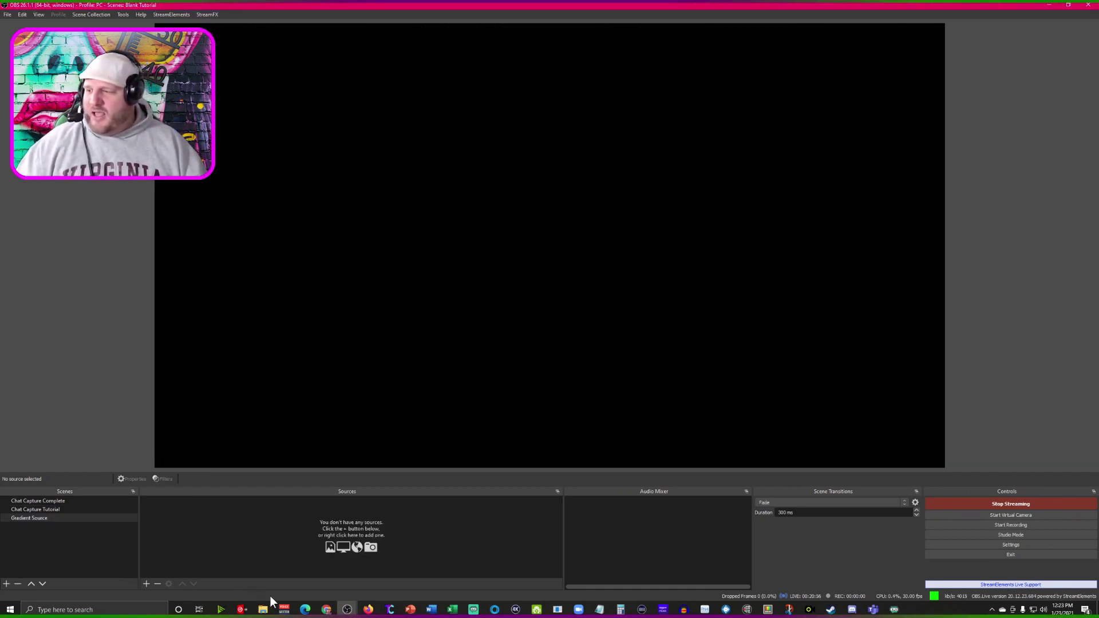
# Switch to the browser and review the horizontal chat article's quick-start download section and reference OBS transform settings
pyautogui.click(326, 609)
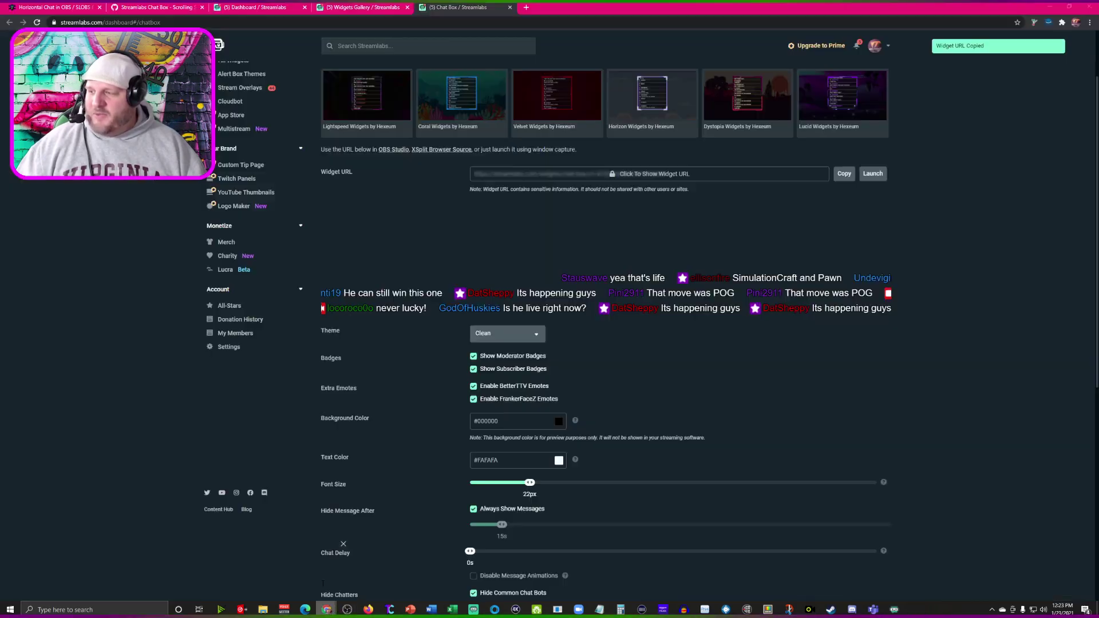
pyautogui.click(303, 569)
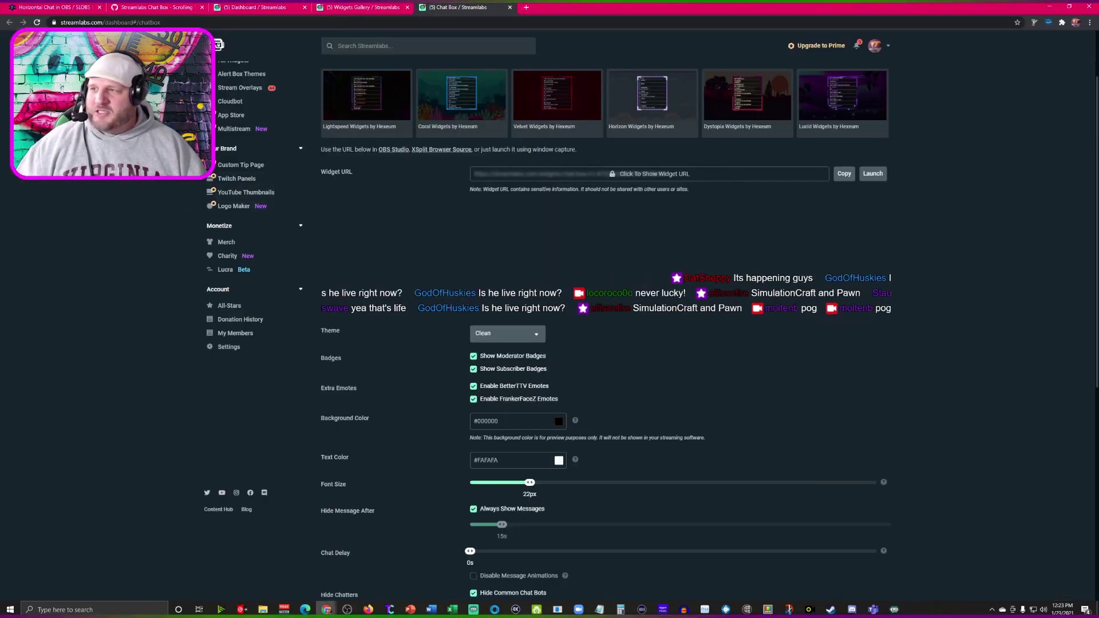
pyautogui.click(80, 9)
pyautogui.click(215, 298)
pyautogui.scroll(20, 253, 189)
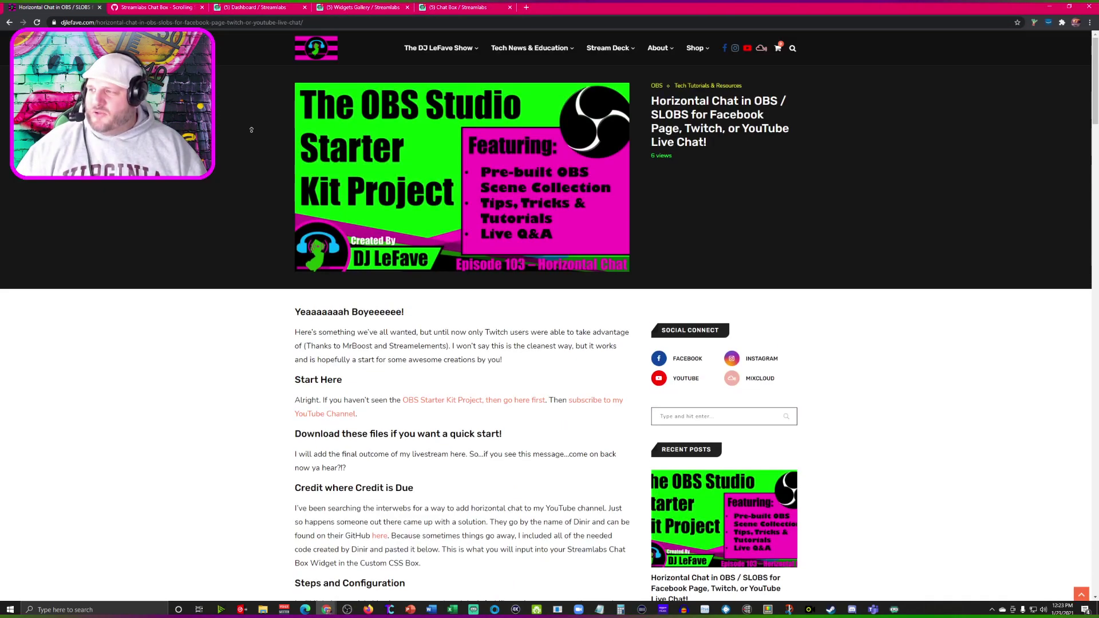
pyautogui.scroll(-3, 282, 394)
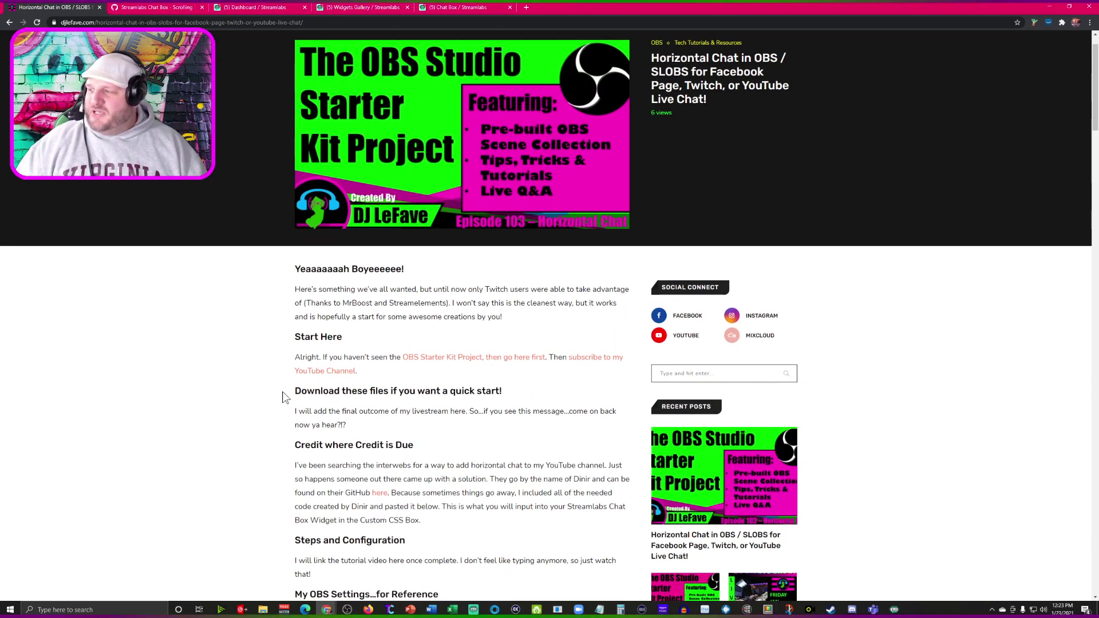
pyautogui.scroll(-12, 291, 391)
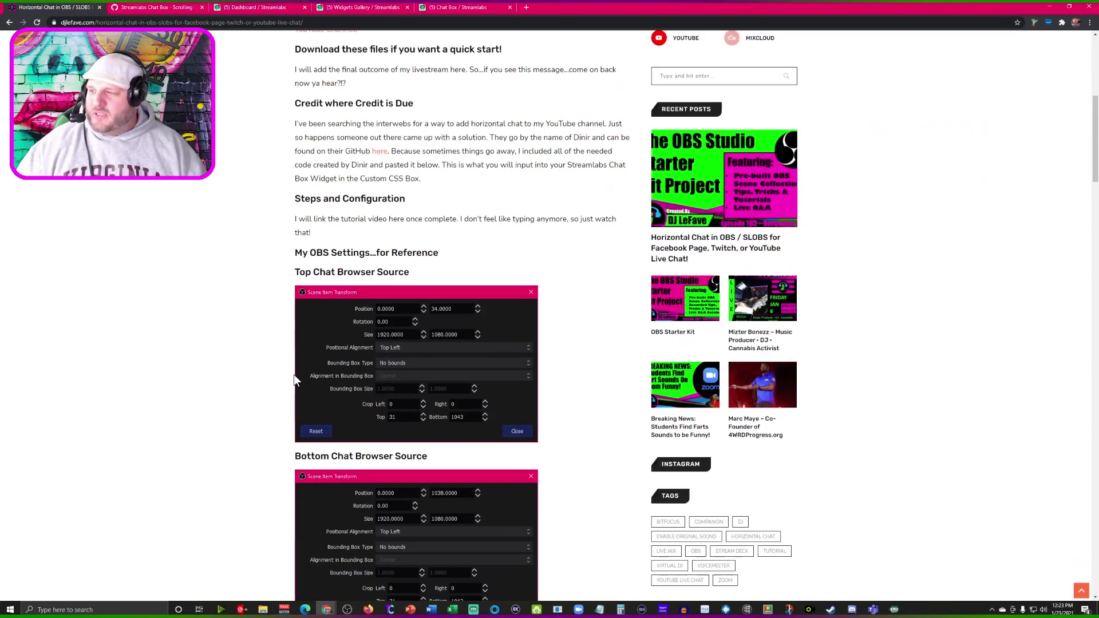
pyautogui.scroll(13, 283, 372)
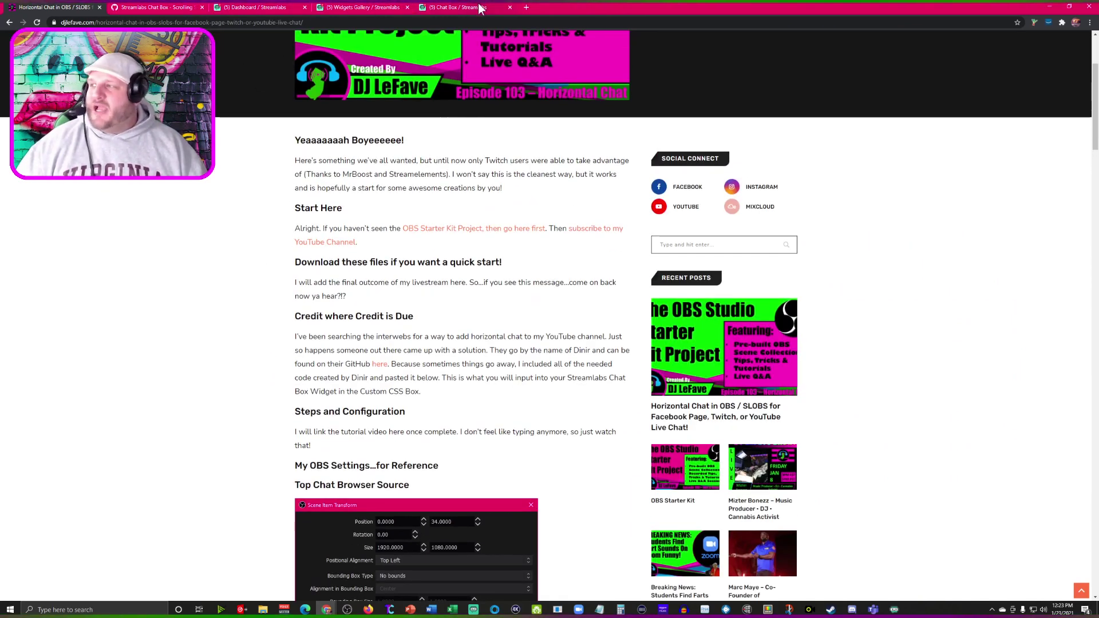
# Search the web for "obs gradient" and open the Gradient Source plugin page on the OBS Forums
pyautogui.click(455, 7)
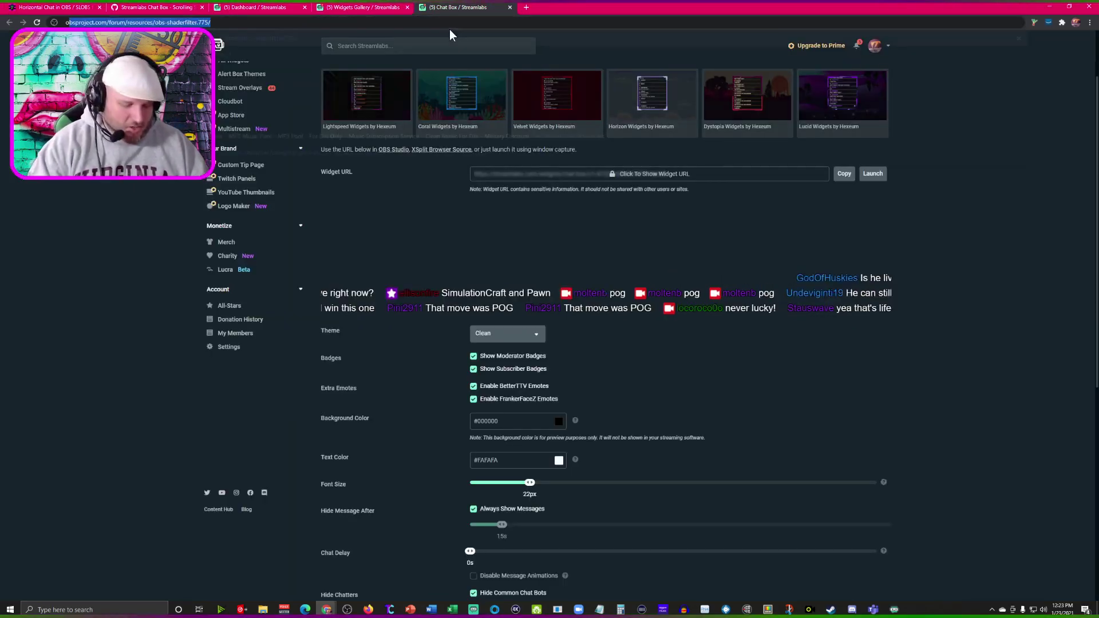
pyautogui.write('obs grad')
pyautogui.press('Return')
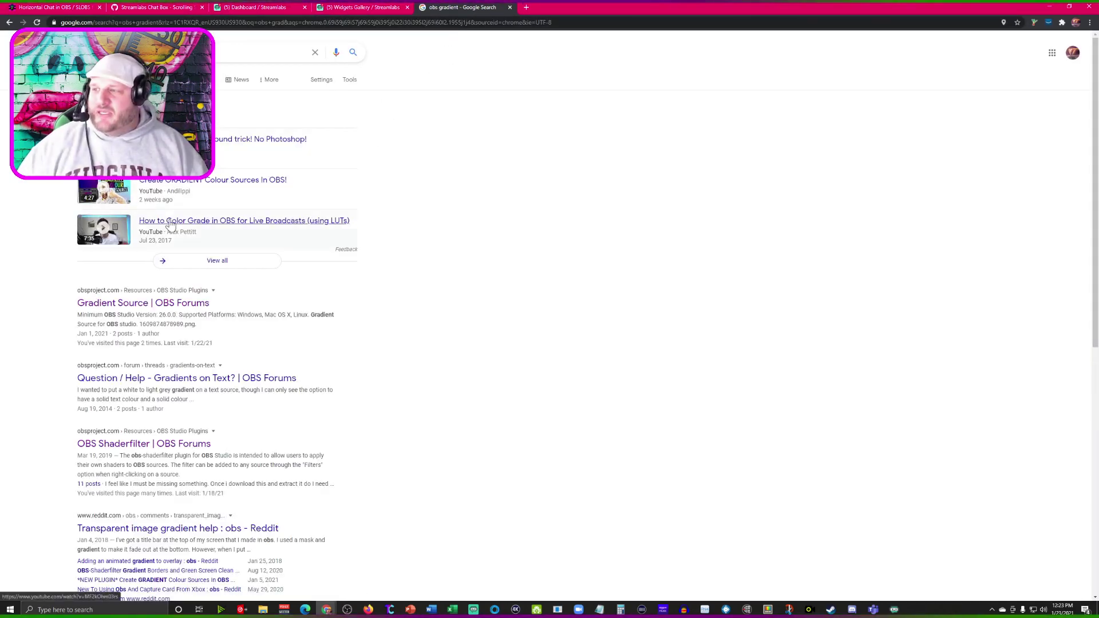
pyautogui.click(150, 304)
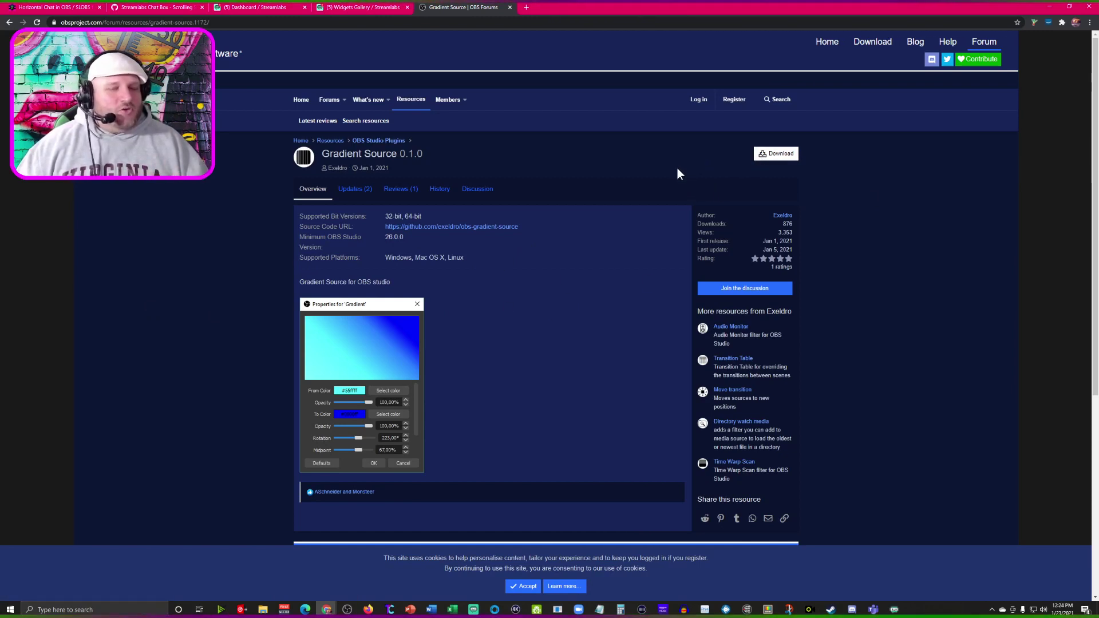
# Switch back to OBS and add a new Gradient source named "Gradient pink/green" to the Gradient Source scene
pyautogui.click(1088, 6)
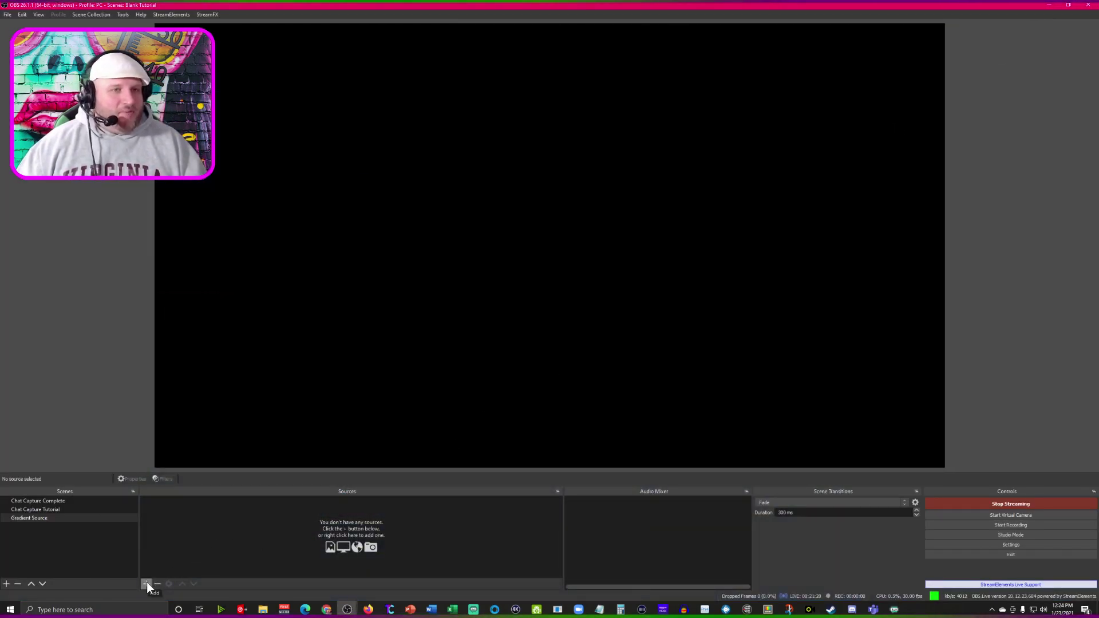
pyautogui.click(146, 583)
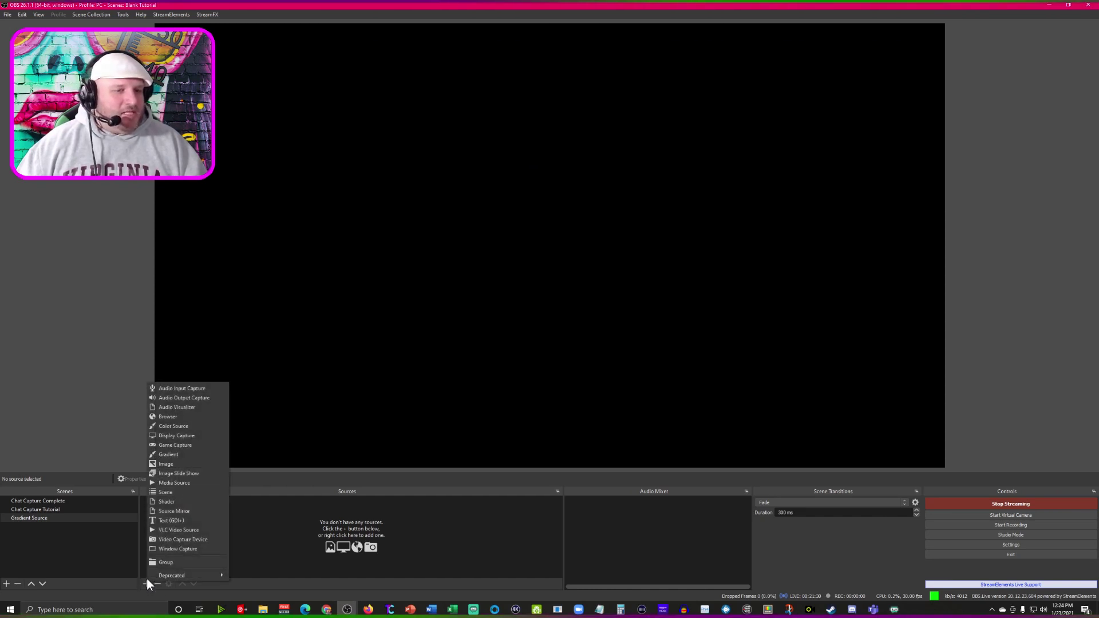
pyautogui.click(175, 457)
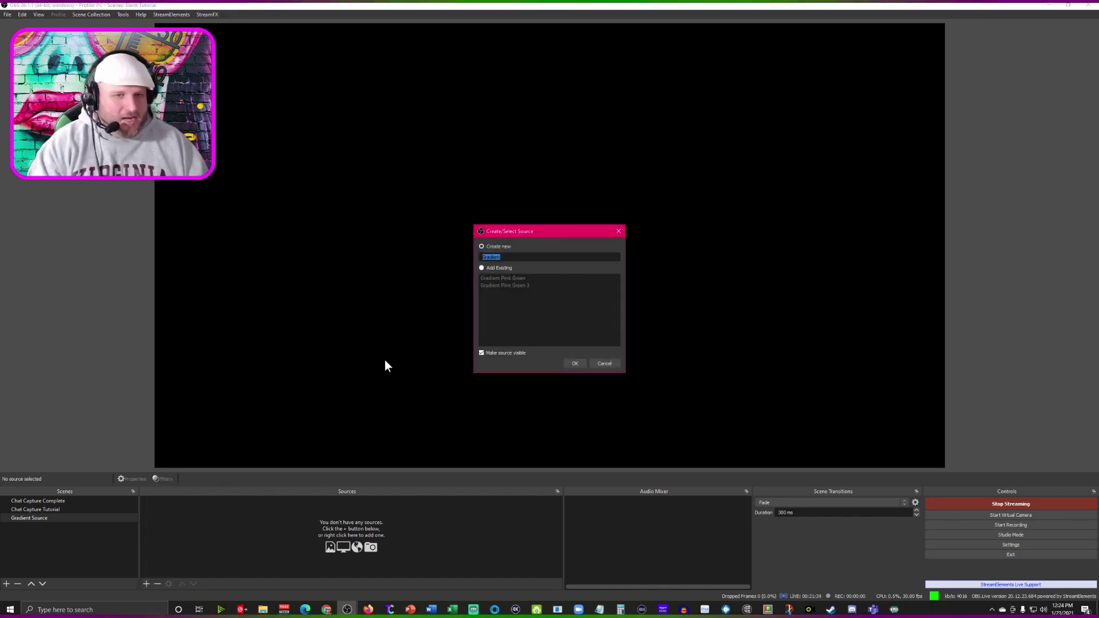
pyautogui.press('End')
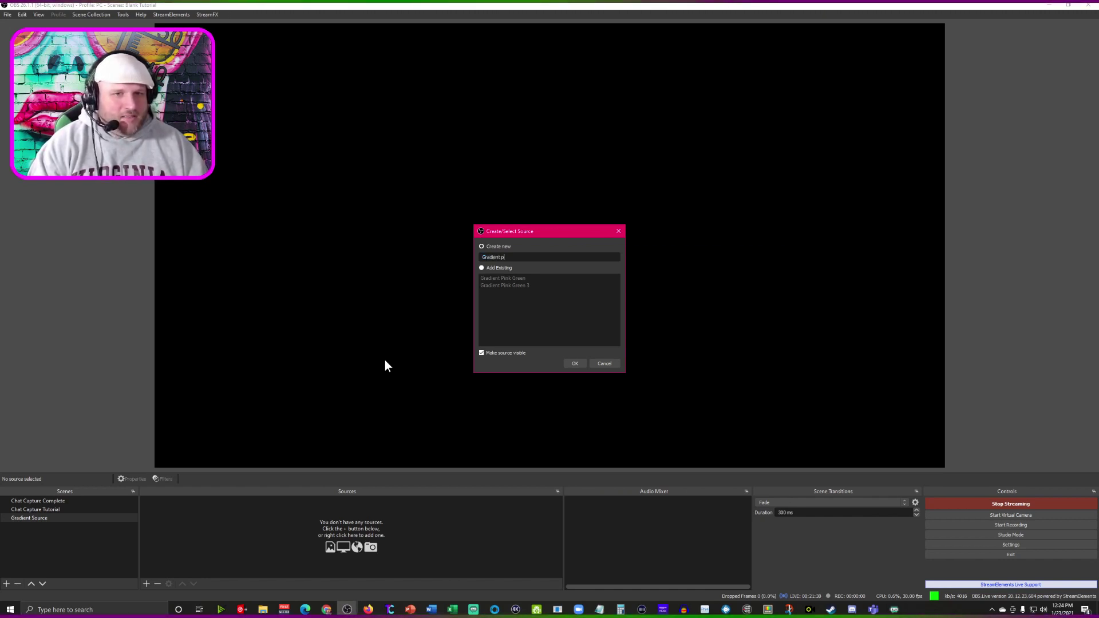
pyautogui.write('pink/green')
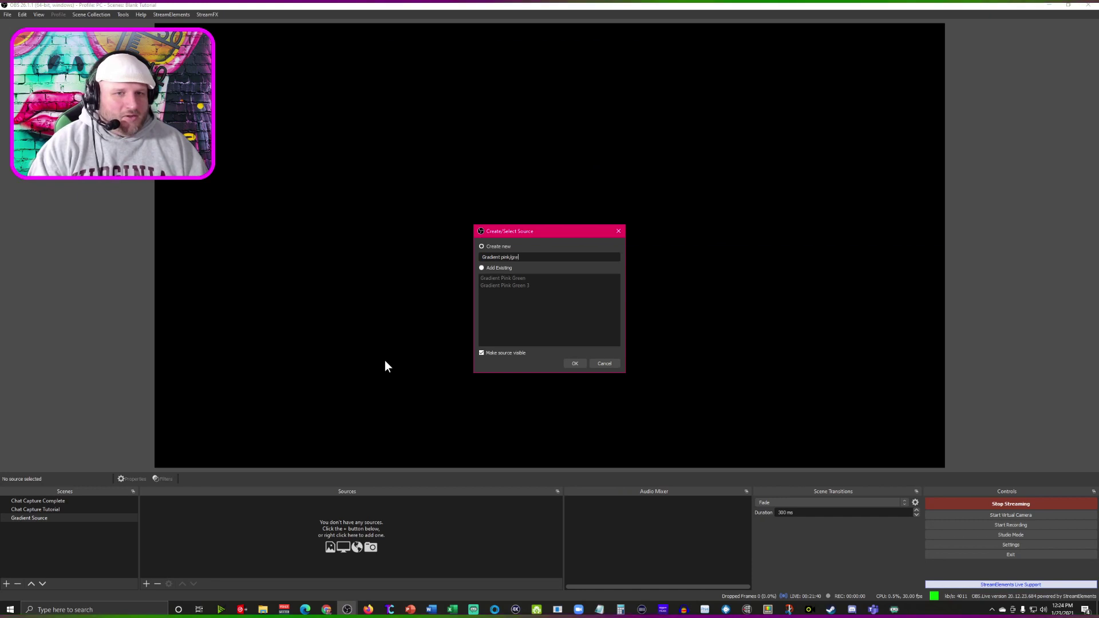
pyautogui.press('Return')
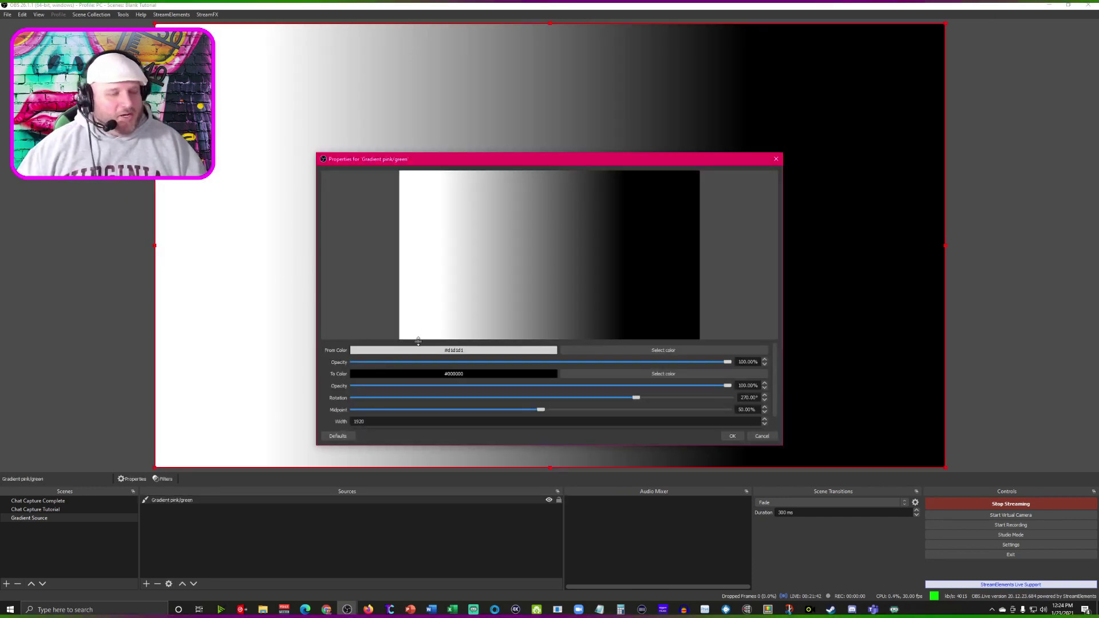
# Set the gradient's From Color to magenta and its To Color to bright green, and accept the properties
pyautogui.click(620, 353)
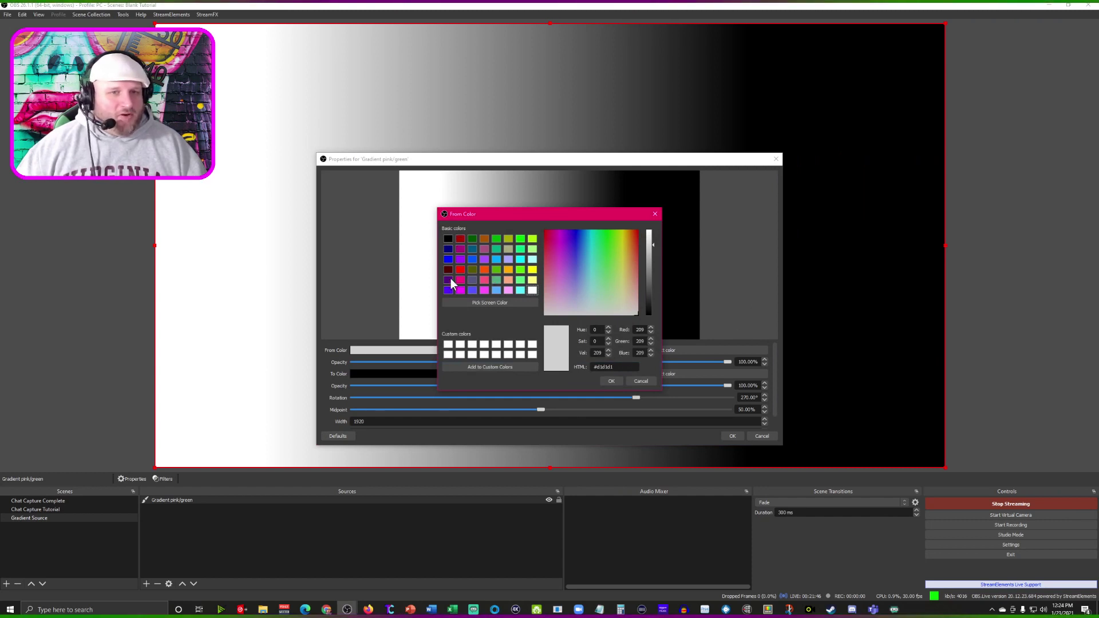
pyautogui.click(460, 290)
pyautogui.click(609, 380)
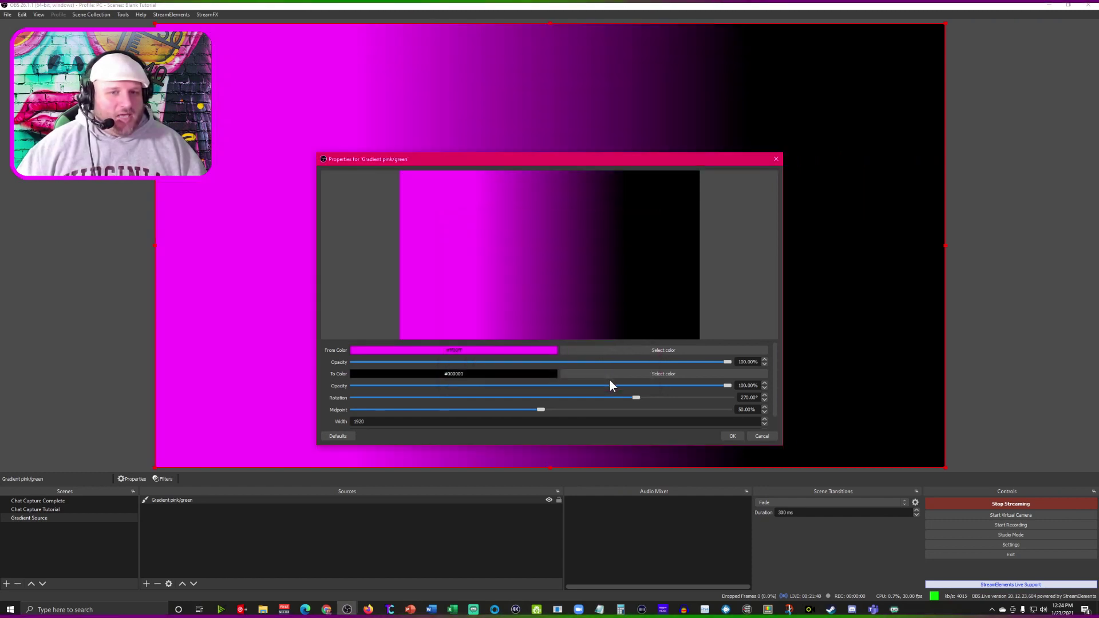
pyautogui.click(616, 376)
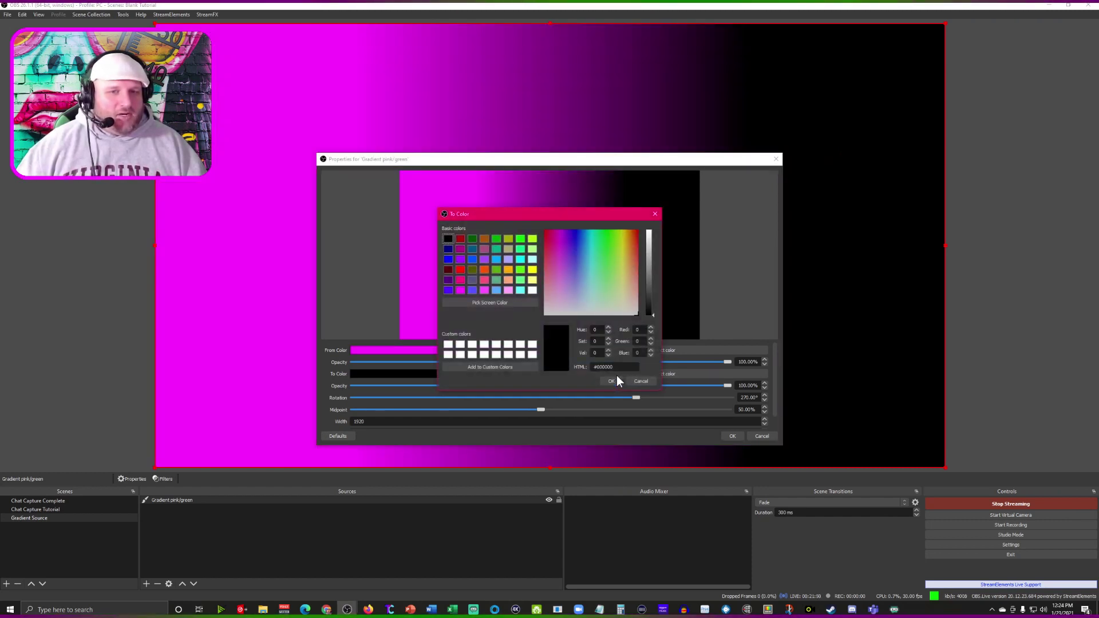
pyautogui.click(521, 280)
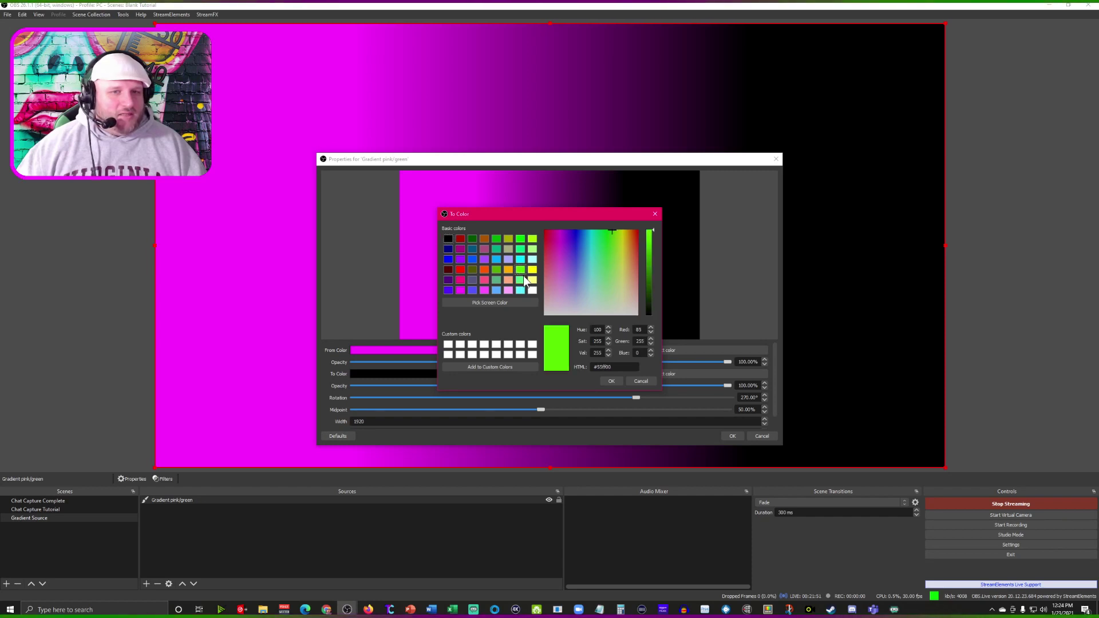
pyautogui.click(610, 381)
pyautogui.click(731, 436)
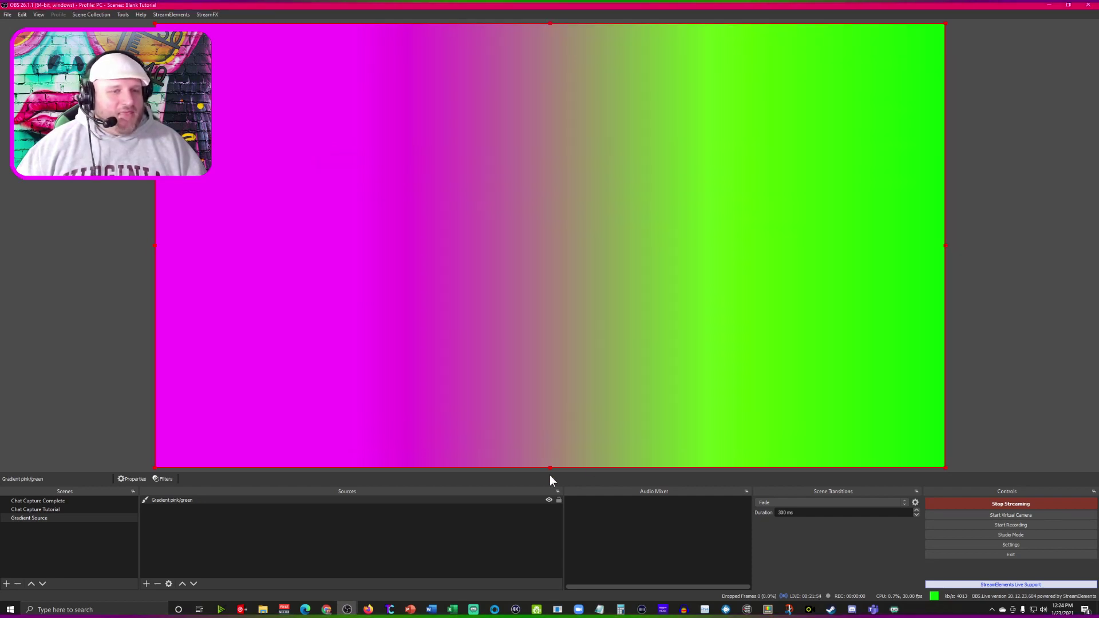
# Edit the transform of the pink/green gradient source to set its size to 960 wide
pyautogui.click(183, 500)
pyautogui.rightClick(183, 498)
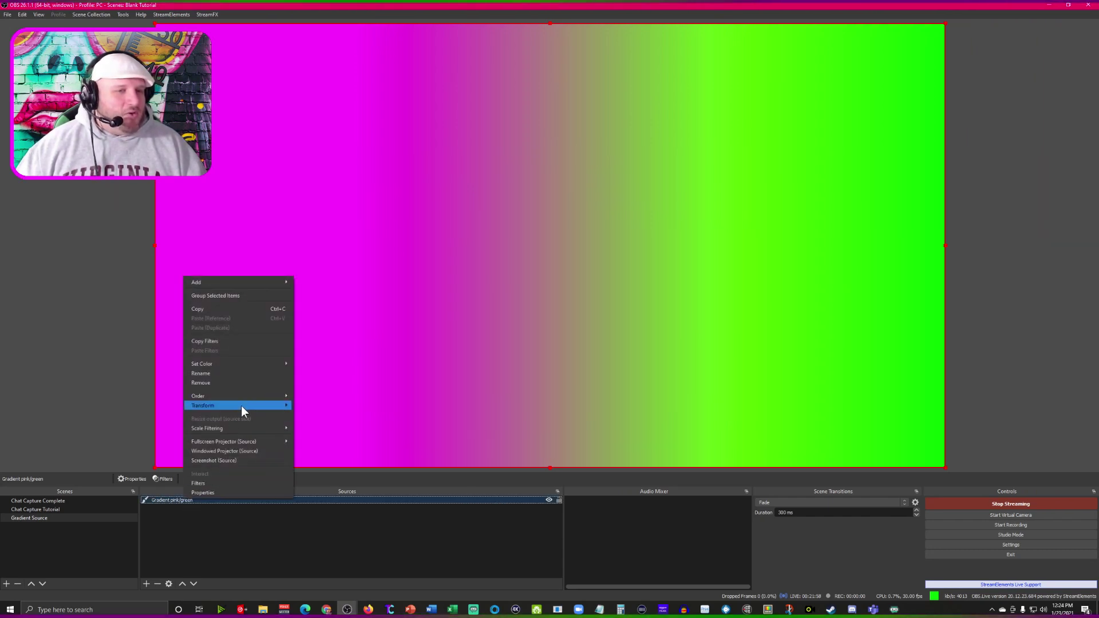
pyautogui.moveTo(241, 406)
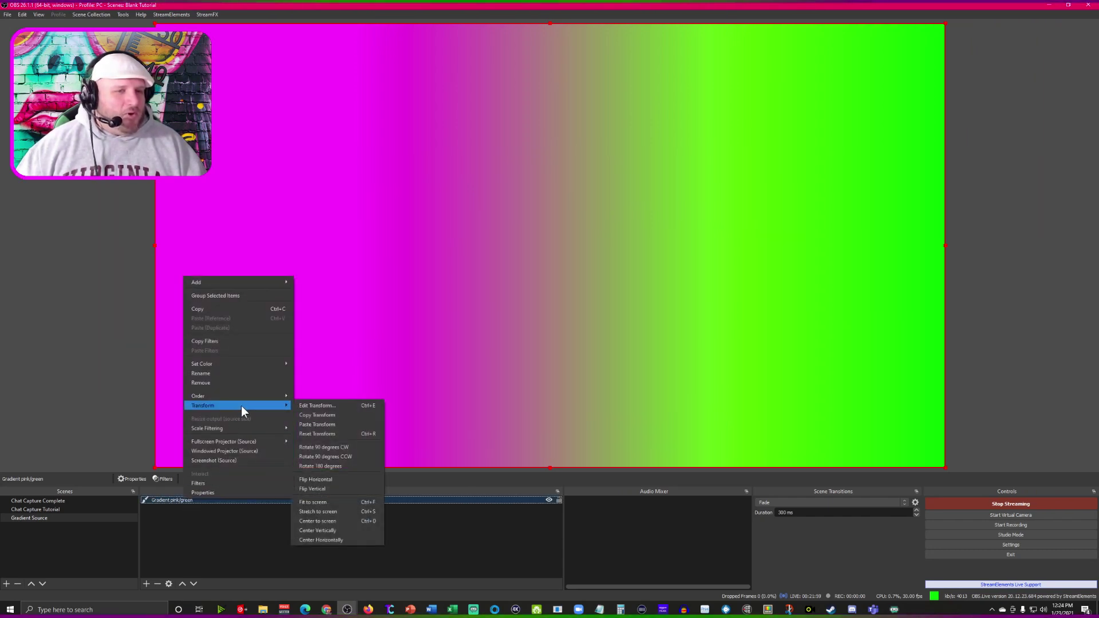
pyautogui.click(314, 405)
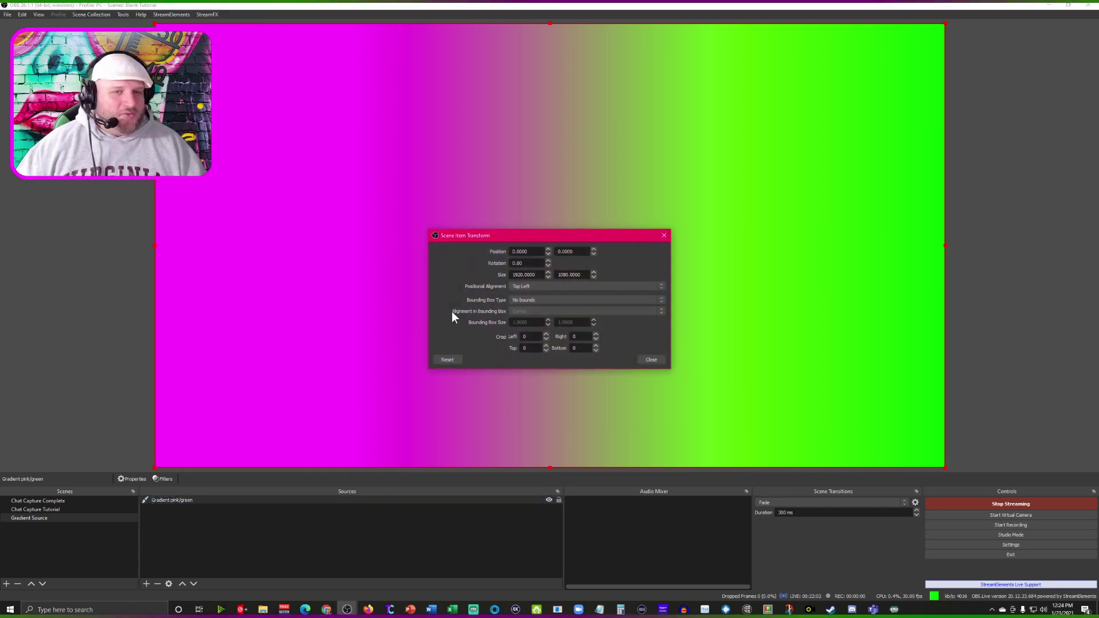
pyautogui.moveTo(536, 274); pyautogui.dragTo(493, 273)
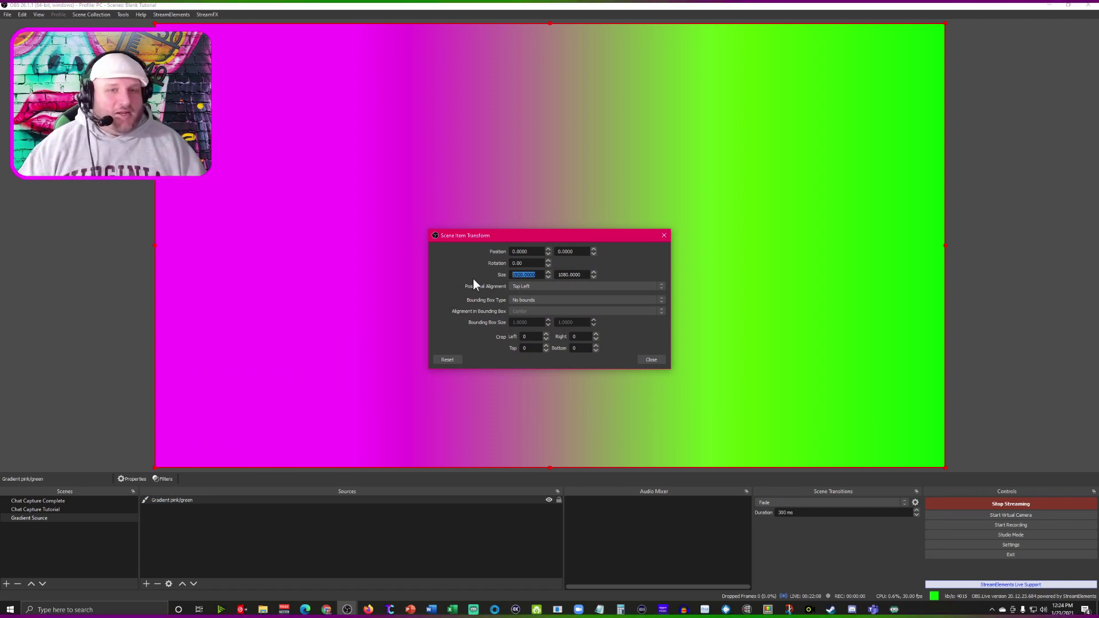
pyautogui.write('960')
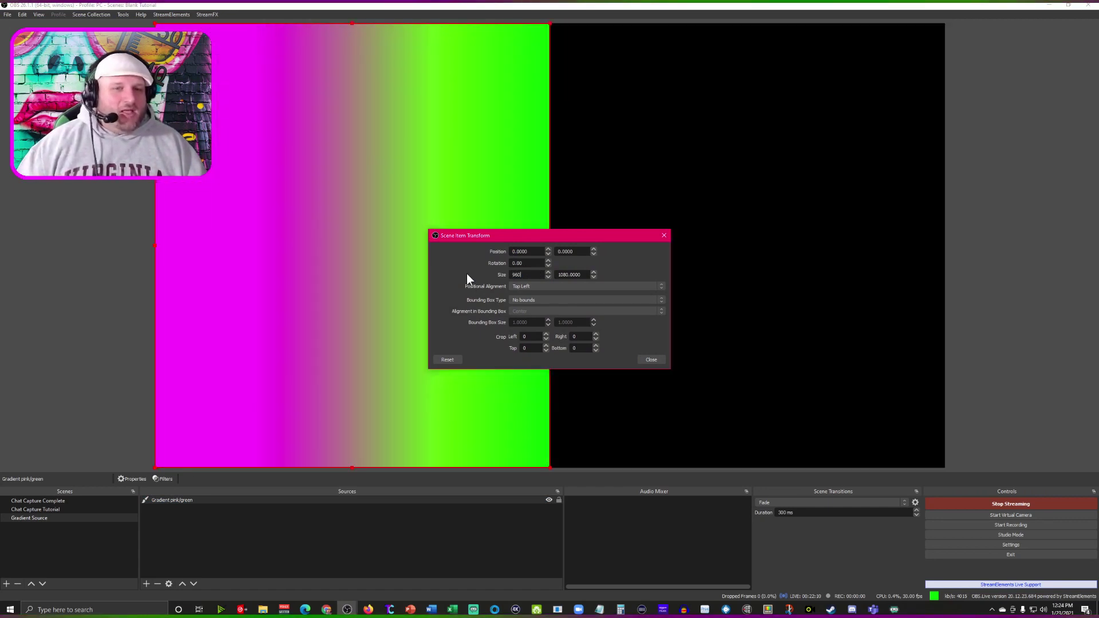
pyautogui.click(654, 360)
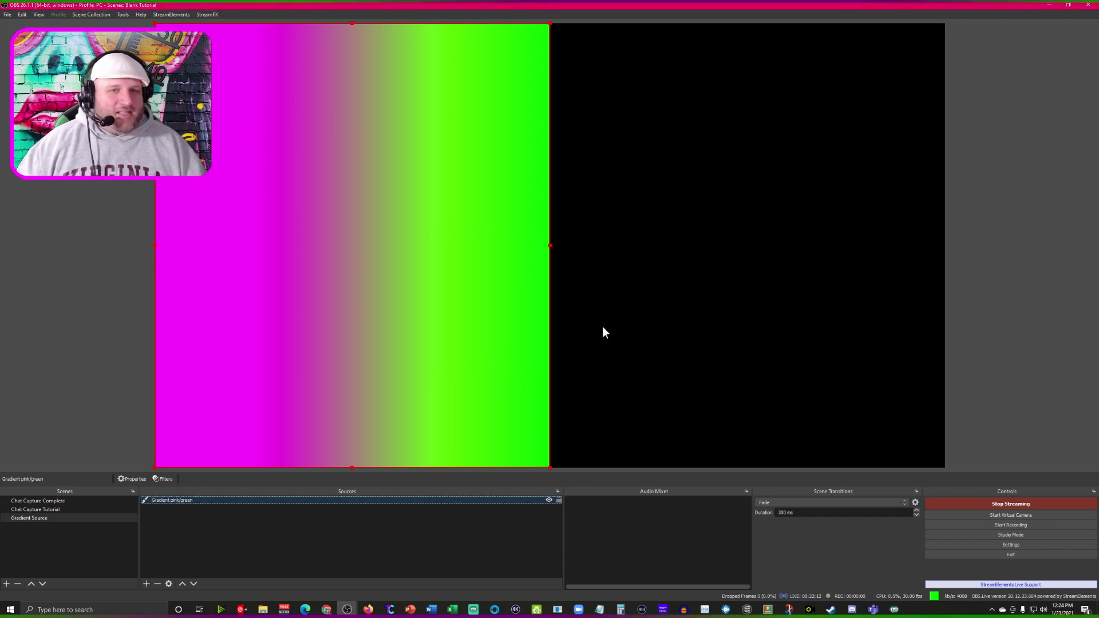
# Copy the pink/green gradient source and paste it as a duplicate in the same scene
pyautogui.rightClick(181, 498)
pyautogui.click(208, 309)
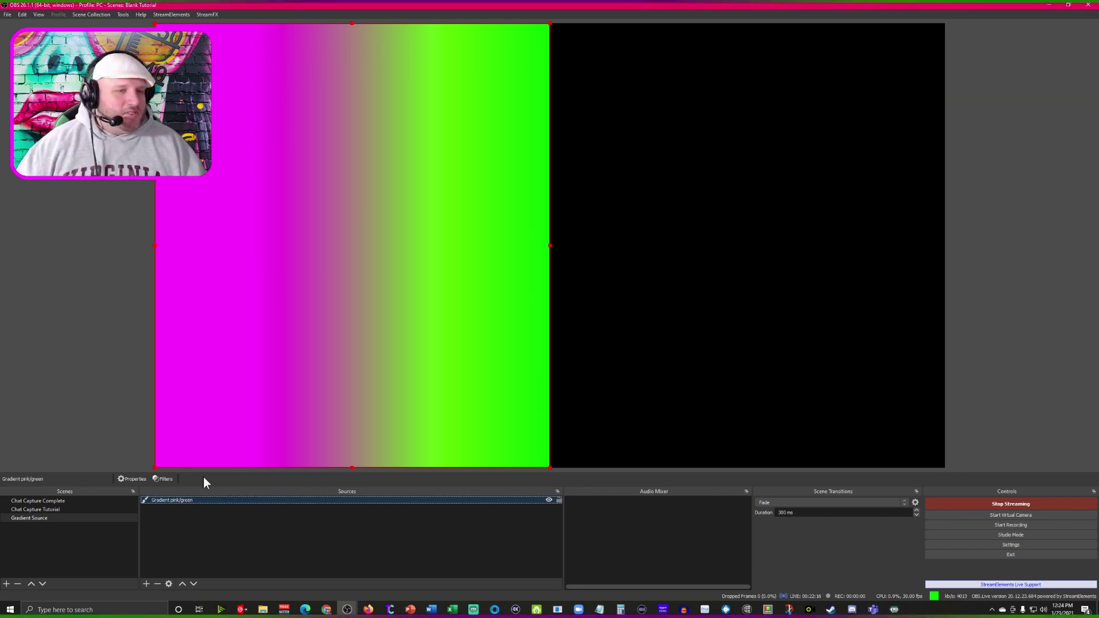
pyautogui.rightClick(208, 519)
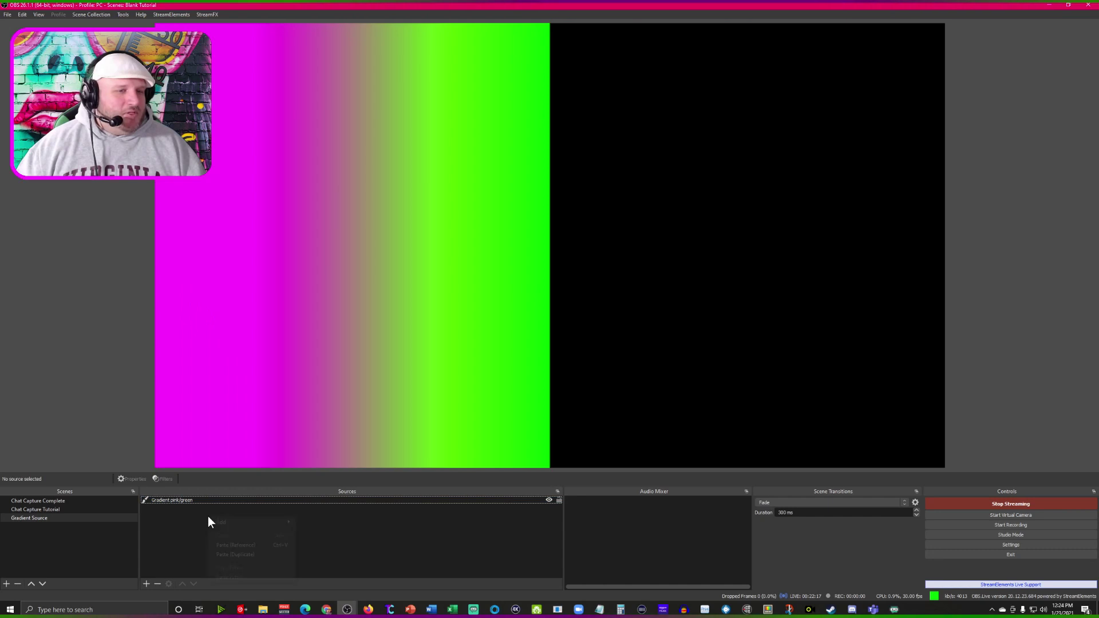
pyautogui.click(218, 553)
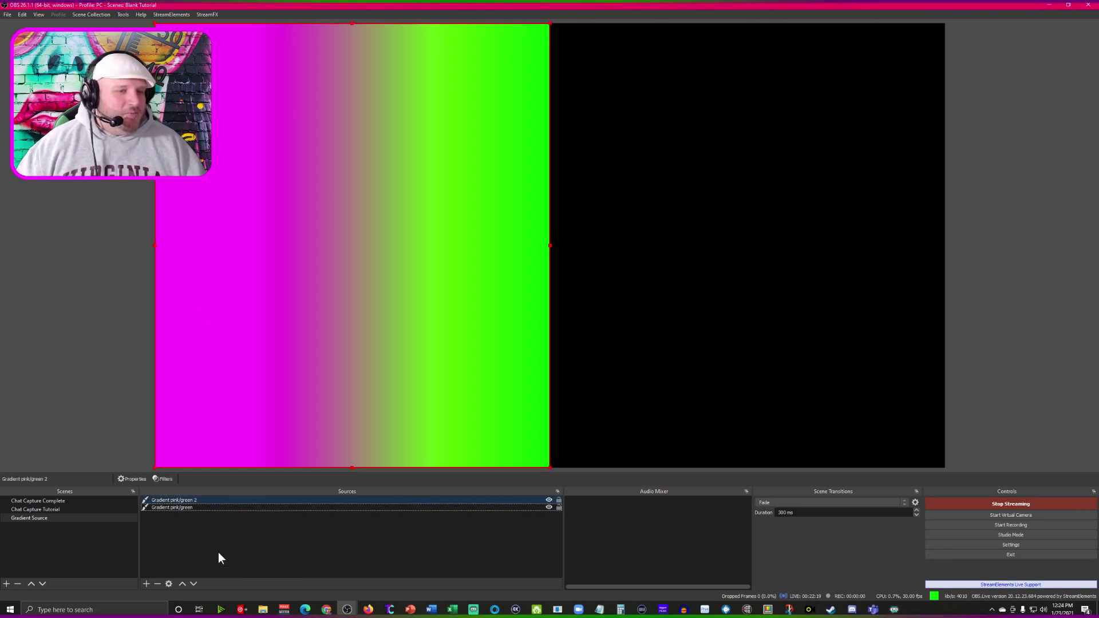
# Rotate the duplicate gradient 180 degrees and move it into the right half of the canvas, mirroring the original
pyautogui.click(184, 502)
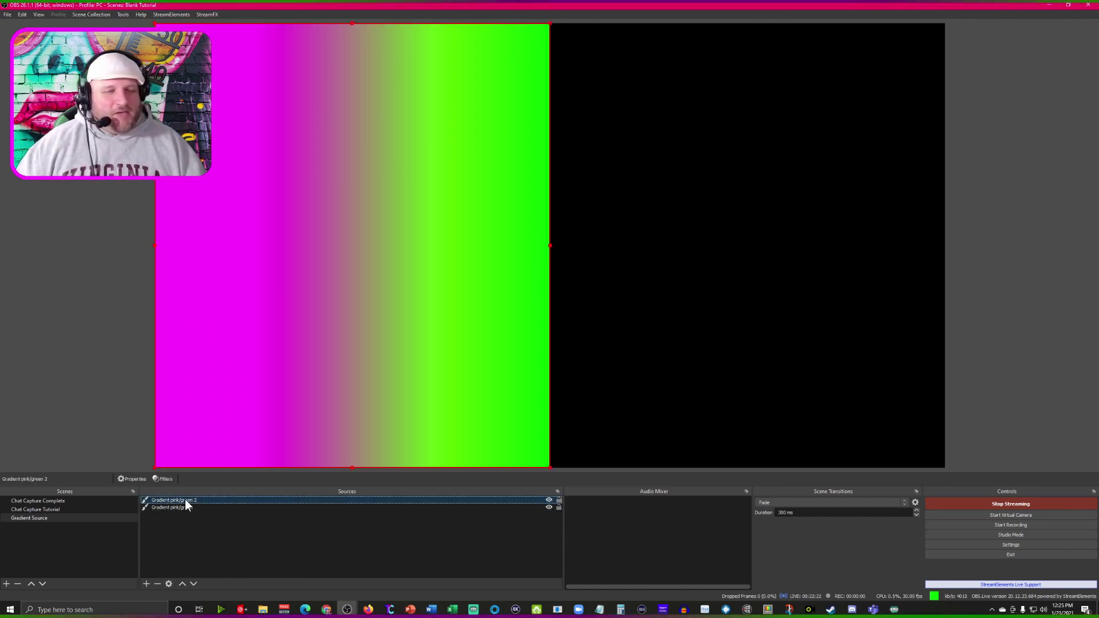
pyautogui.rightClick(186, 500)
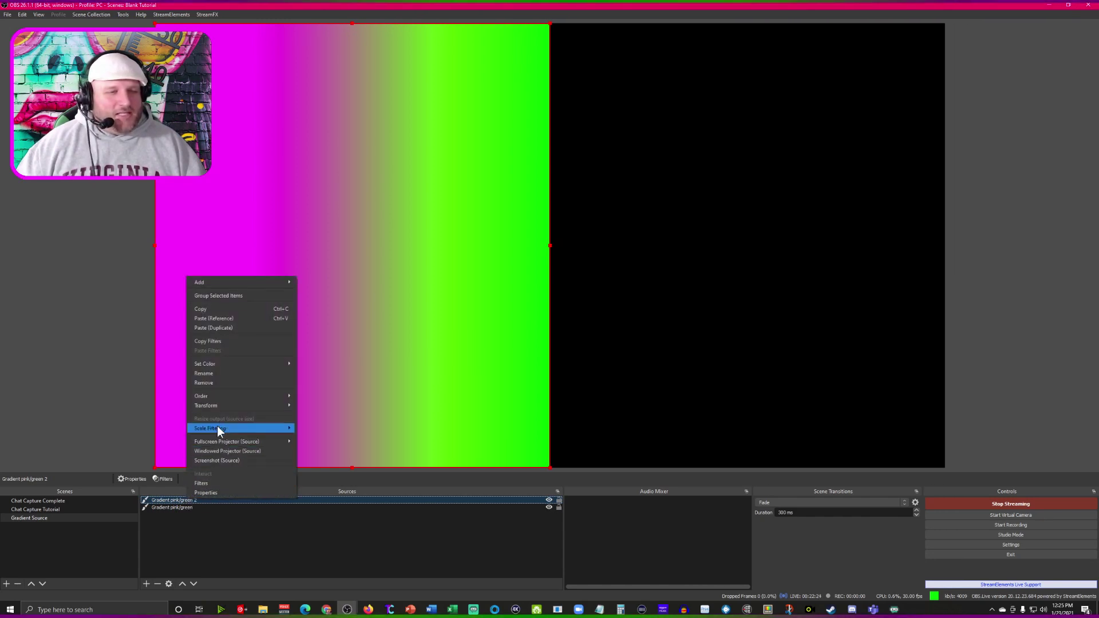
pyautogui.moveTo(225, 408)
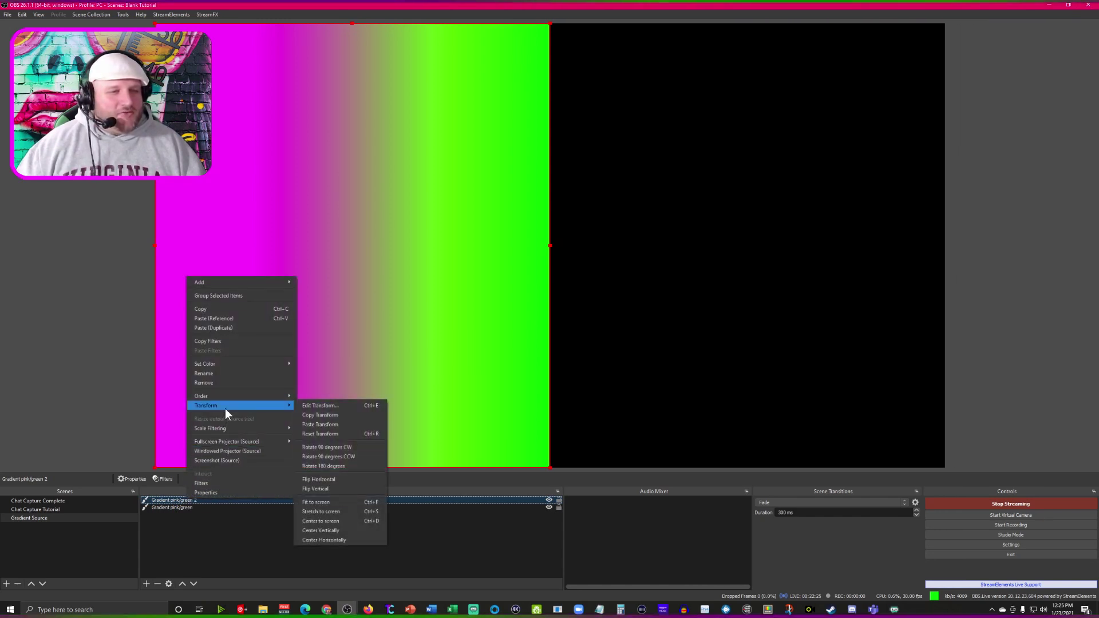
pyautogui.click(328, 467)
pyautogui.moveTo(300, 360); pyautogui.dragTo(700, 346)
pyautogui.click(1036, 324)
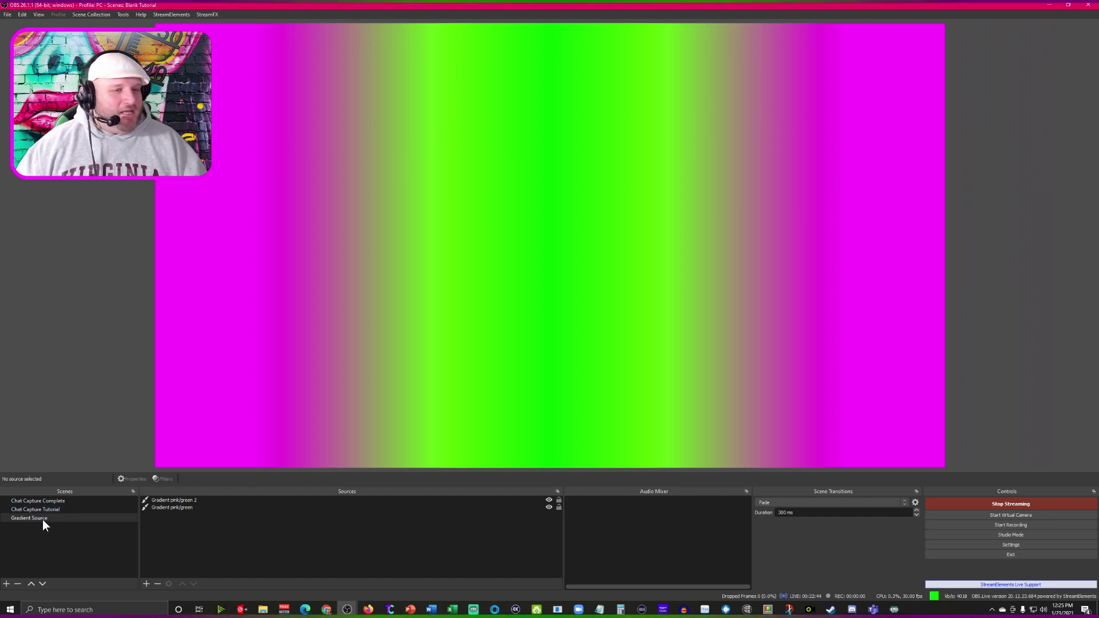
# Add a Scroll filter to the Gradient Source scene and set its horizontal speed to -377
pyautogui.rightClick(42, 520)
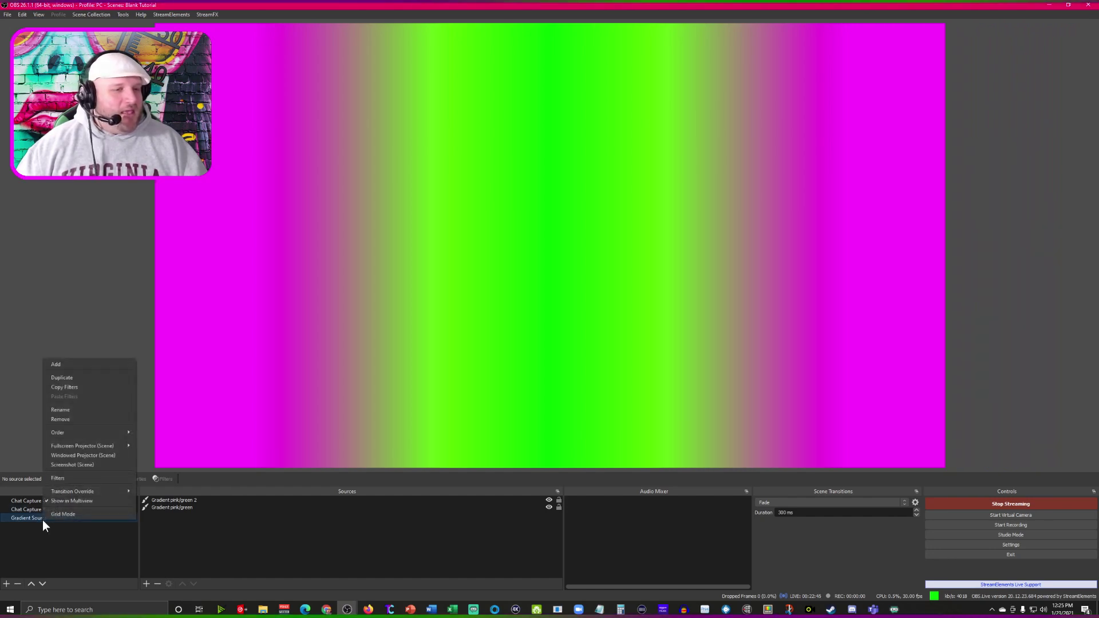
pyautogui.click(70, 478)
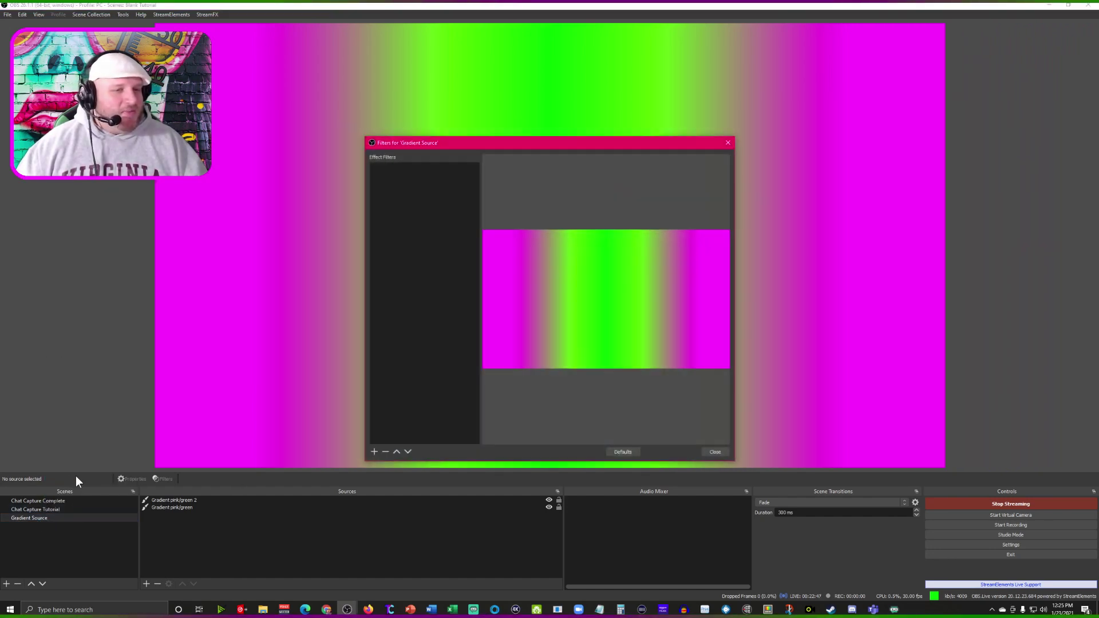
pyautogui.click(374, 452)
pyautogui.click(404, 405)
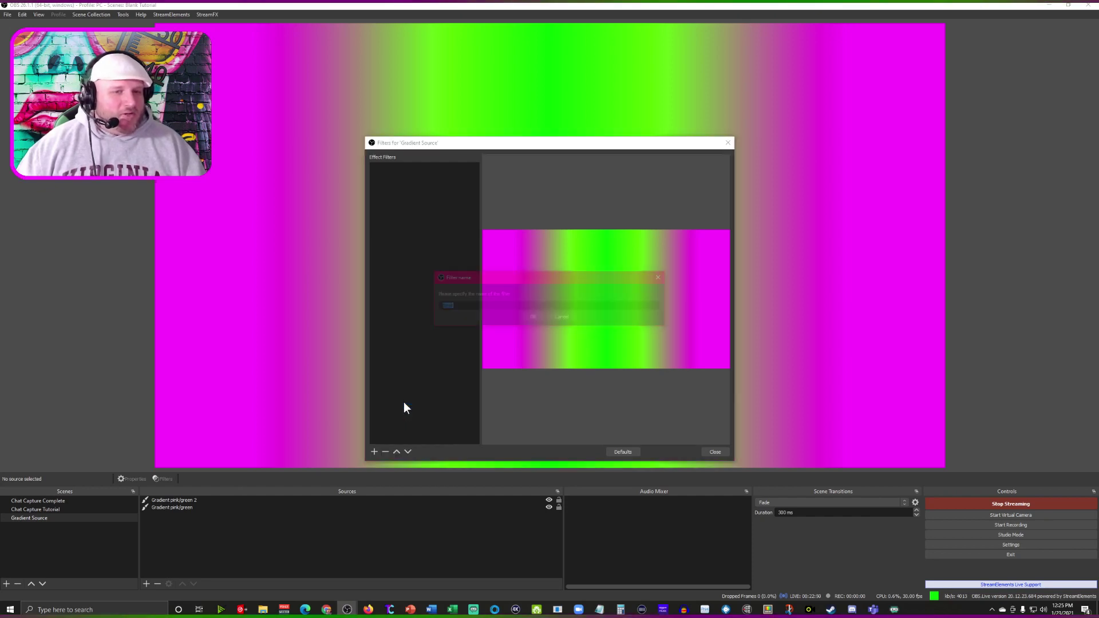
pyautogui.press('Return')
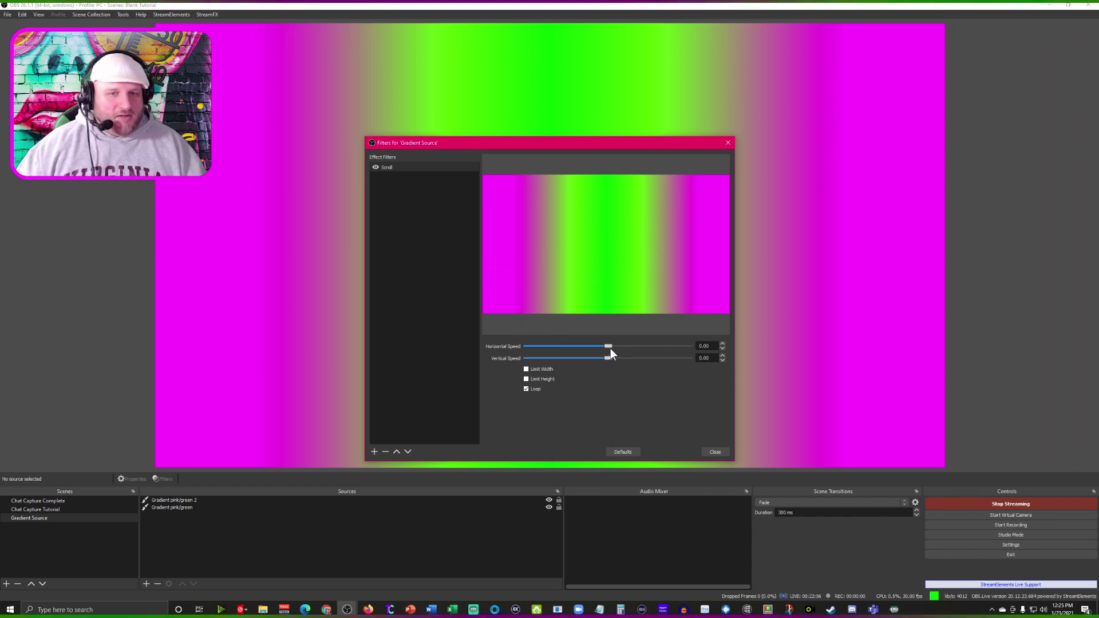
pyautogui.moveTo(611, 346); pyautogui.dragTo(550, 343)
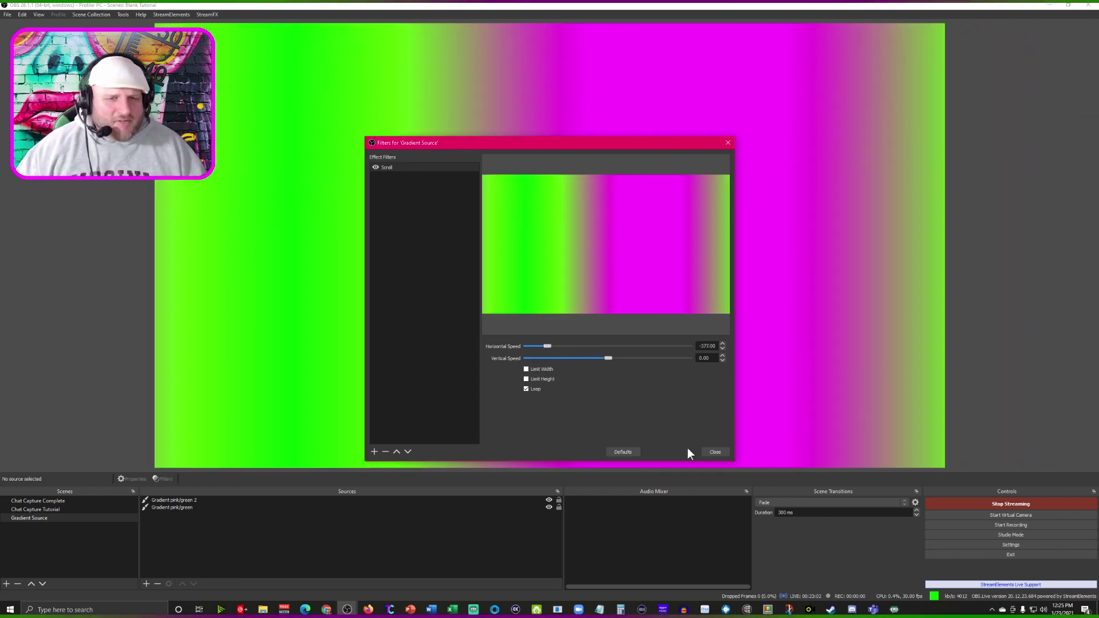
pyautogui.click(719, 452)
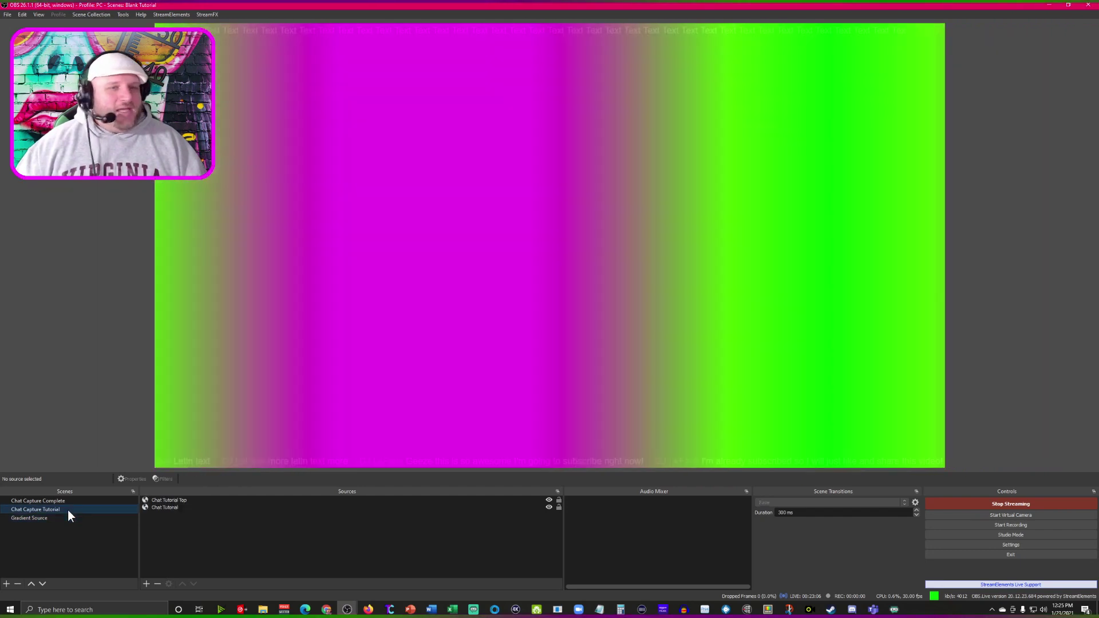
# Add the existing Gradient Source scene as a visible source in the Chat Capture Tutorial scene
pyautogui.click(68, 510)
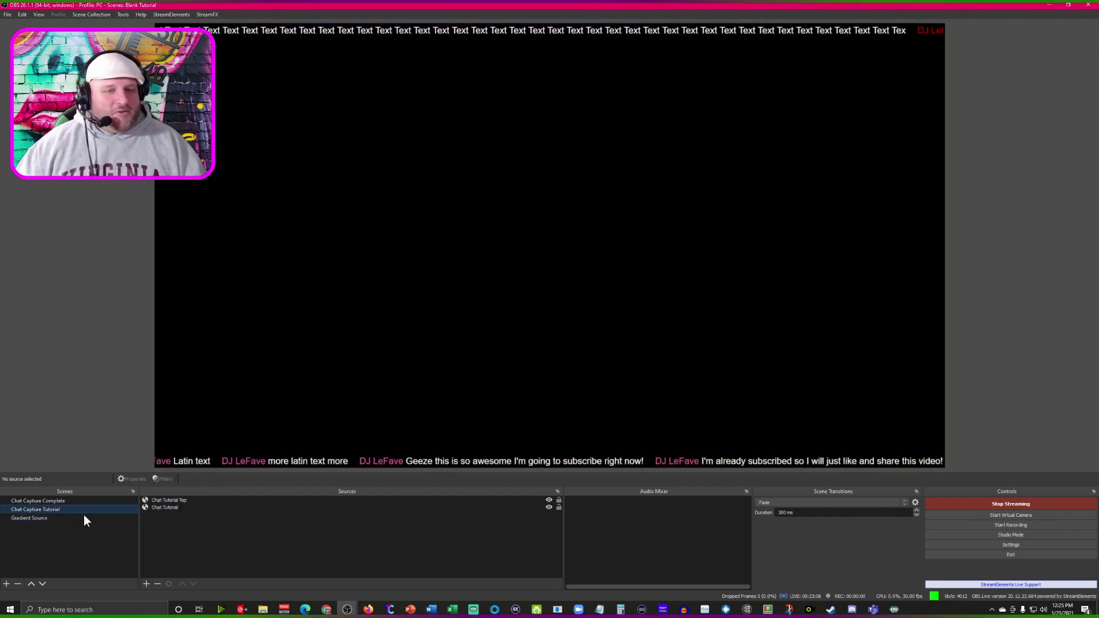
pyautogui.click(147, 583)
pyautogui.click(170, 493)
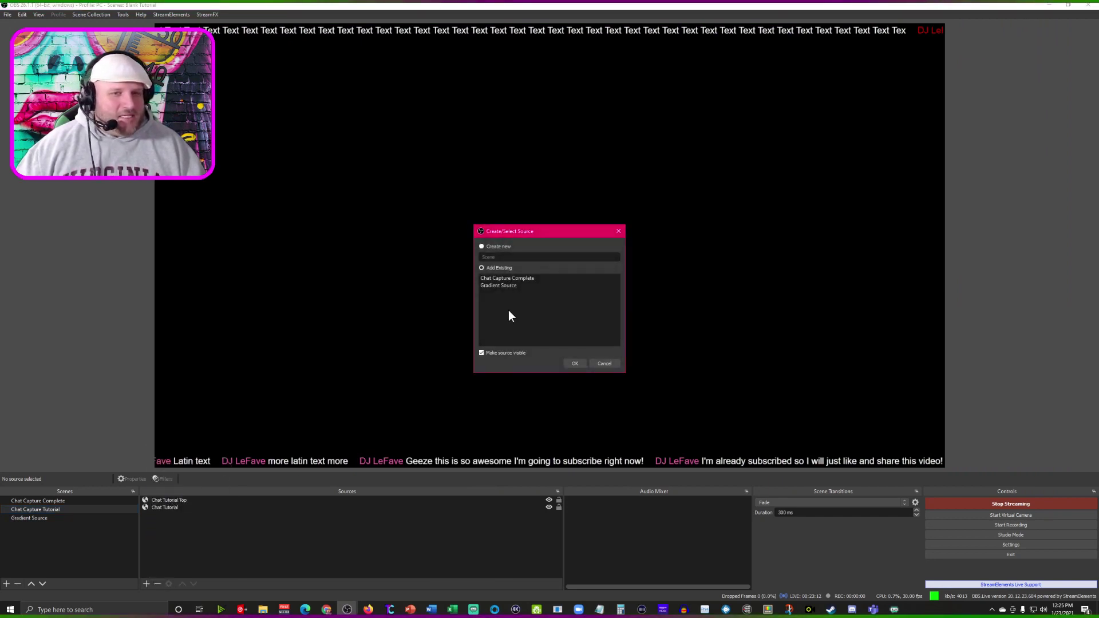
pyautogui.click(503, 270)
pyautogui.click(514, 286)
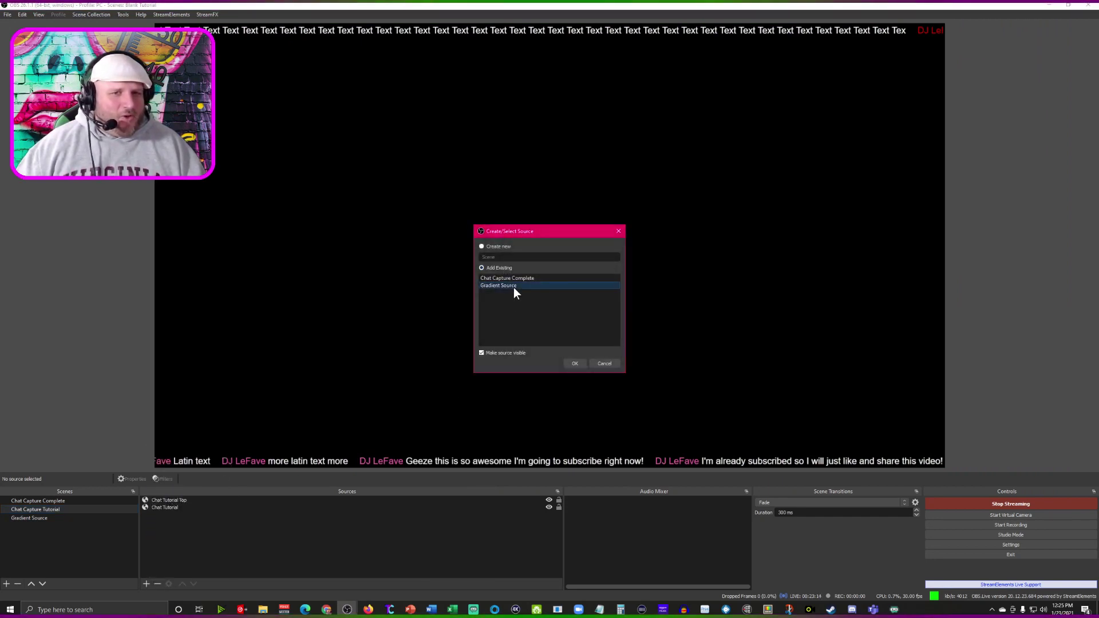
pyautogui.click(572, 363)
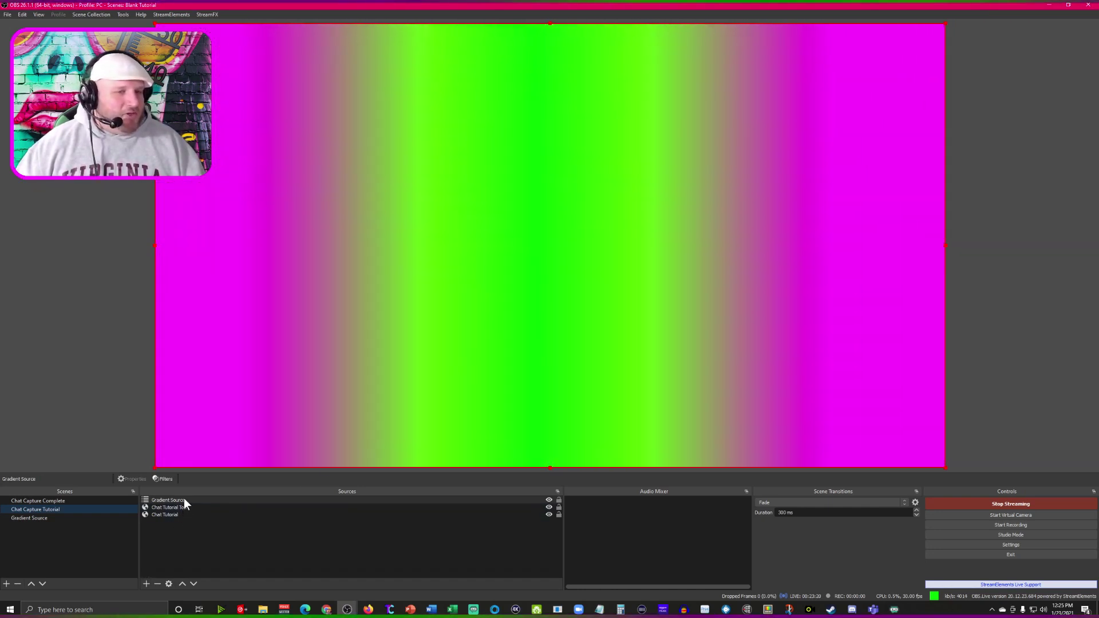
# Crop the Gradient Source in the Chat Capture Tutorial scene by 1075 from its top edge, leaving a thin strip
pyautogui.rightClick(184, 500)
pyautogui.moveTo(235, 406)
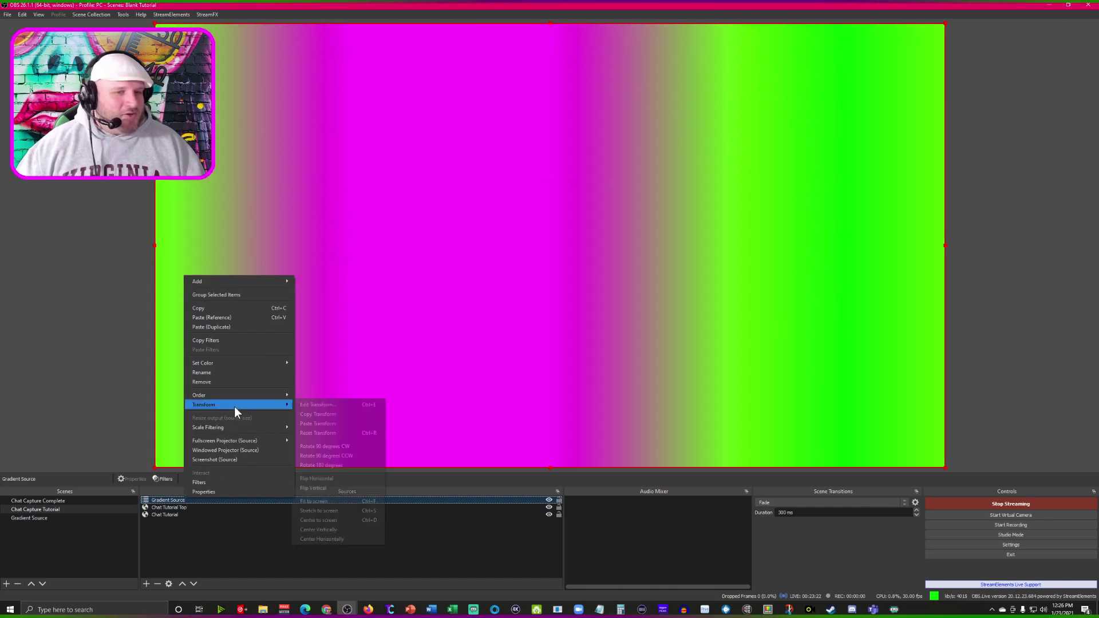
pyautogui.click(315, 406)
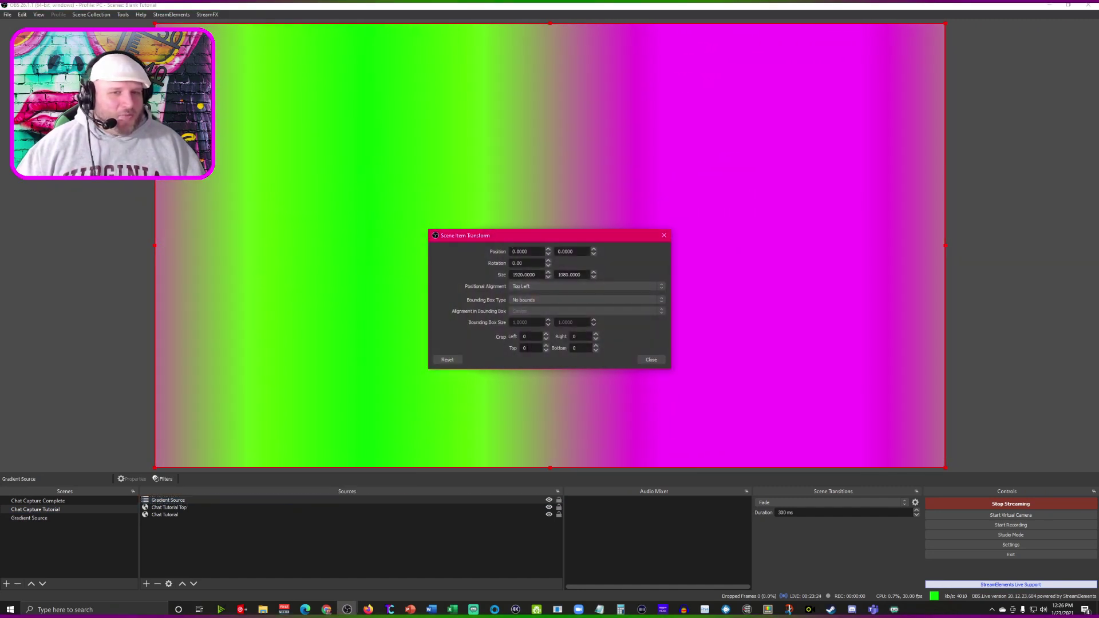
pyautogui.click(532, 346)
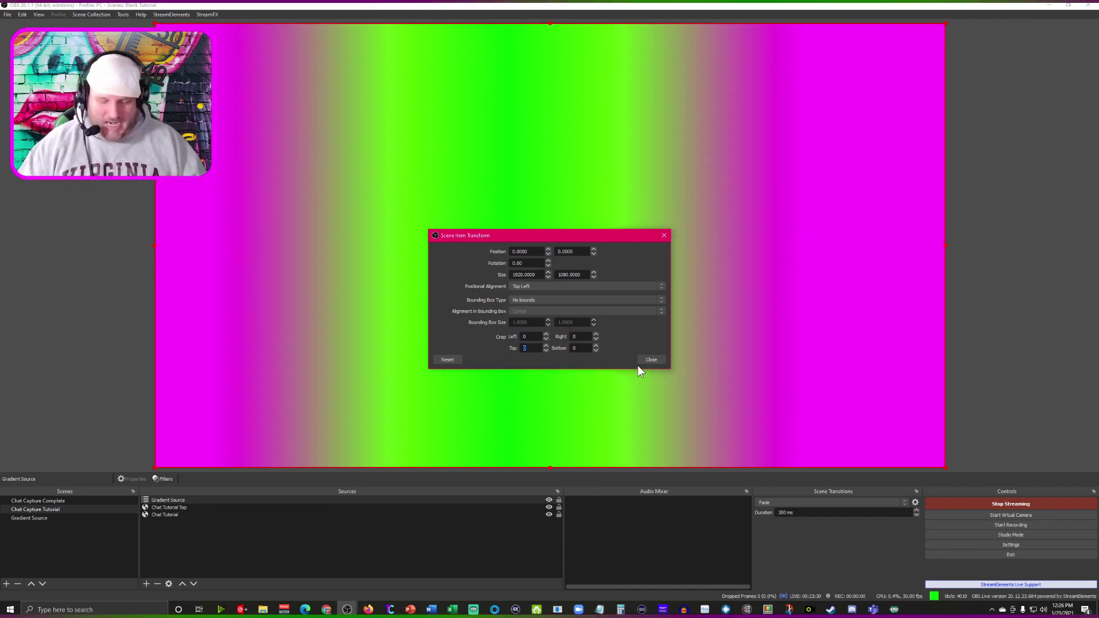
pyautogui.write('1075')
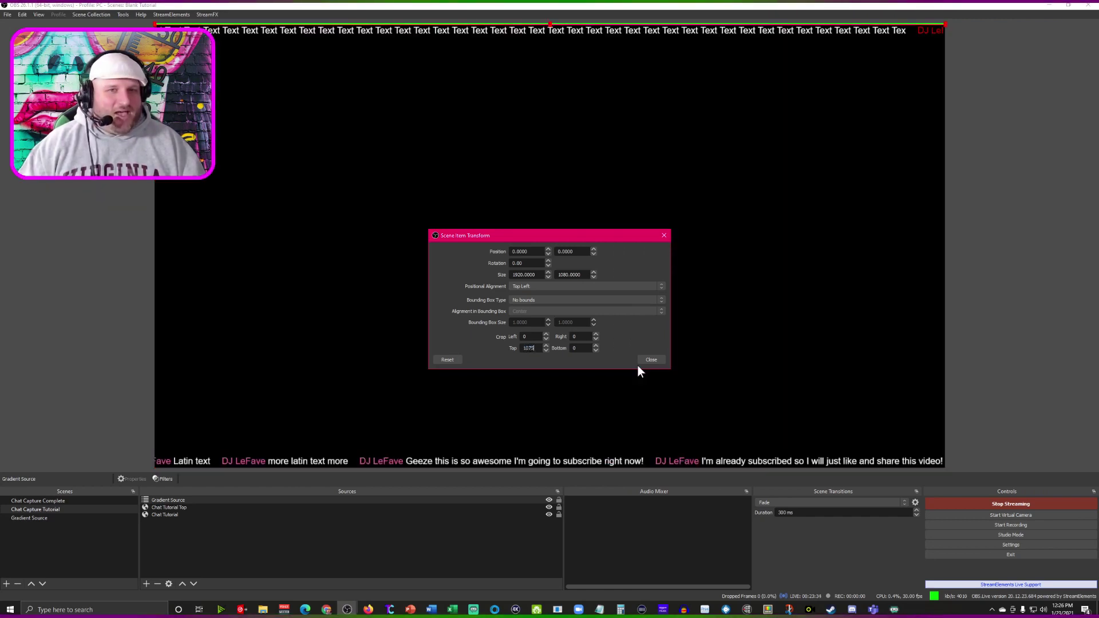
pyautogui.click(651, 359)
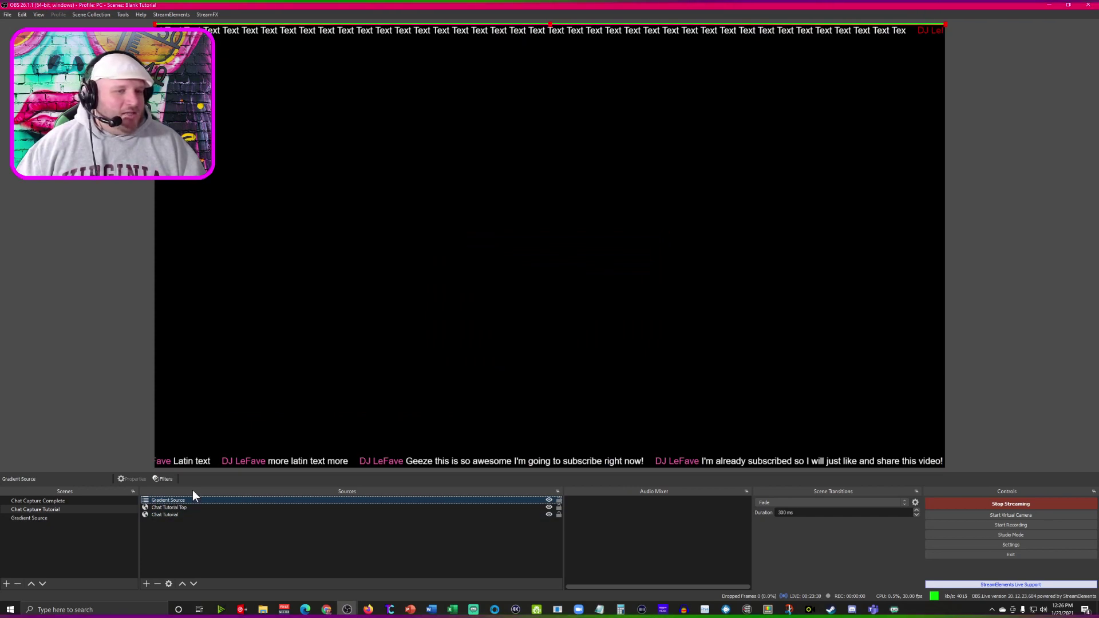
# Move the thin gradient strip from the canvas's upper edge down to just above the lower chat line
pyautogui.click(554, 26)
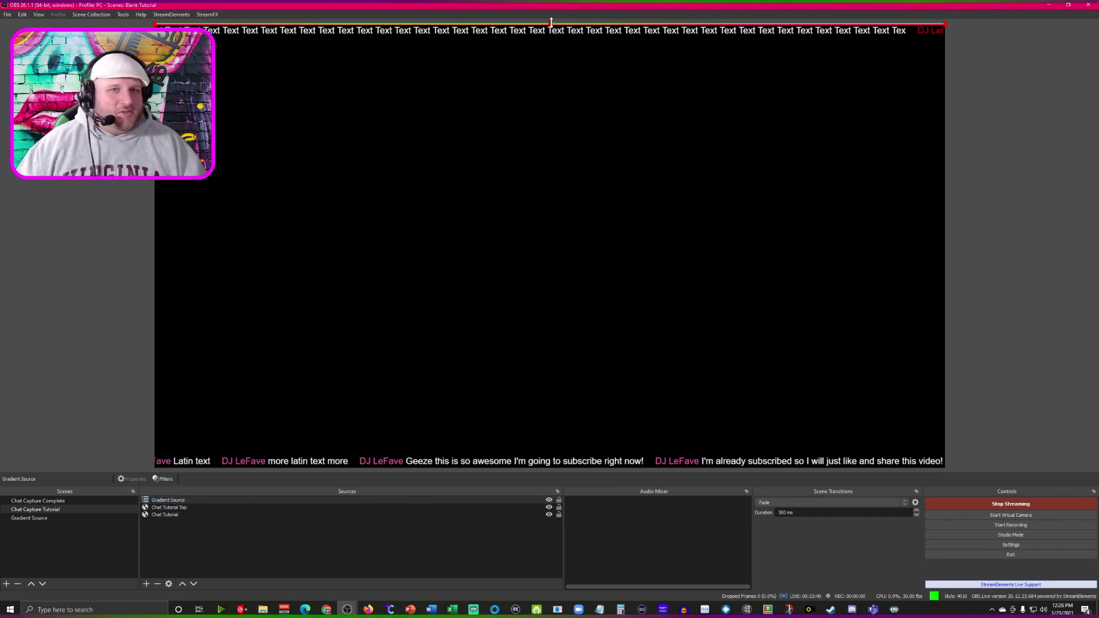
pyautogui.click(571, 27)
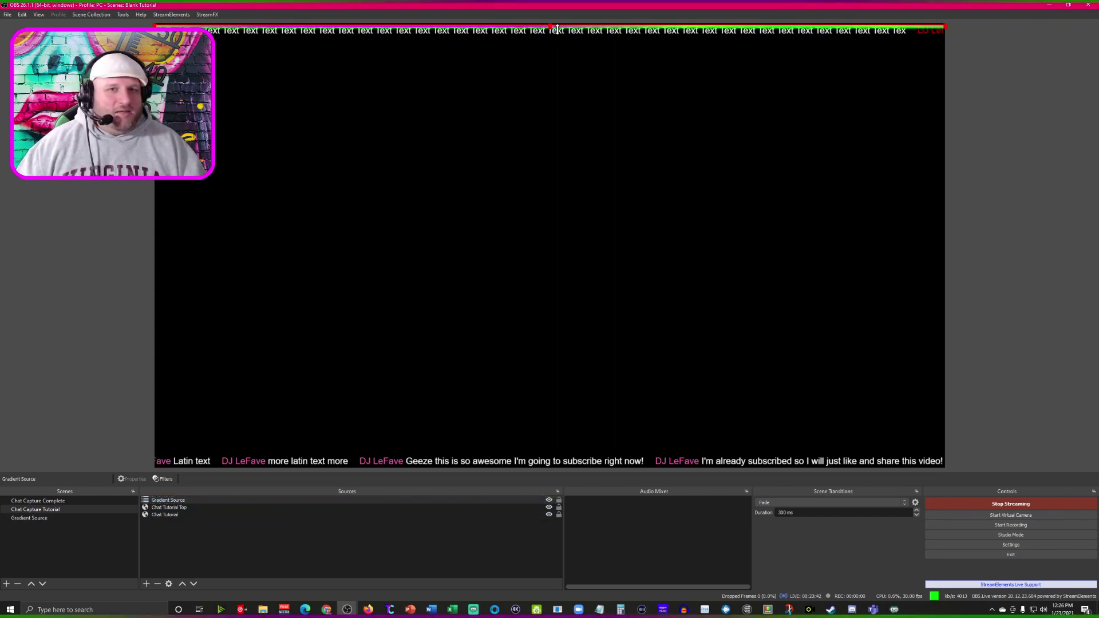
pyautogui.moveTo(571, 26); pyautogui.dragTo(565, 113)
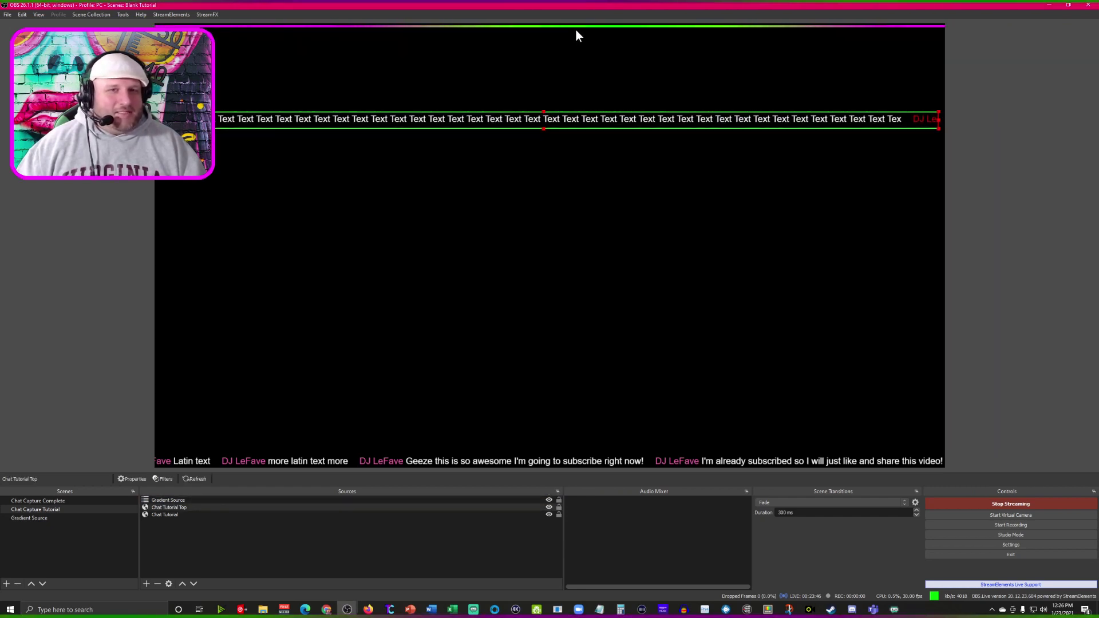
pyautogui.click(575, 26)
pyautogui.moveTo(576, 26); pyautogui.dragTo(578, 452)
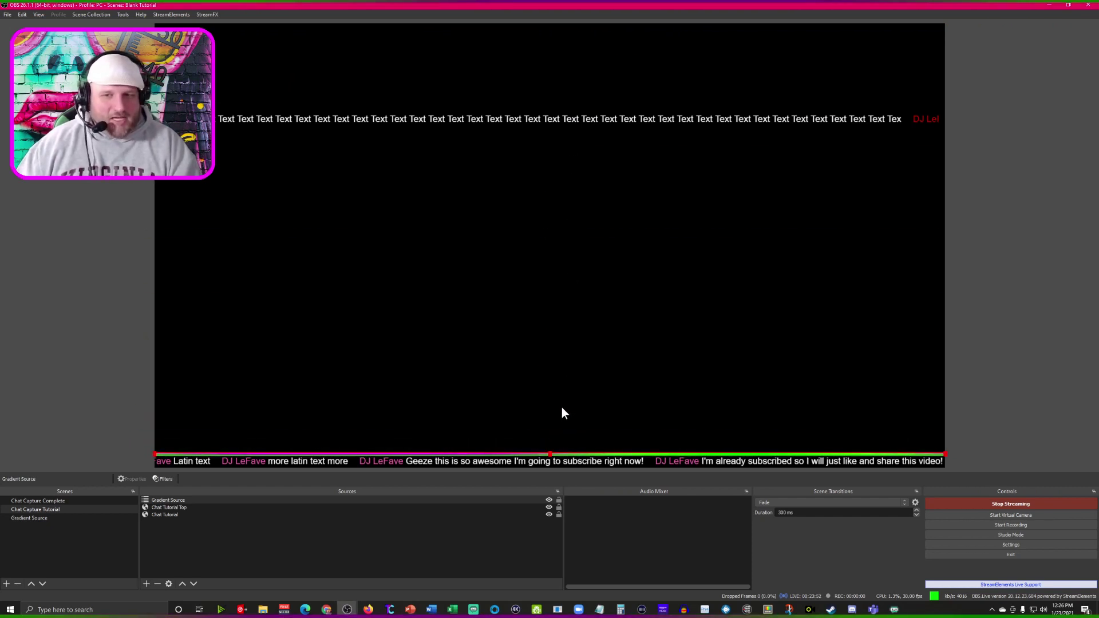
# Move the Chat Tutorial Top source back against the upper edge of the canvas and deselect it
pyautogui.click(720, 113)
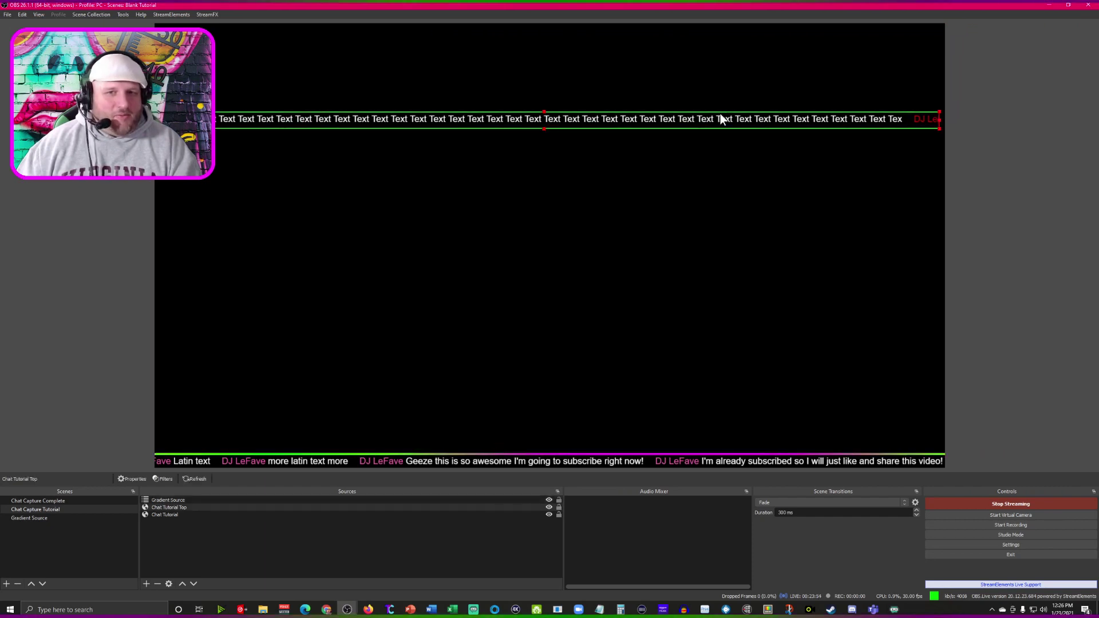
pyautogui.moveTo(718, 117); pyautogui.dragTo(722, 24)
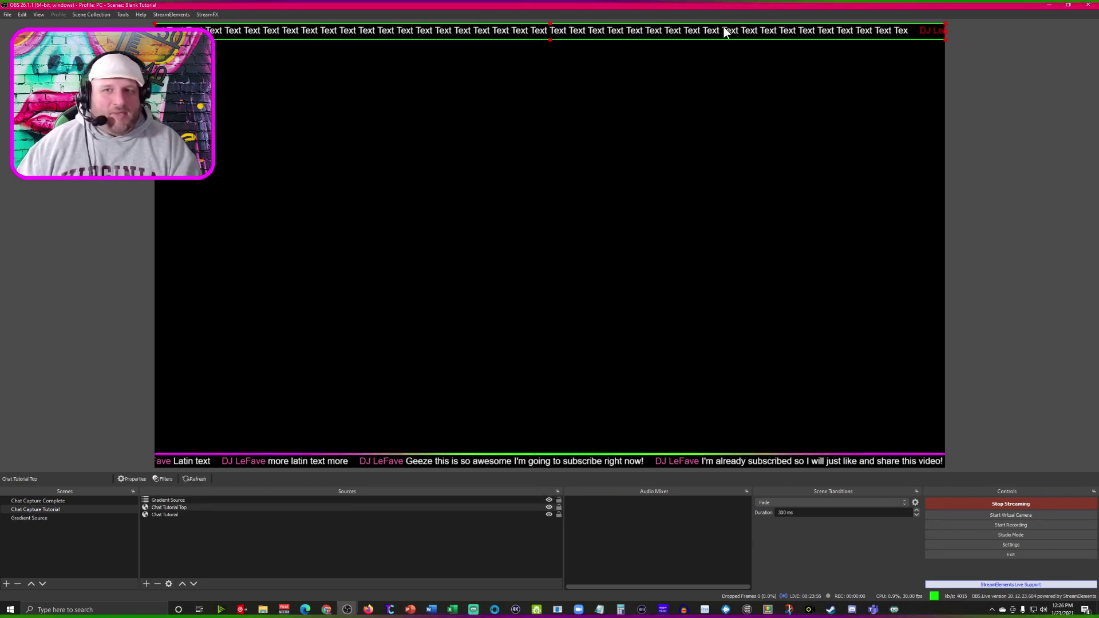
pyautogui.click(1013, 283)
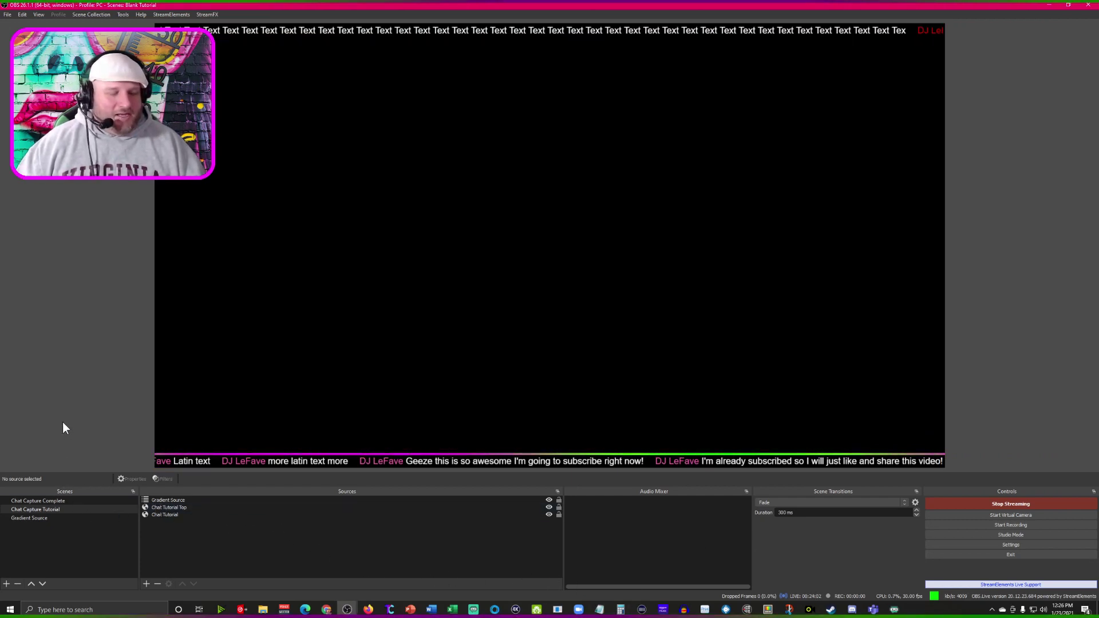
# Copy the cropped Gradient Source and paste a second instance into the same scene
pyautogui.click(166, 500)
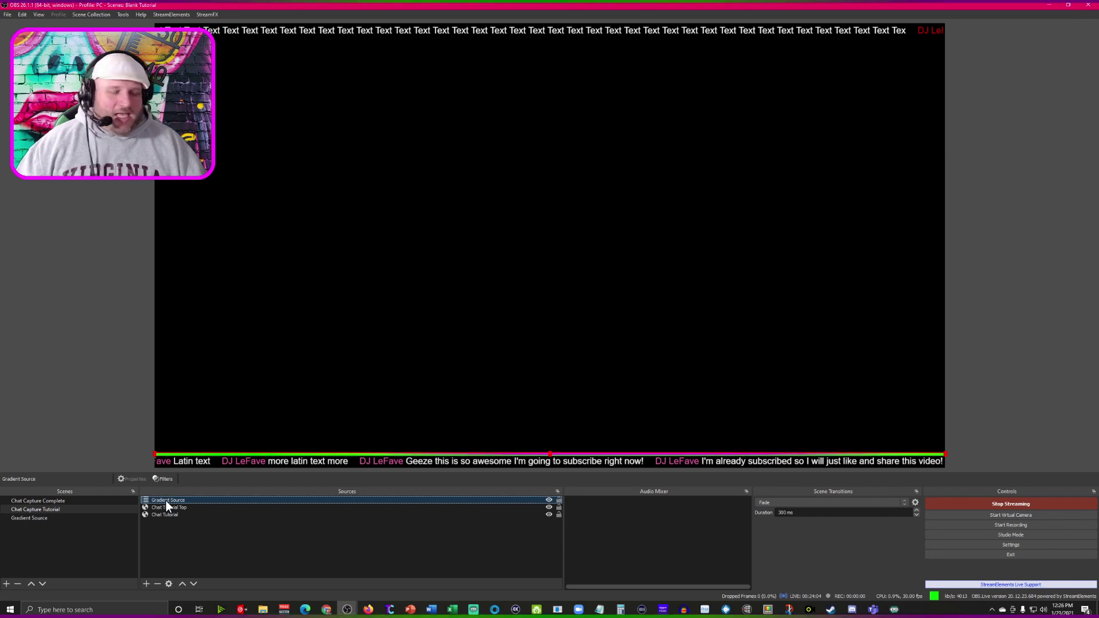
pyautogui.rightClick(166, 501)
pyautogui.click(170, 551)
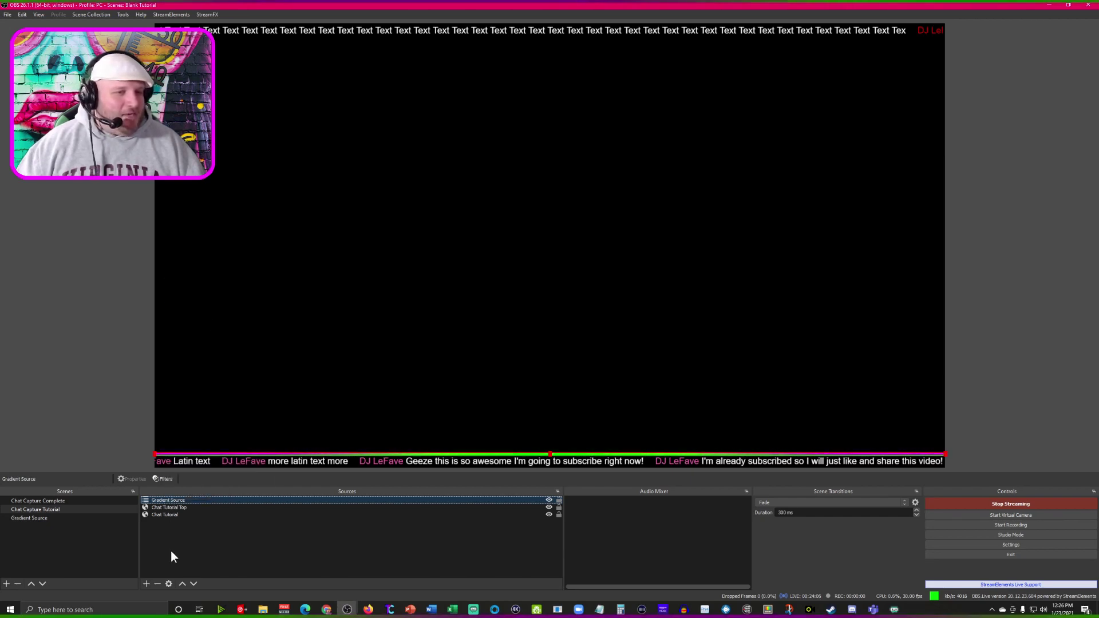
pyautogui.rightClick(173, 549)
pyautogui.click(189, 575)
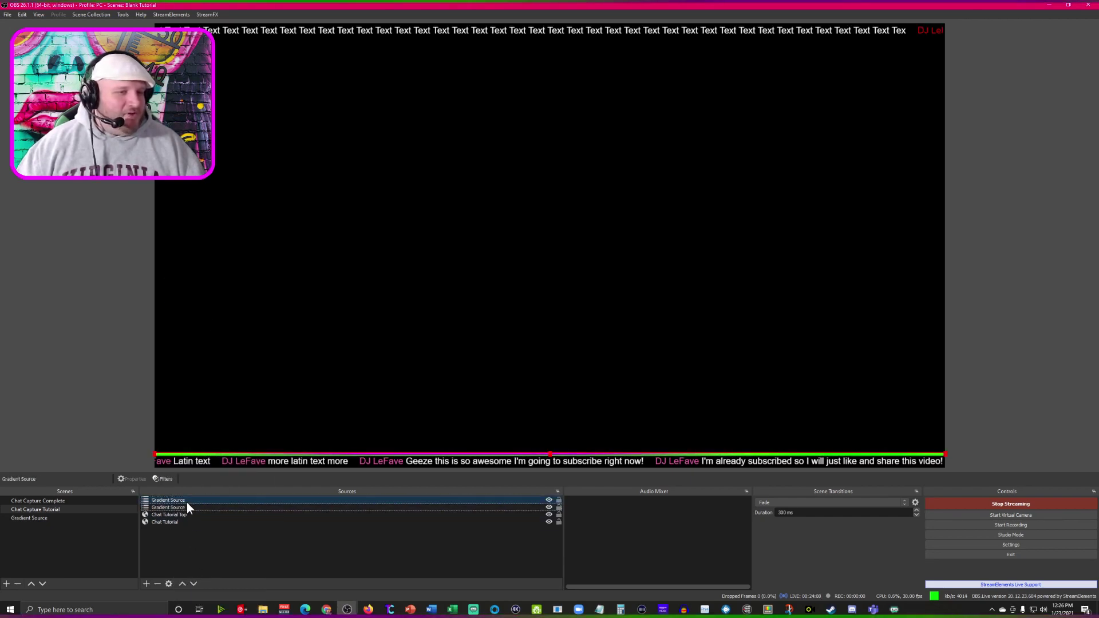
# Place one of the two gradient strips directly beneath the upper chat line
pyautogui.click(377, 452)
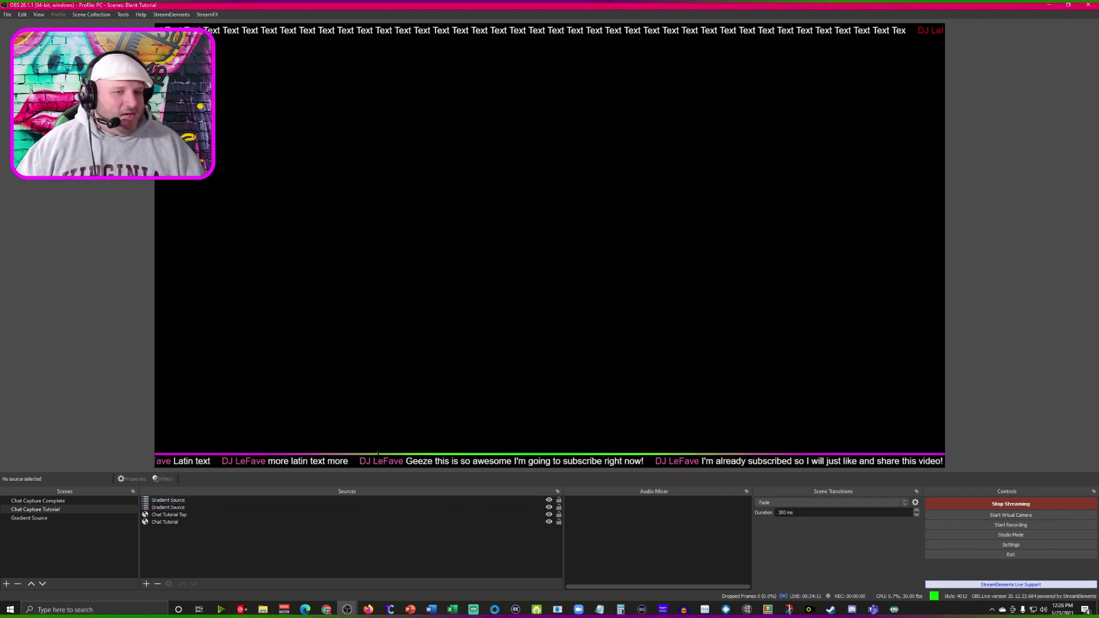
pyautogui.click(341, 455)
pyautogui.moveTo(341, 455); pyautogui.dragTo(342, 36)
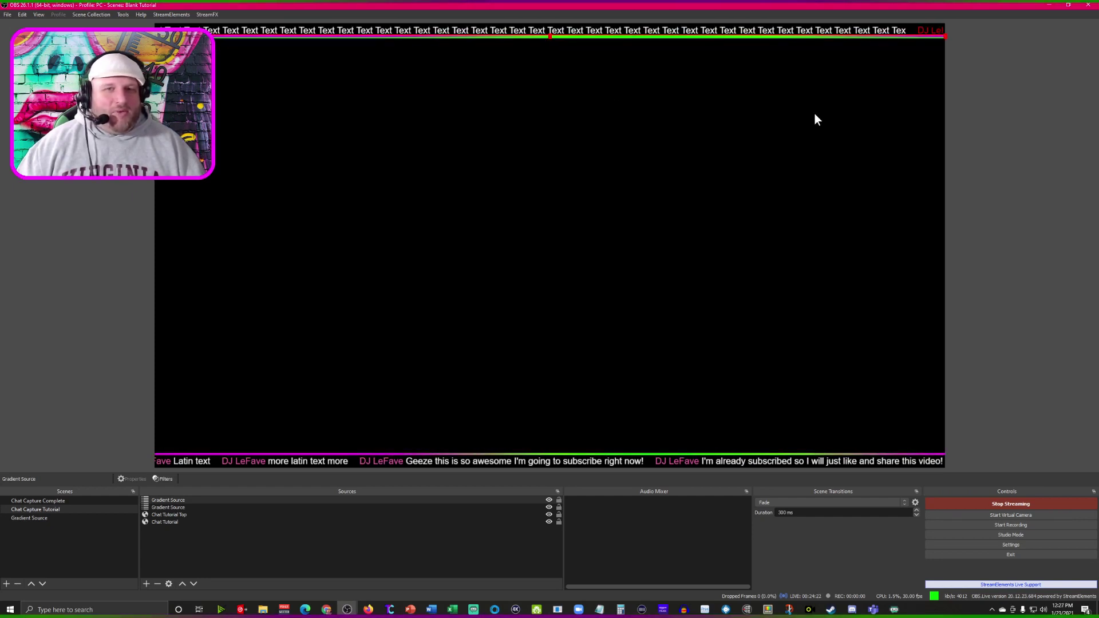
pyautogui.click(1014, 159)
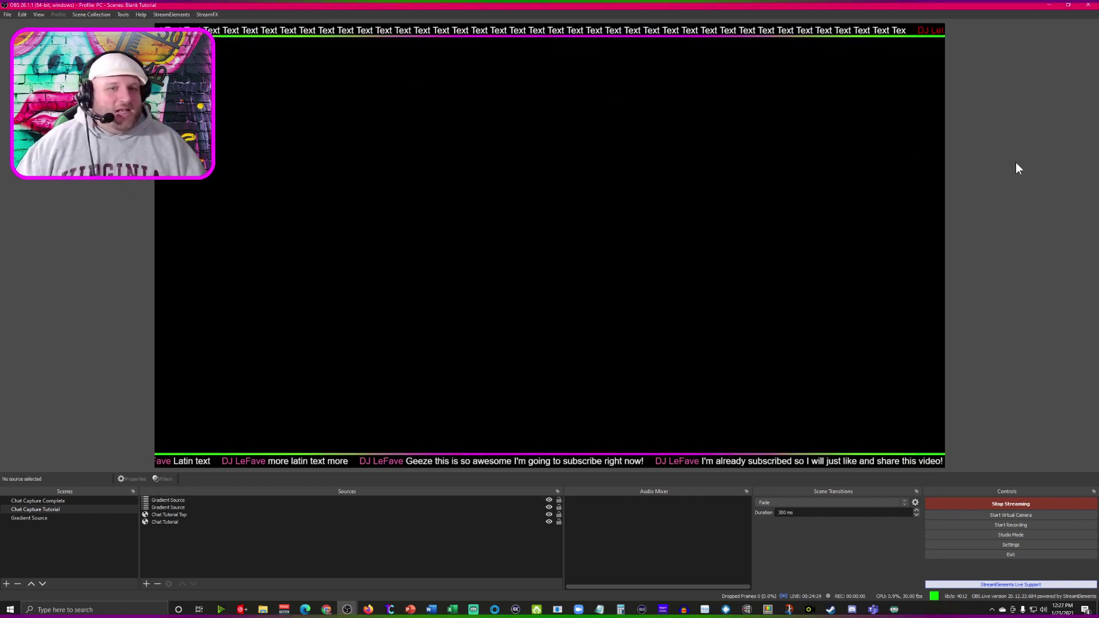
# Rotate the upper gradient strip 180 degrees so it runs opposite to the lower one
pyautogui.click(173, 500)
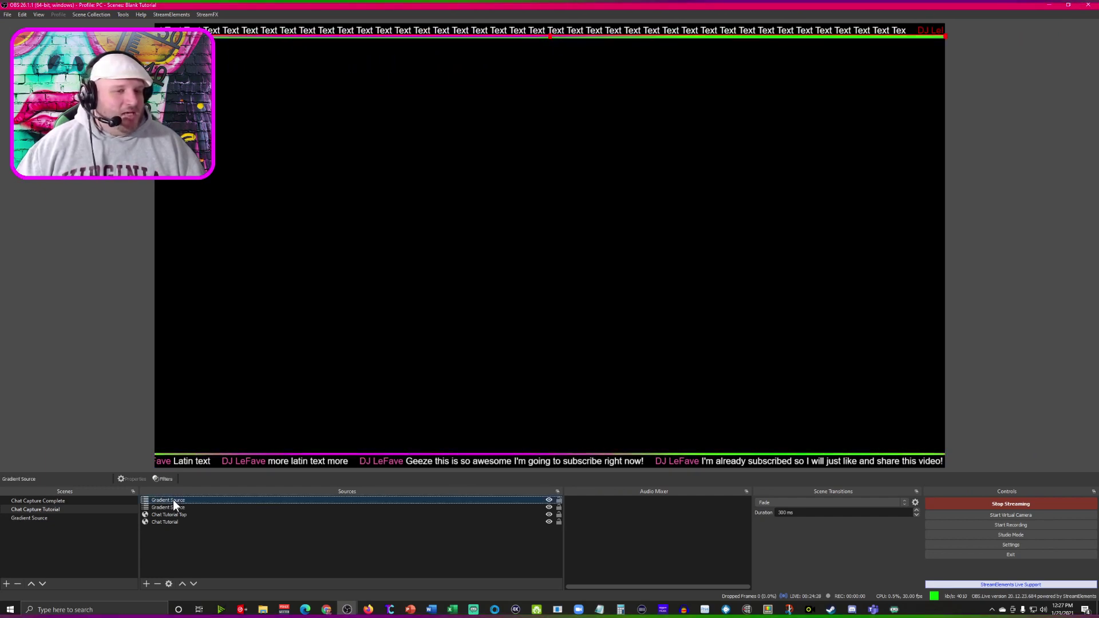
pyautogui.rightClick(173, 500)
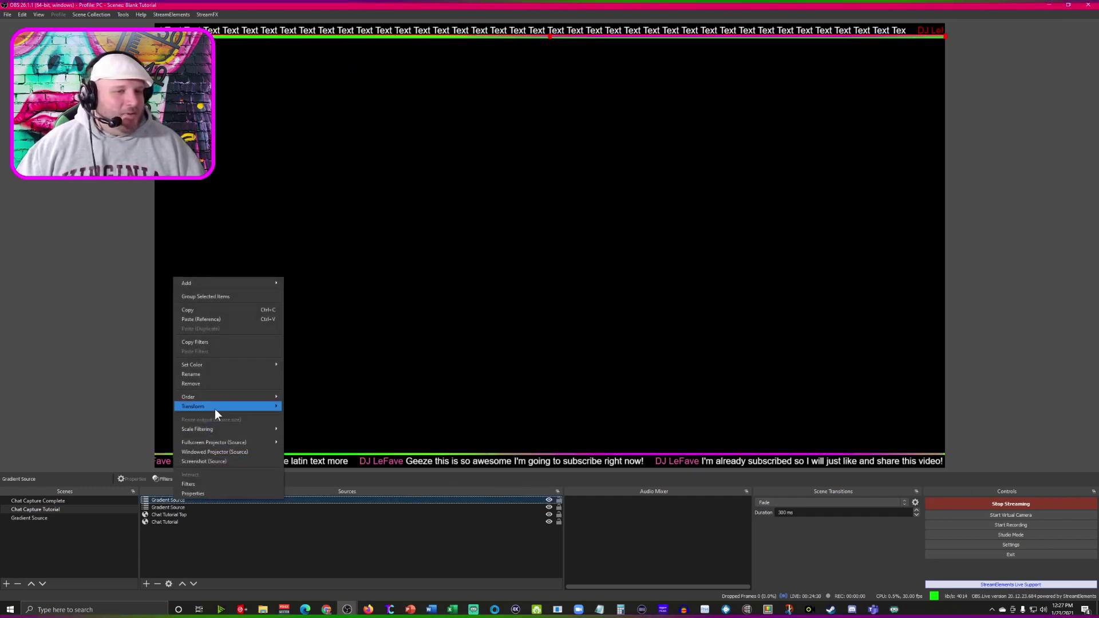
pyautogui.moveTo(224, 406)
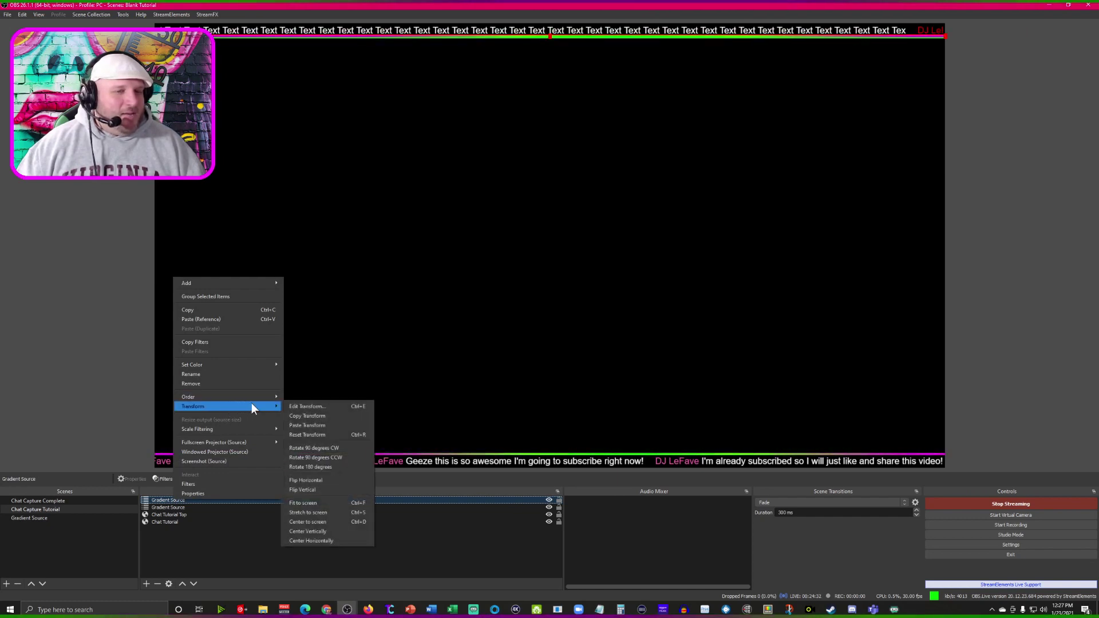
pyautogui.click(323, 468)
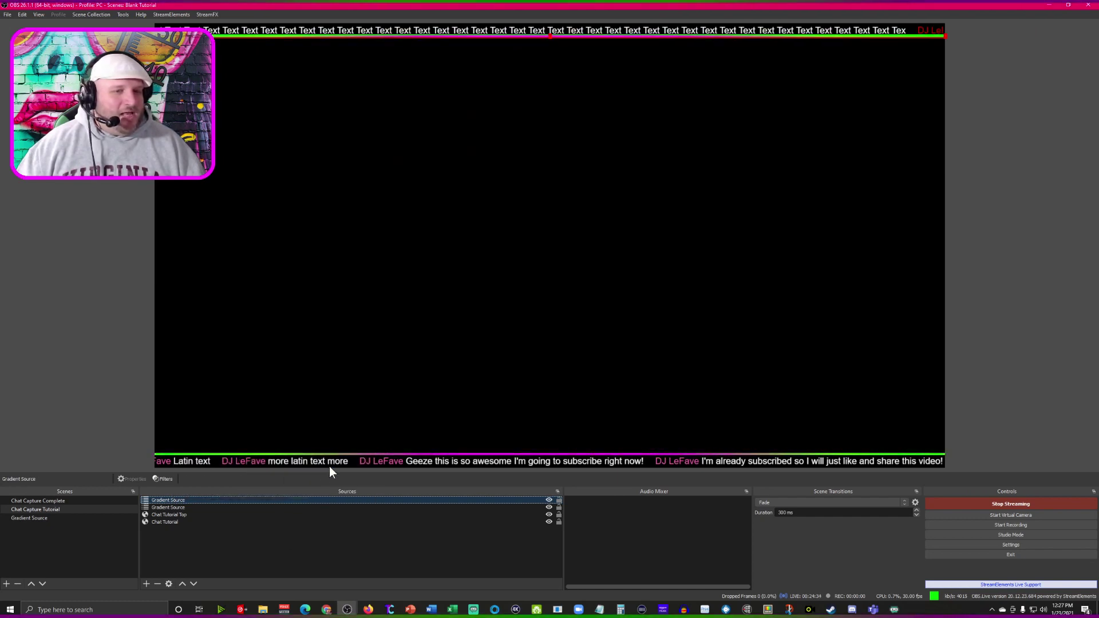
pyautogui.click(987, 416)
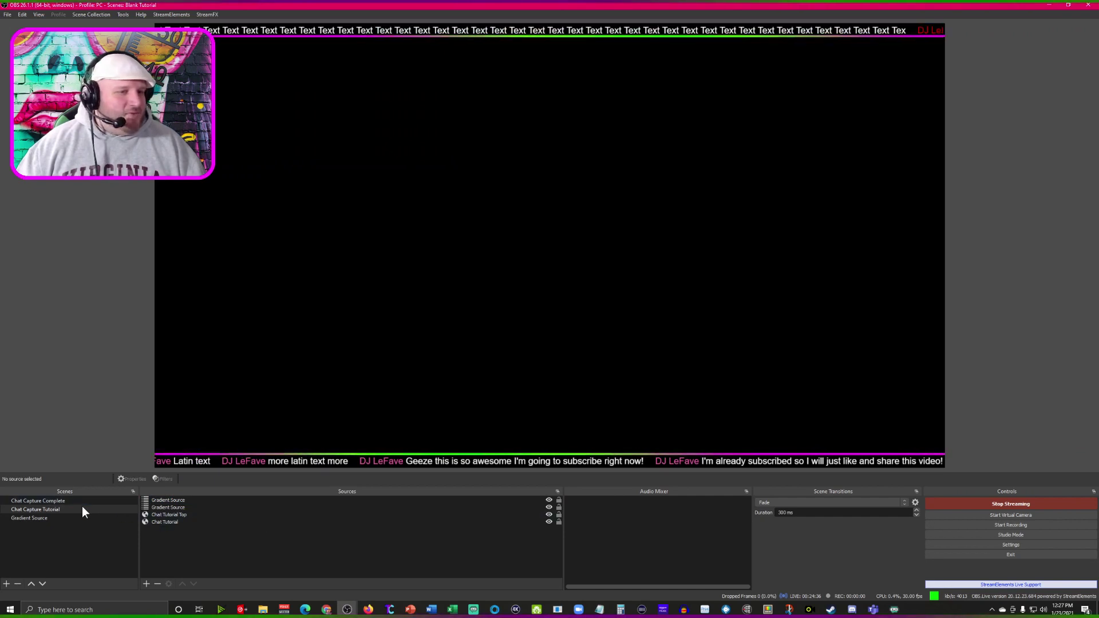
# Open a windowed projector of the Chat Capture Tutorial scene and enlarge it to cover most of the screen
pyautogui.rightClick(66, 509)
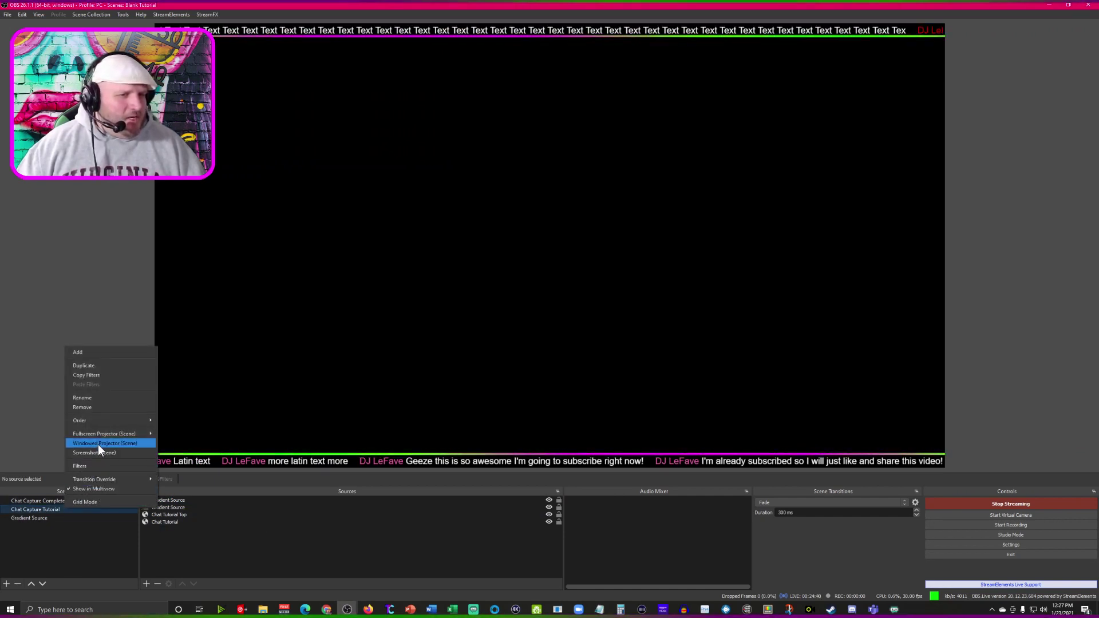
pyautogui.click(98, 445)
pyautogui.moveTo(445, 362); pyautogui.dragTo(12, 584)
pyautogui.moveTo(367, 237); pyautogui.dragTo(330, 9)
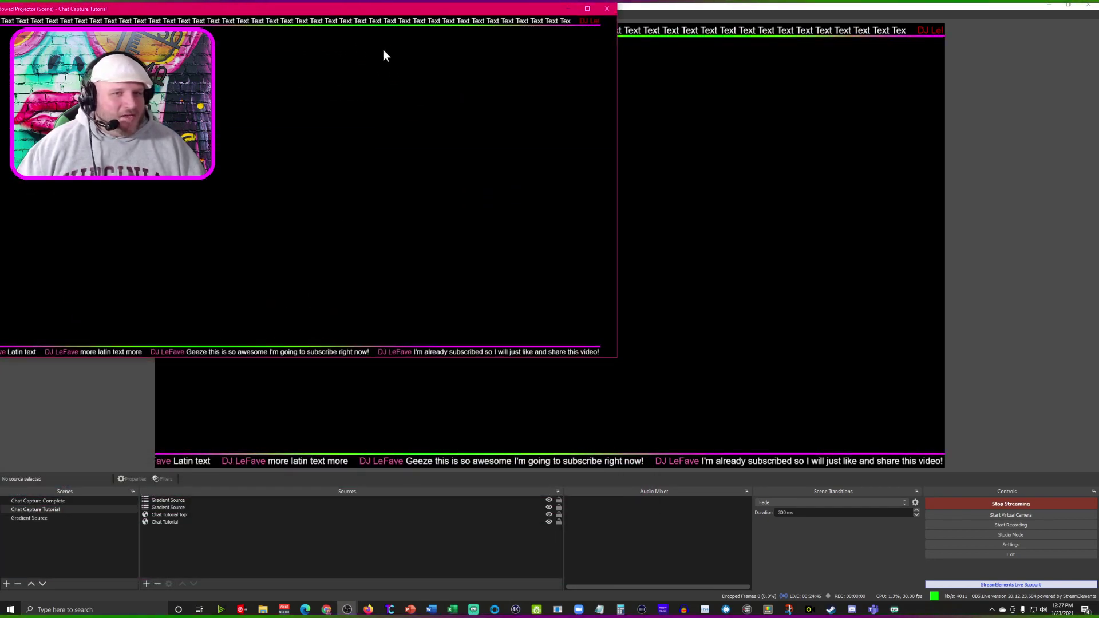
pyautogui.moveTo(615, 358); pyautogui.dragTo(998, 588)
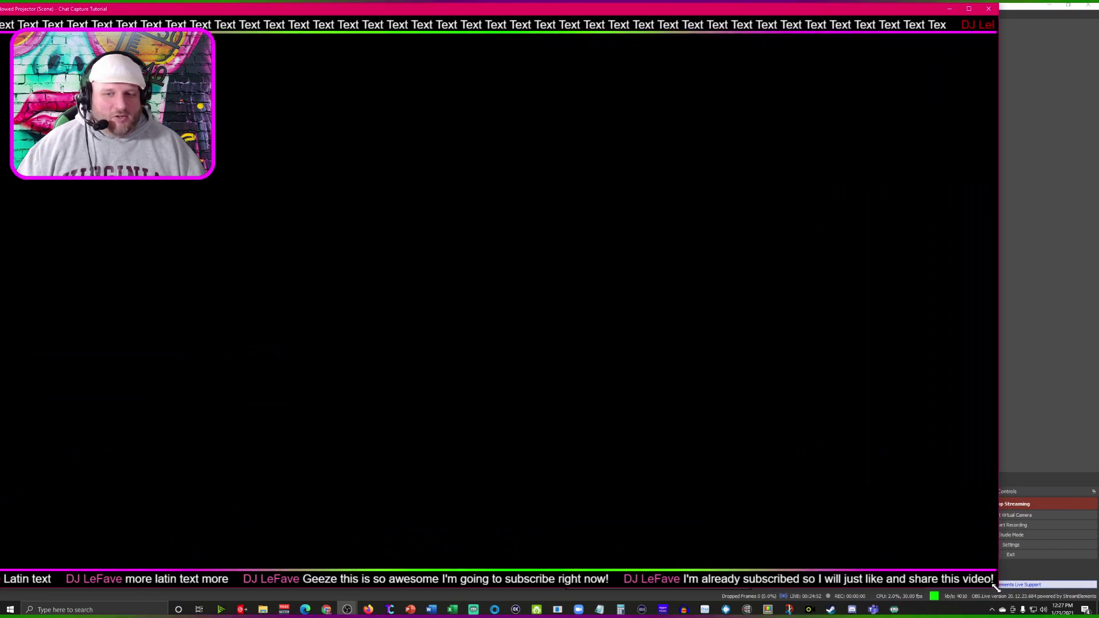
# Maximize the projector window to examine incoming chat messages on both lines, and restore it to a floating window
pyautogui.moveTo(537, 9); pyautogui.dragTo(648, 35)
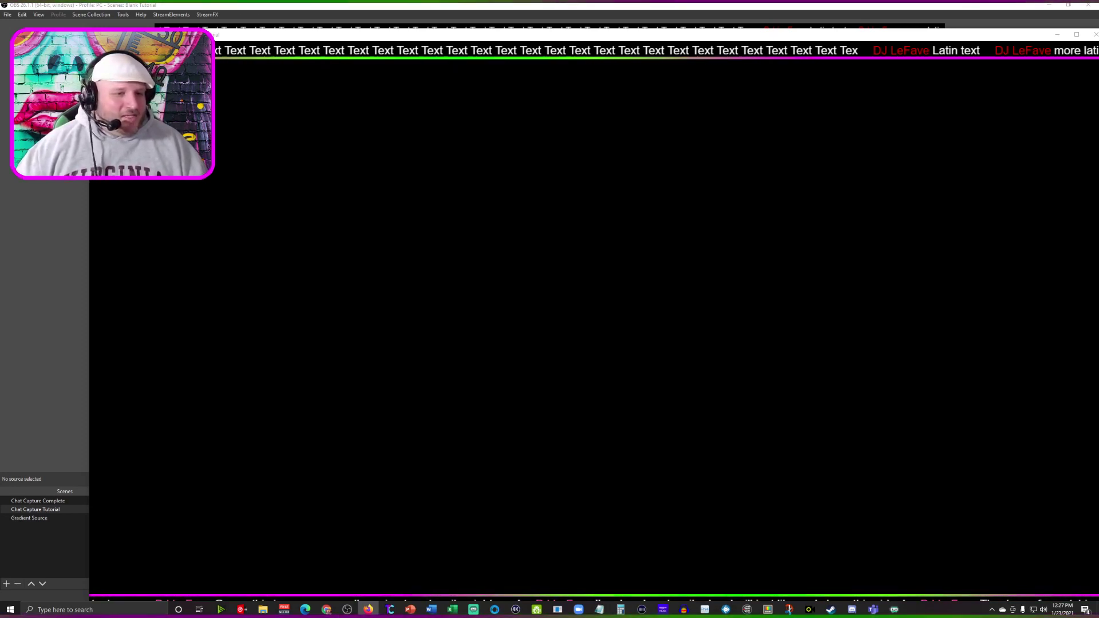
pyautogui.moveTo(263, 37); pyautogui.dragTo(229, 4)
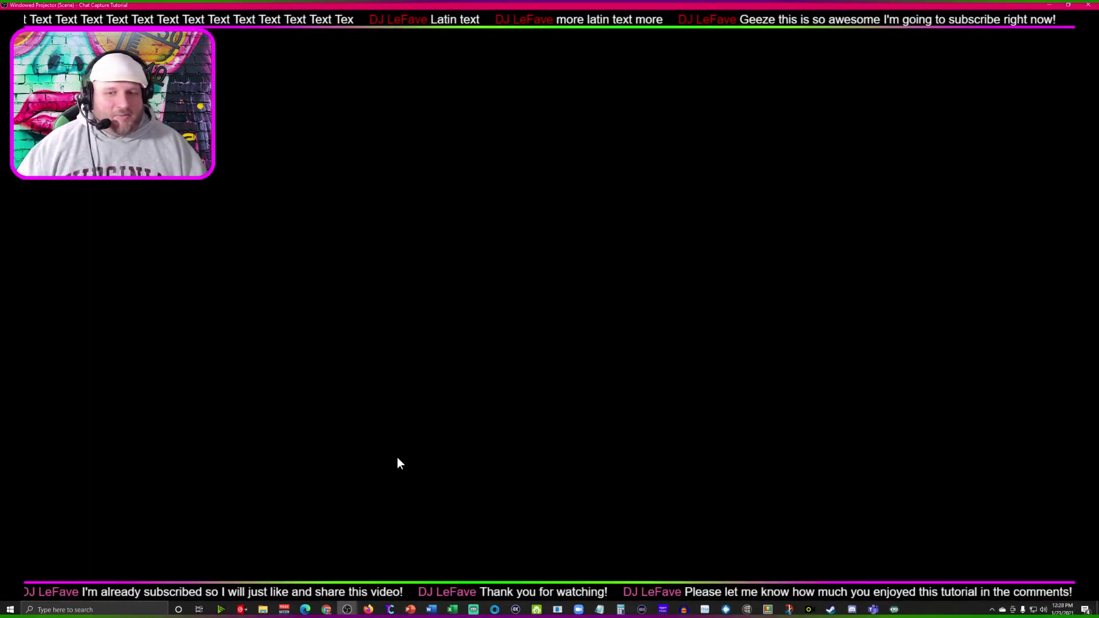
pyautogui.doubleClick(818, 3)
pyautogui.moveTo(817, 30); pyautogui.dragTo(775, 8)
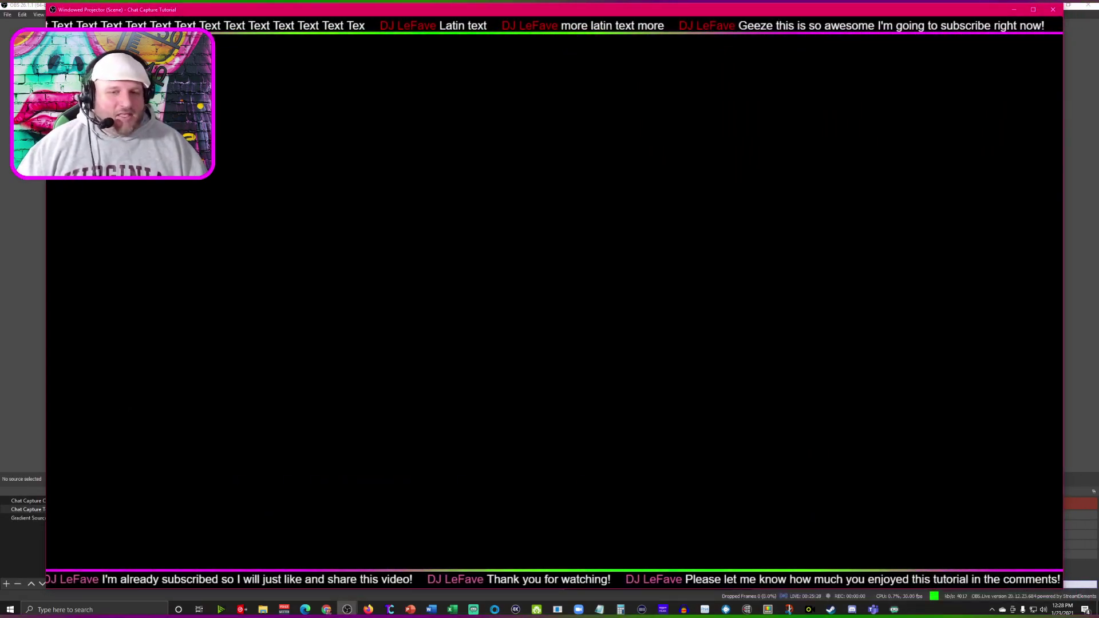
pyautogui.hotkey('alt', 'Tab')
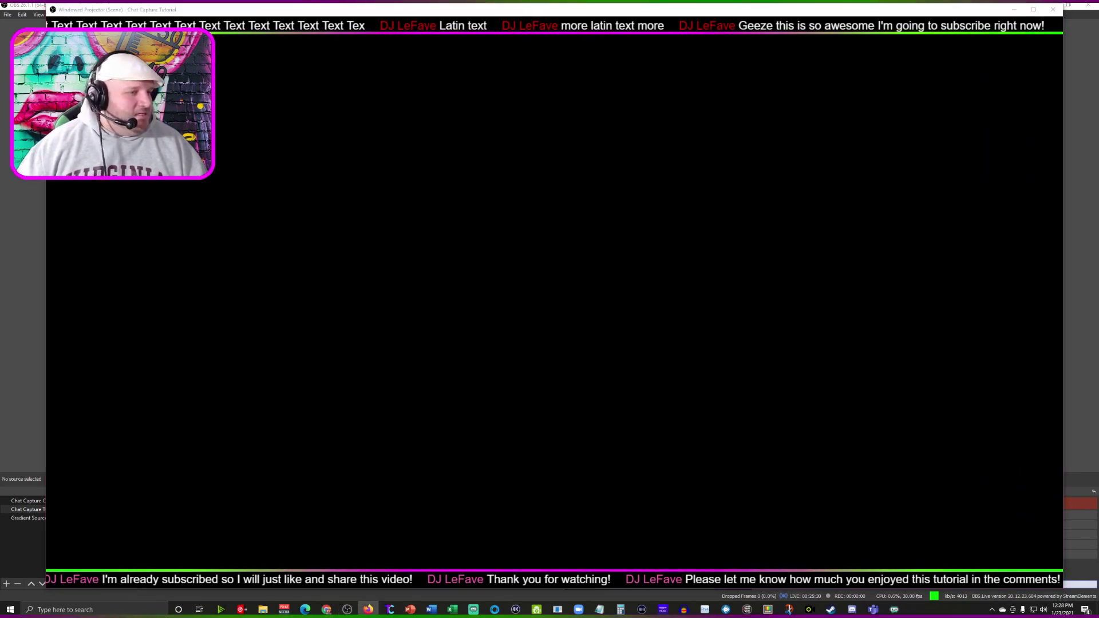